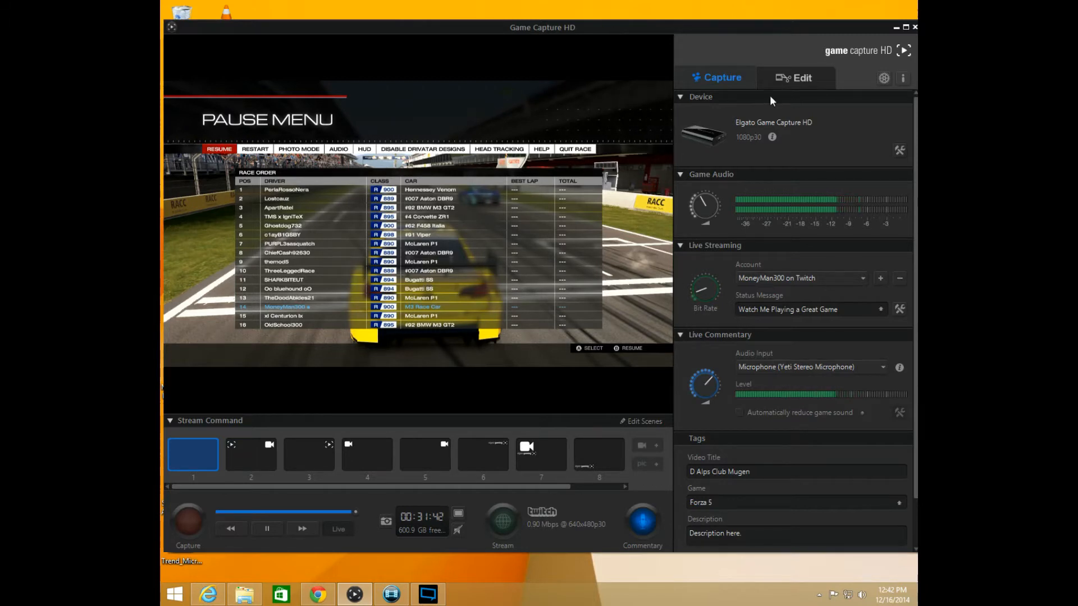
# Open the application preferences to view the capture options, and close them without changes
pyautogui.click(885, 80)
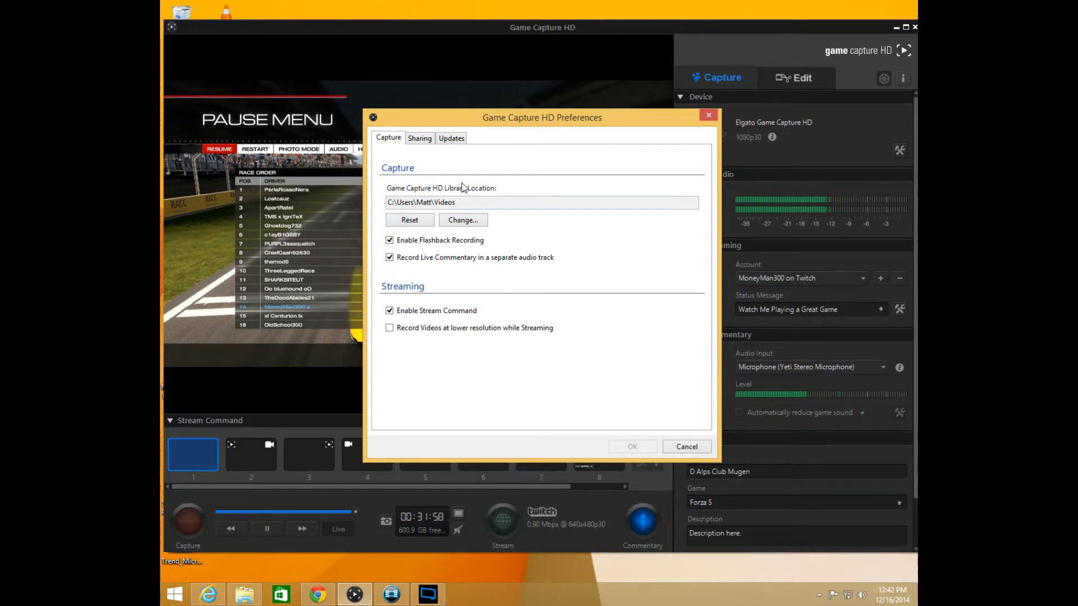
pyautogui.click(708, 115)
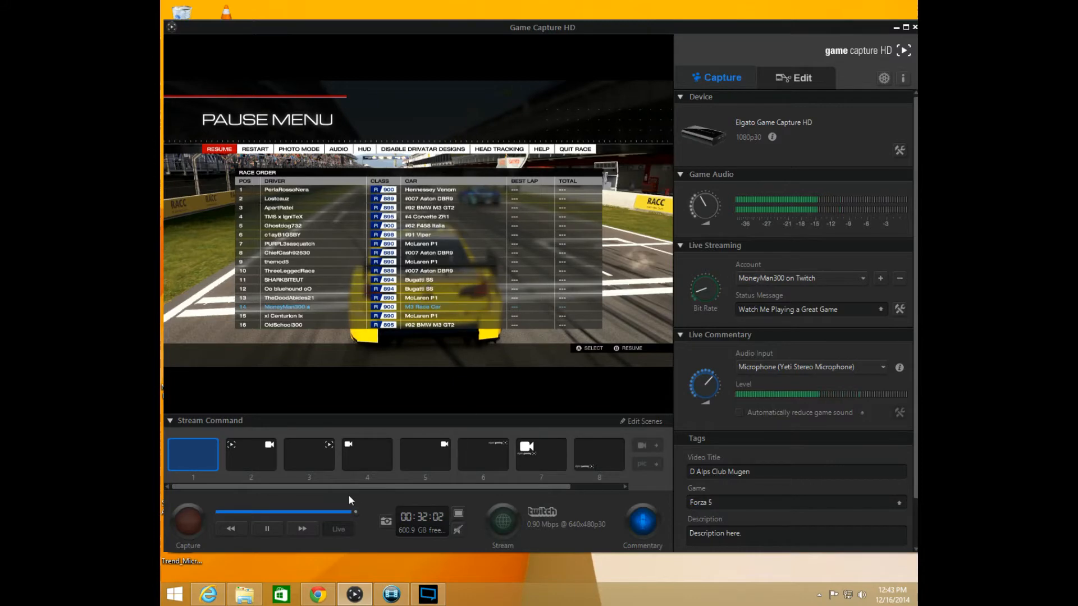
# Scrub back through the flashback recording timeline to view earlier gameplay, and return to the live feed
pyautogui.click(326, 512)
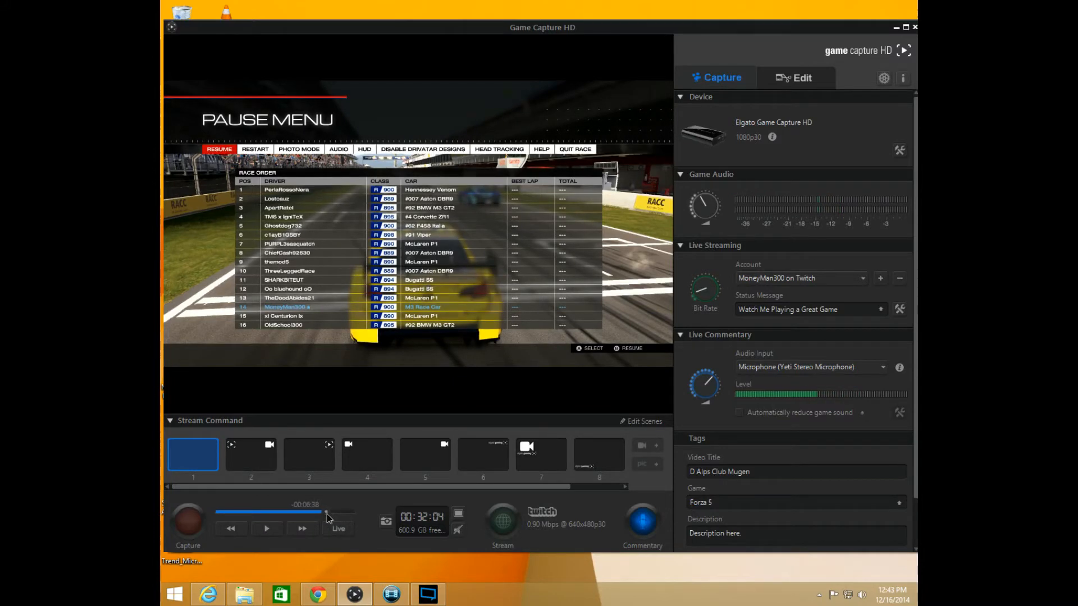
pyautogui.moveTo(324, 515); pyautogui.dragTo(229, 515)
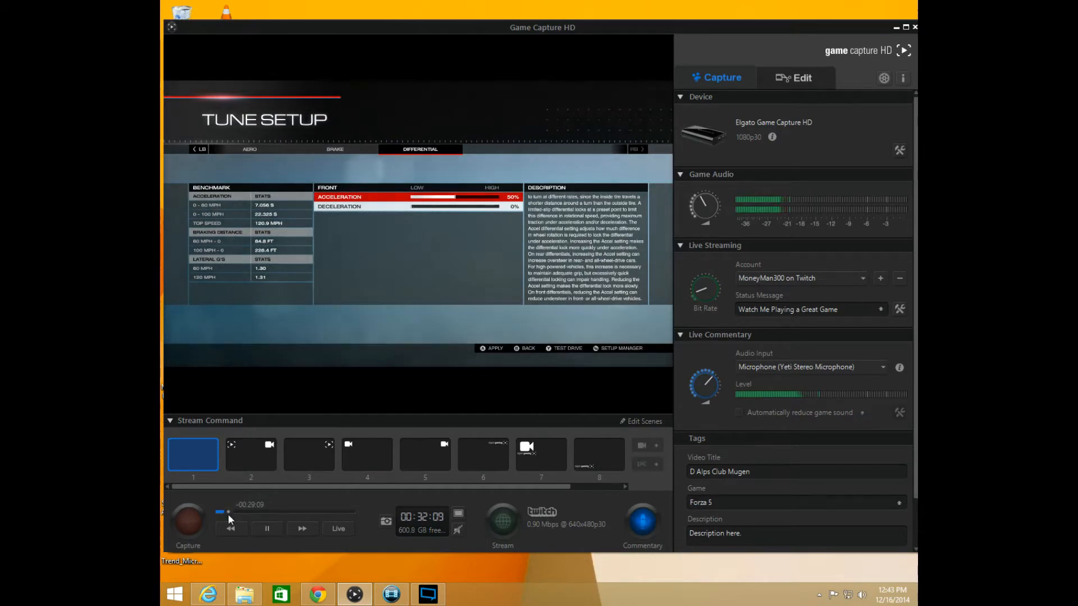
pyautogui.moveTo(227, 511); pyautogui.dragTo(356, 511)
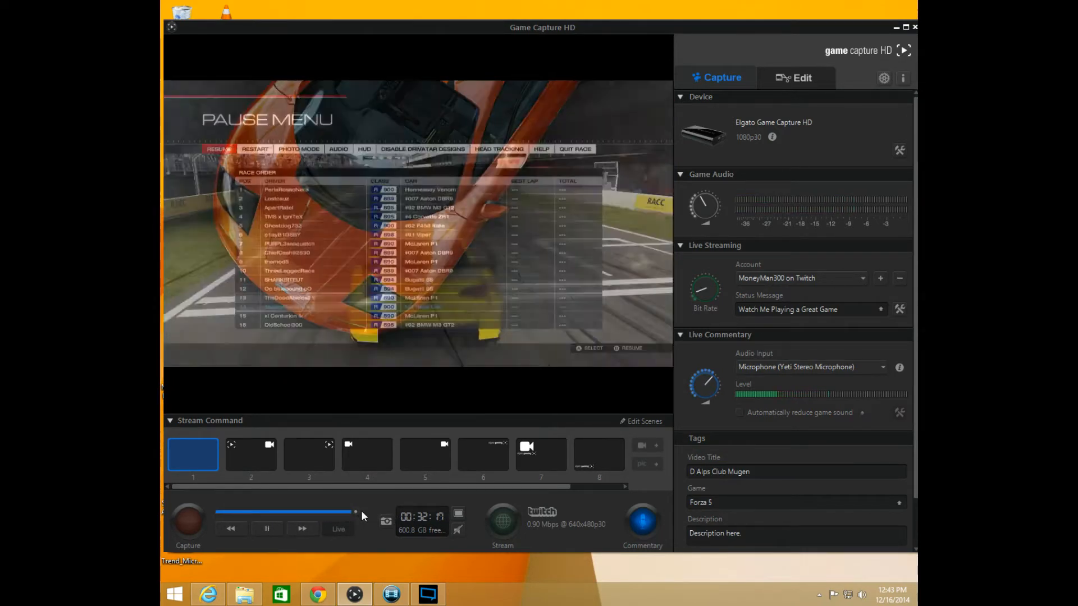
pyautogui.moveTo(355, 512); pyautogui.dragTo(322, 518)
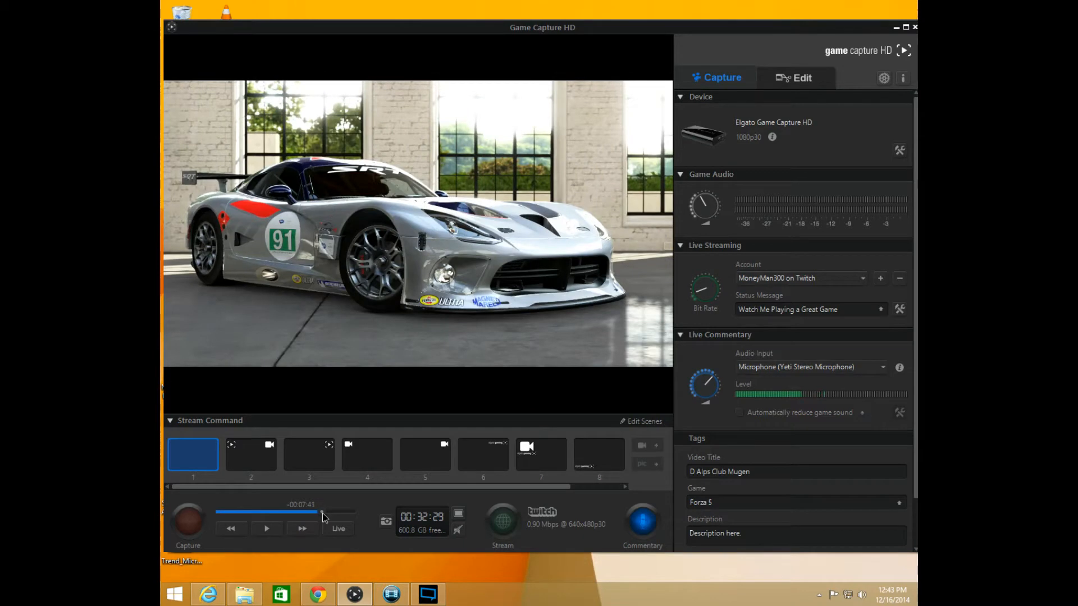
pyautogui.moveTo(322, 513); pyautogui.dragTo(318, 514)
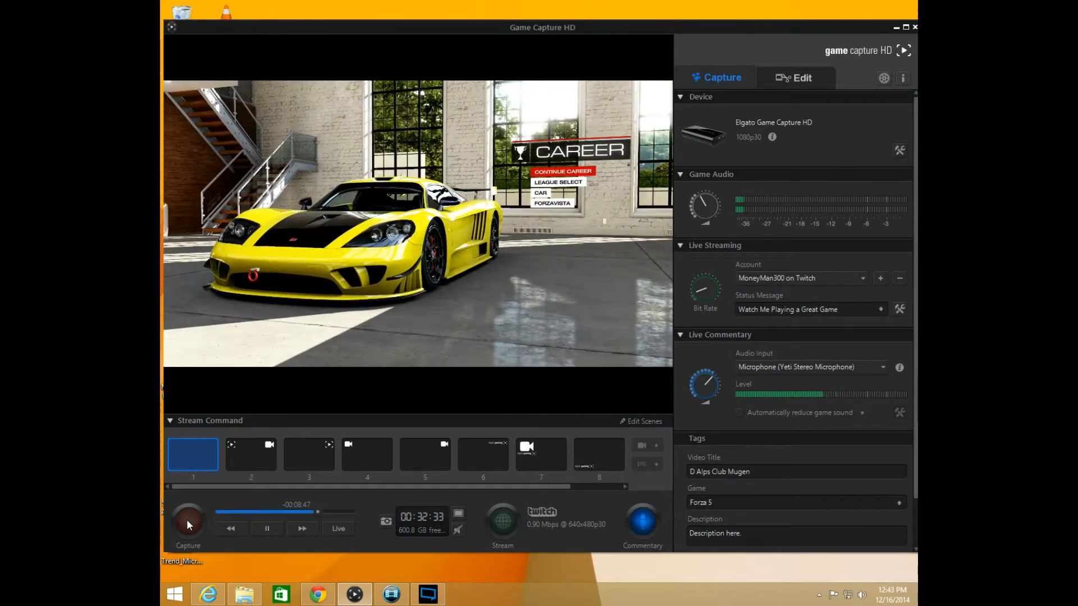
pyautogui.moveTo(318, 511); pyautogui.dragTo(356, 512)
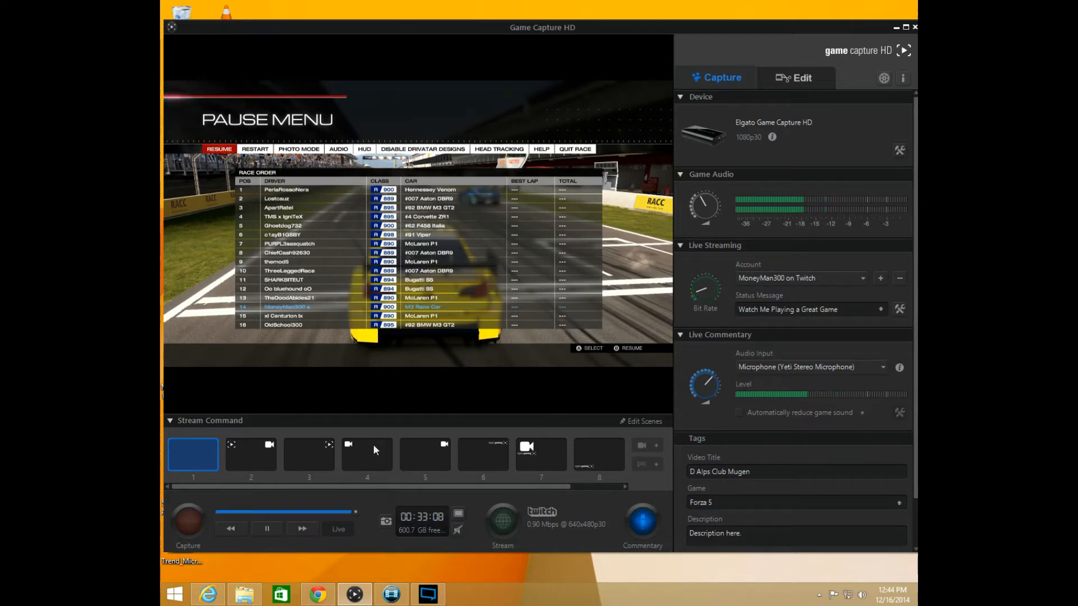
# Reopen the application preferences, reposition the dialog, and review the capture and streaming options
pyautogui.click(885, 78)
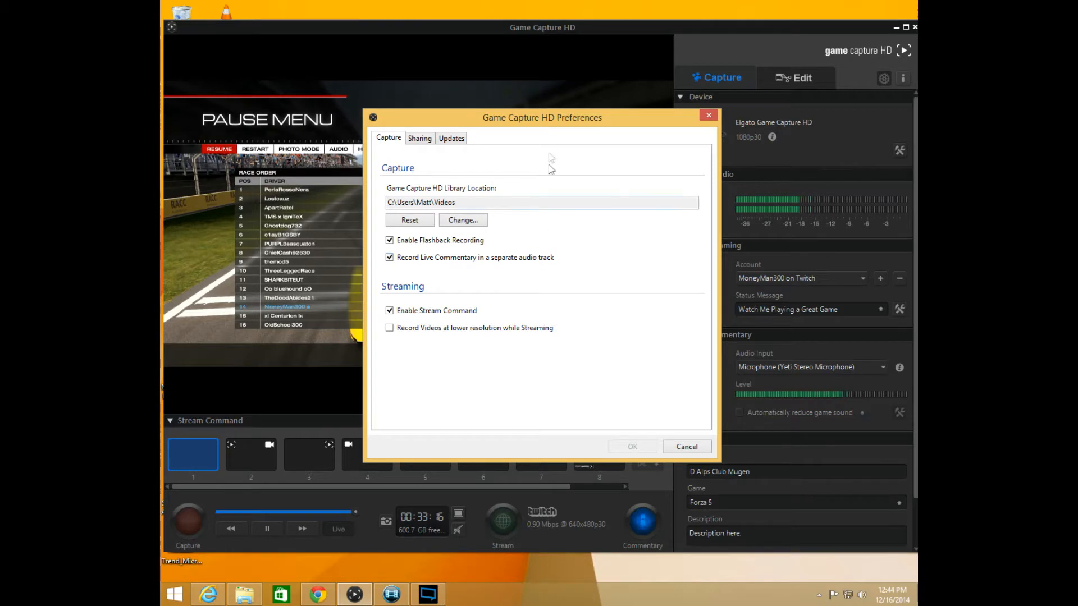
pyautogui.moveTo(547, 121); pyautogui.dragTo(572, 122)
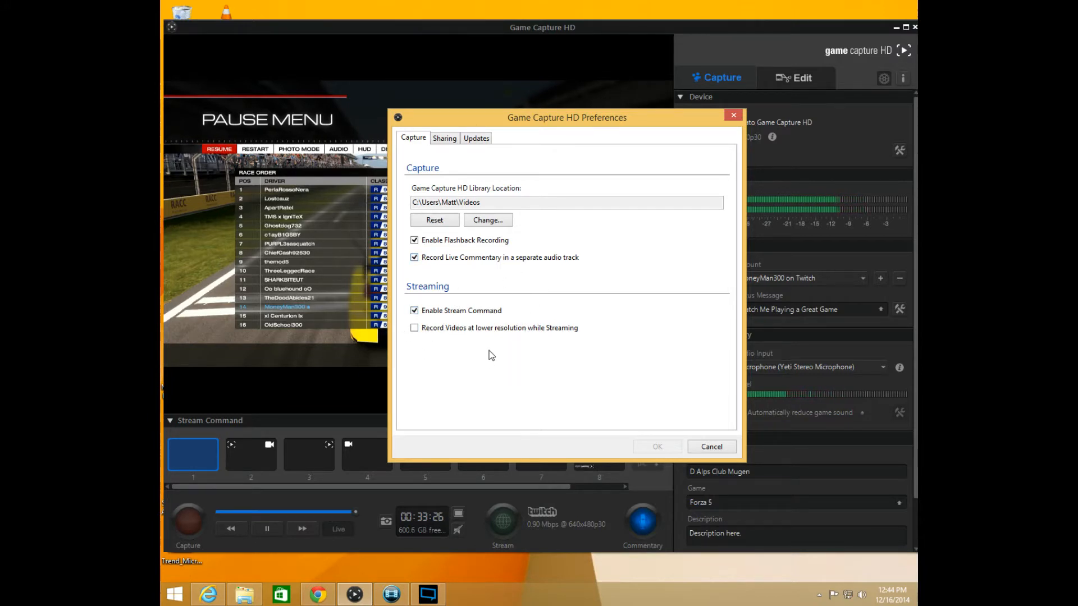
pyautogui.moveTo(624, 120); pyautogui.dragTo(552, 146)
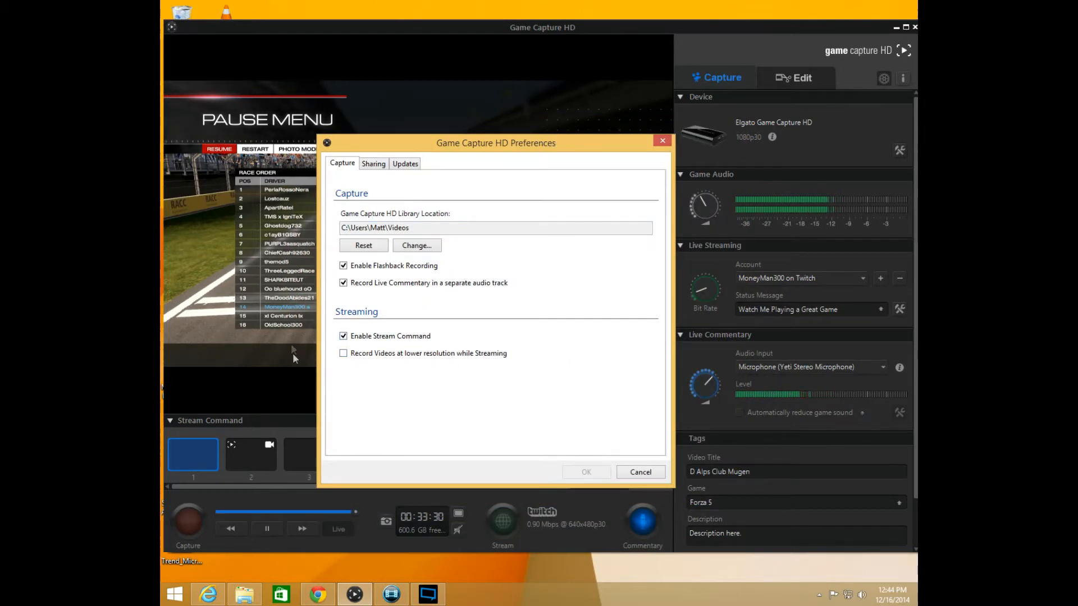
pyautogui.moveTo(565, 349)
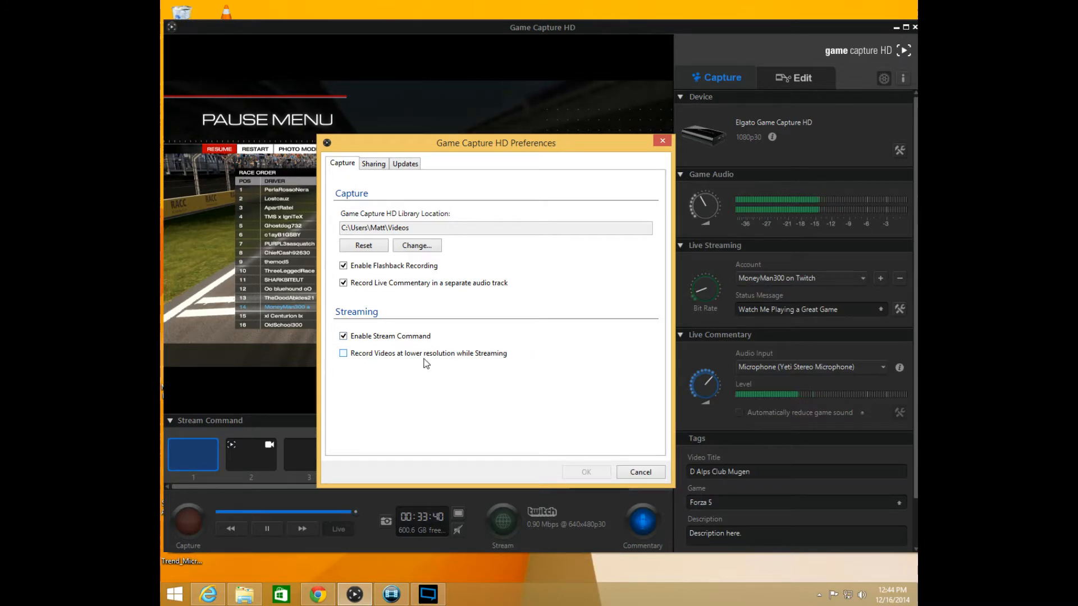
pyautogui.moveTo(426, 364)
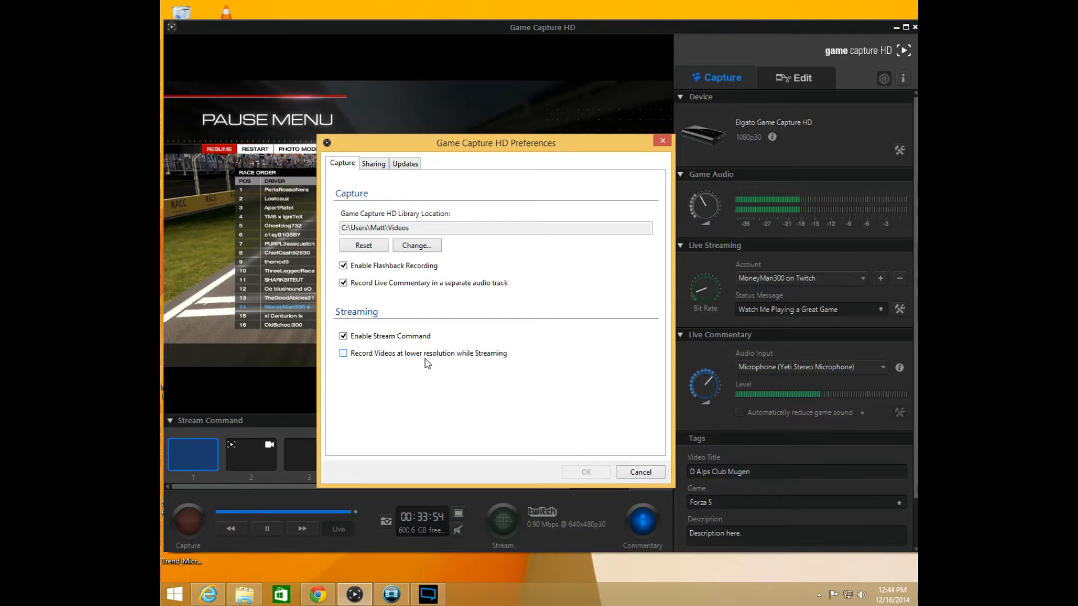
# Review the sharing and file export preferences, keeping MP4 Original as the conversion format for new videos
pyautogui.click(372, 168)
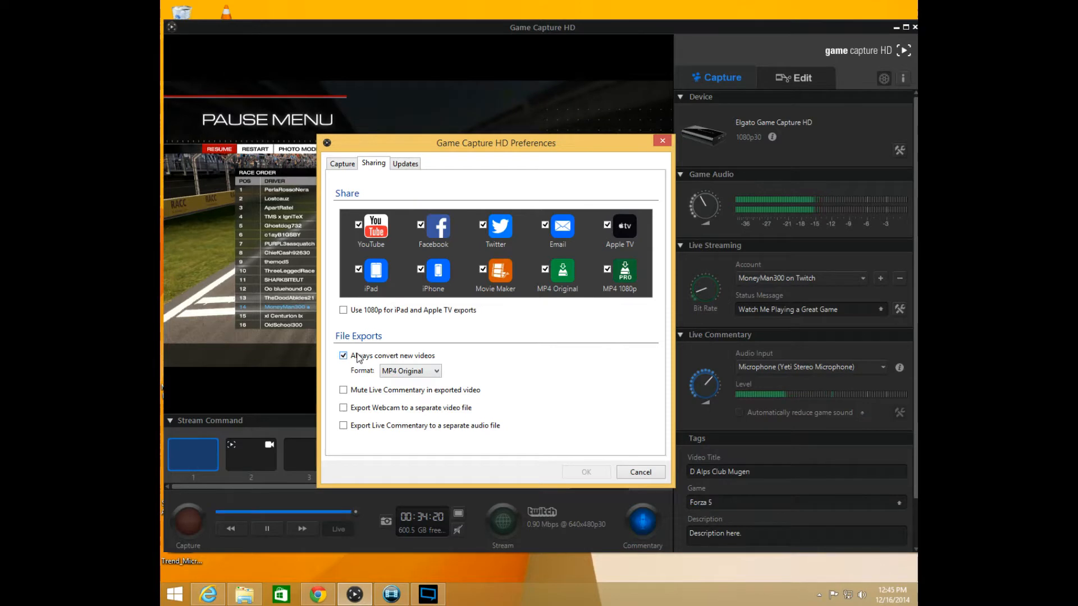
pyautogui.click(424, 371)
pyautogui.click(422, 379)
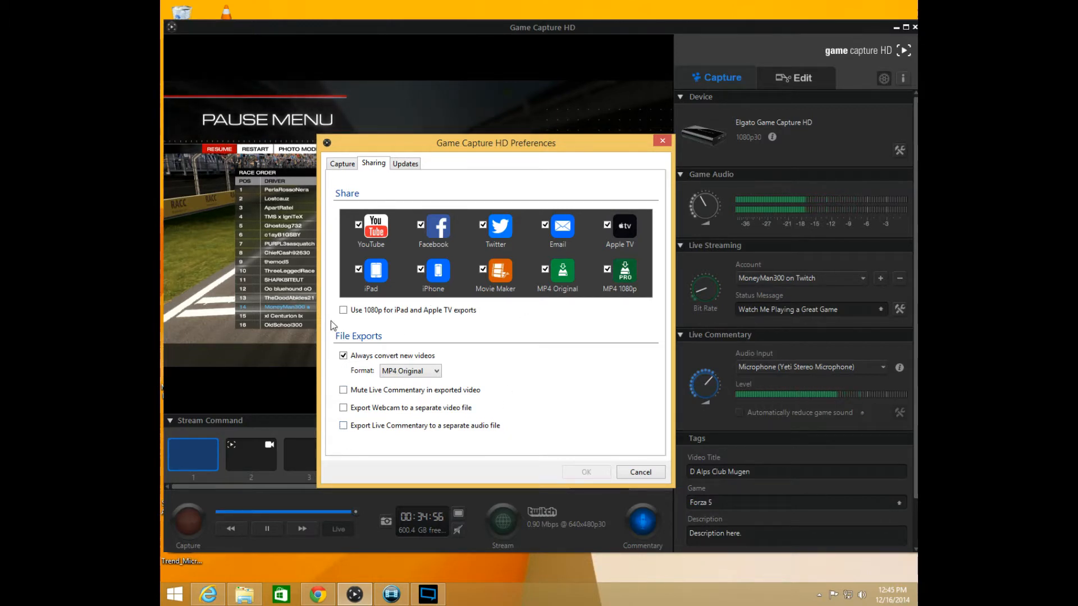
# Try enabling separate audio file export and muting in exported video for live commentary, and clear both options again
pyautogui.click(343, 427)
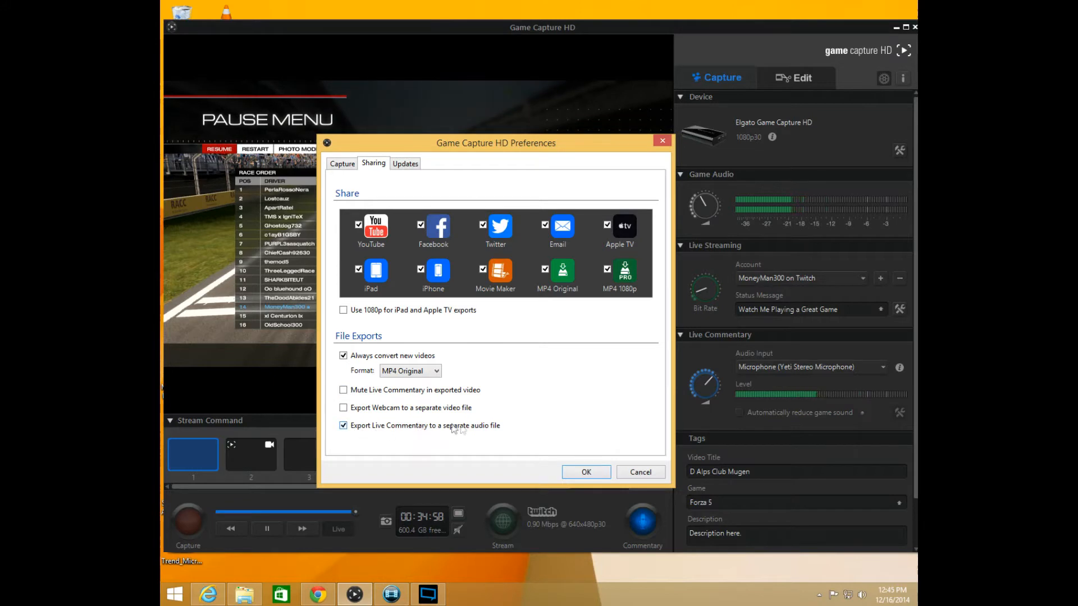
pyautogui.click(343, 164)
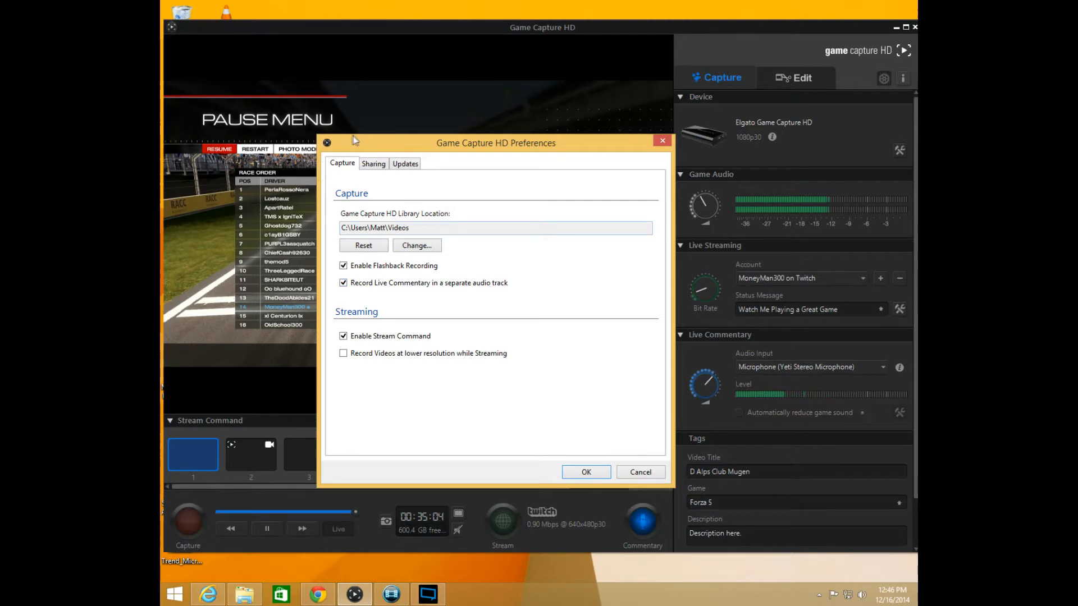
pyautogui.click(373, 163)
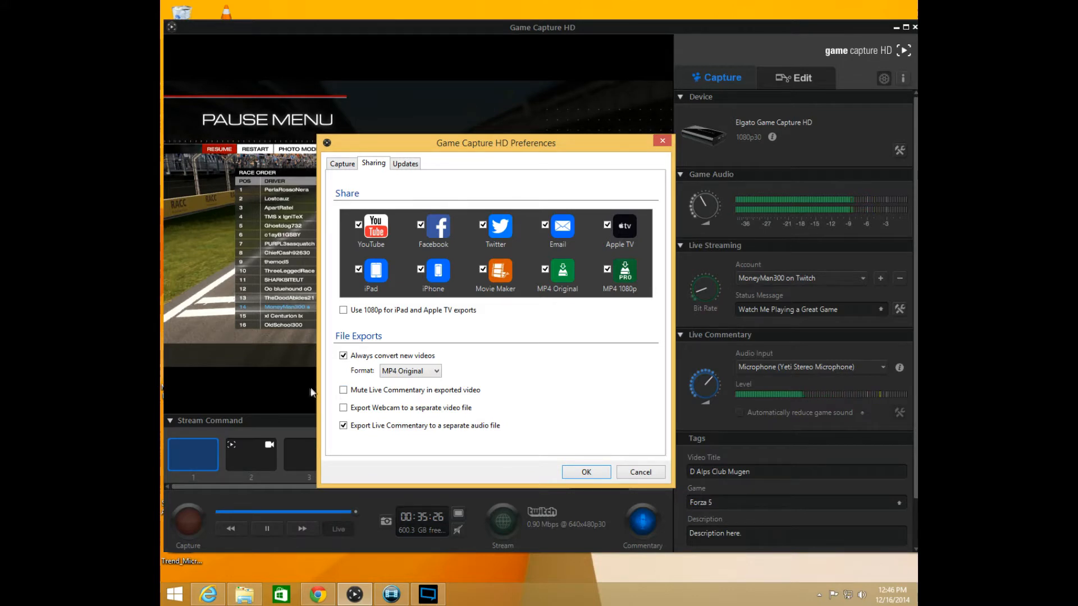
pyautogui.click(343, 391)
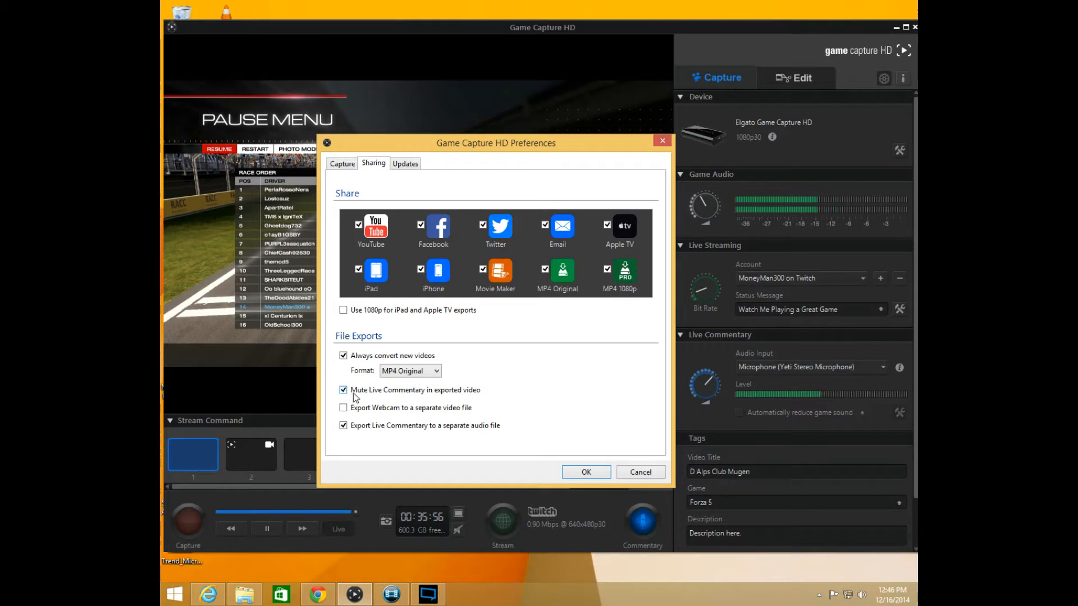
pyautogui.click(343, 390)
pyautogui.click(343, 426)
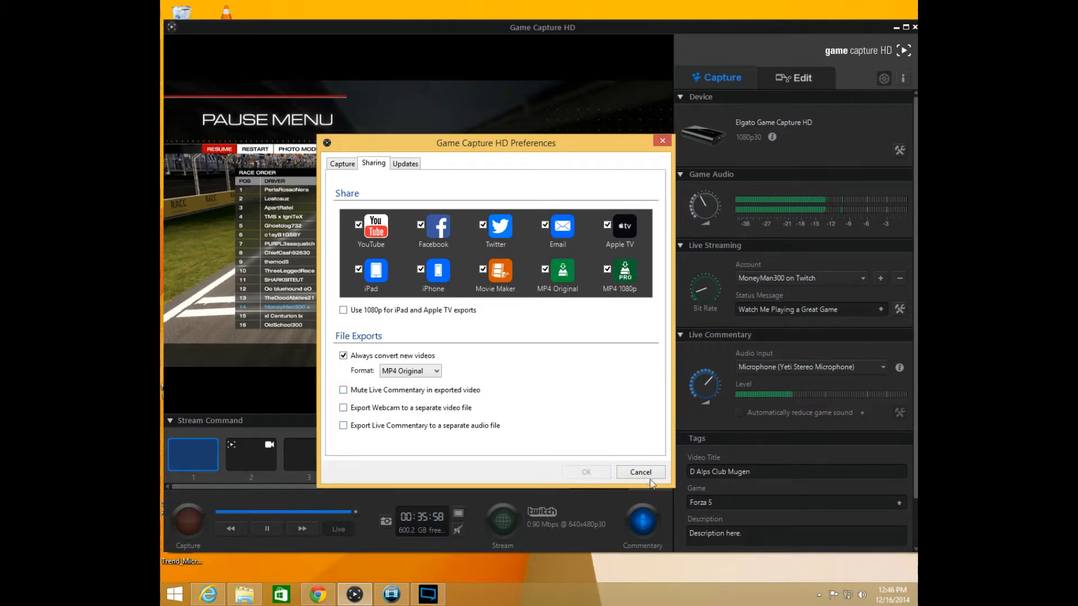
# Look through the Updates, Sharing and Capture preferences, and close the dialog without saving
pyautogui.click(404, 164)
pyautogui.click(374, 163)
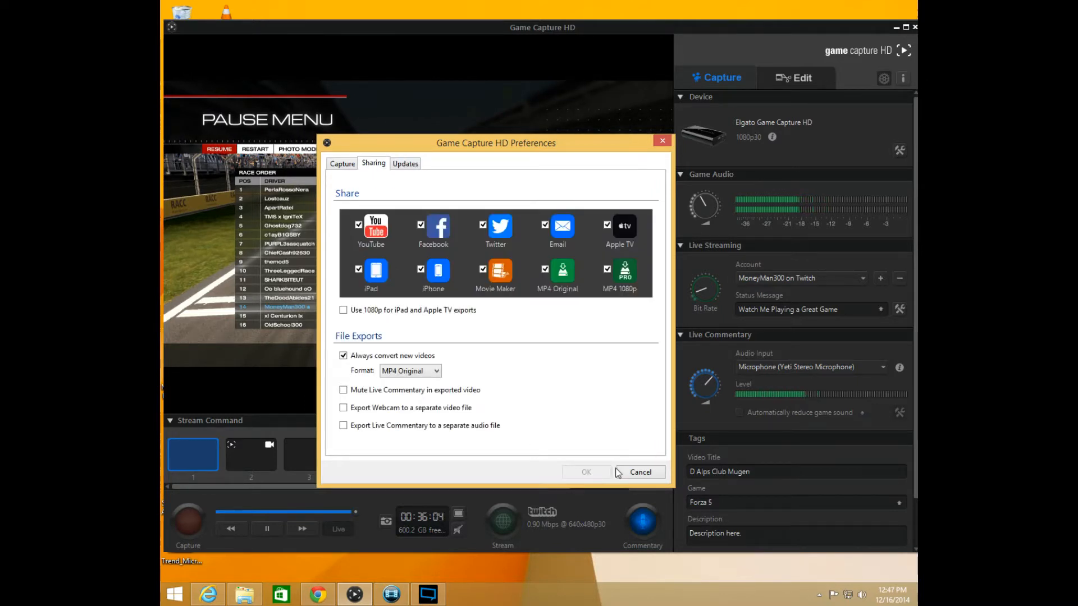
pyautogui.click(342, 163)
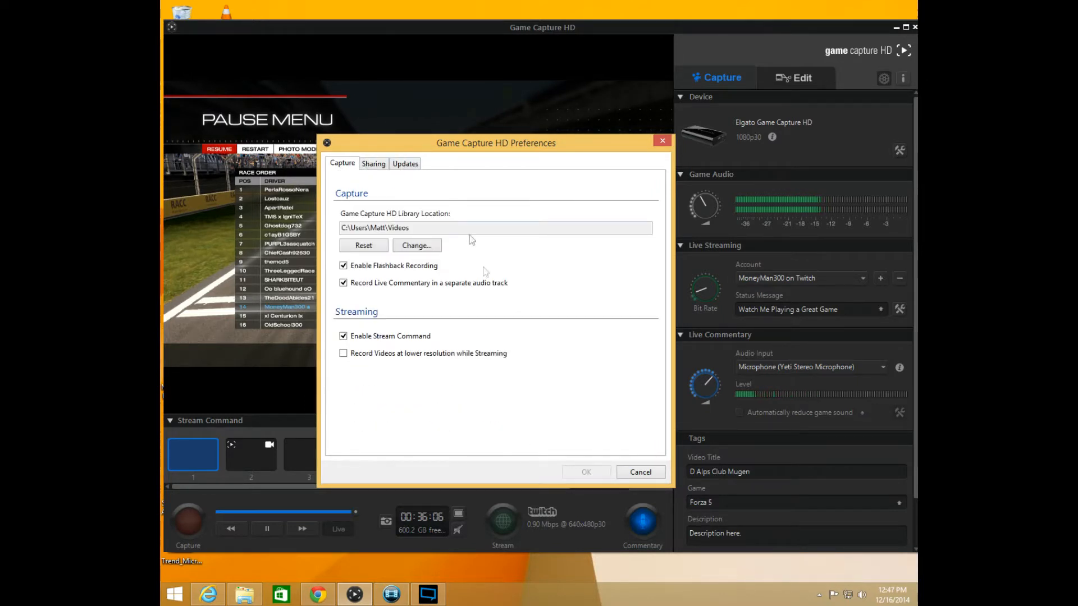
pyautogui.click(639, 472)
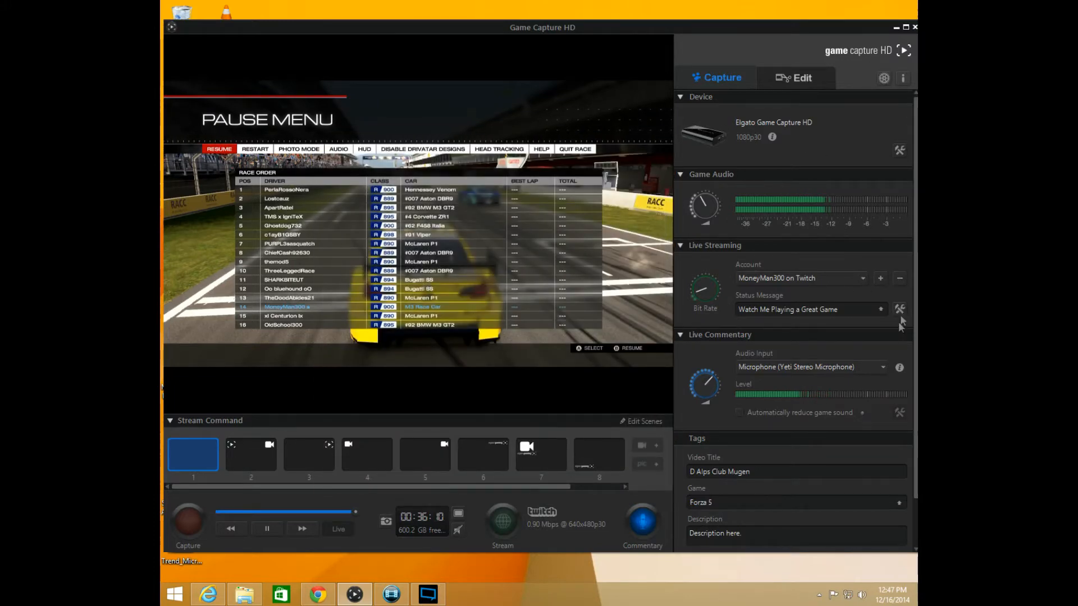
# In the capture device settings, choose Xbox One as input device and the HD 1080 profile, leaving 60 fps off
pyautogui.click(901, 153)
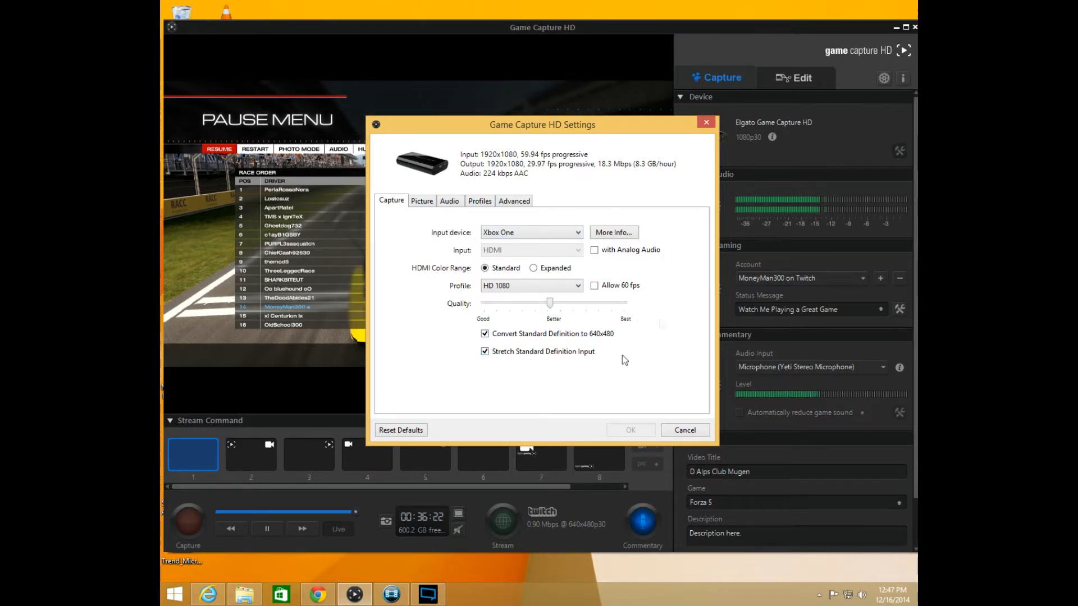
pyautogui.doubleClick(595, 288)
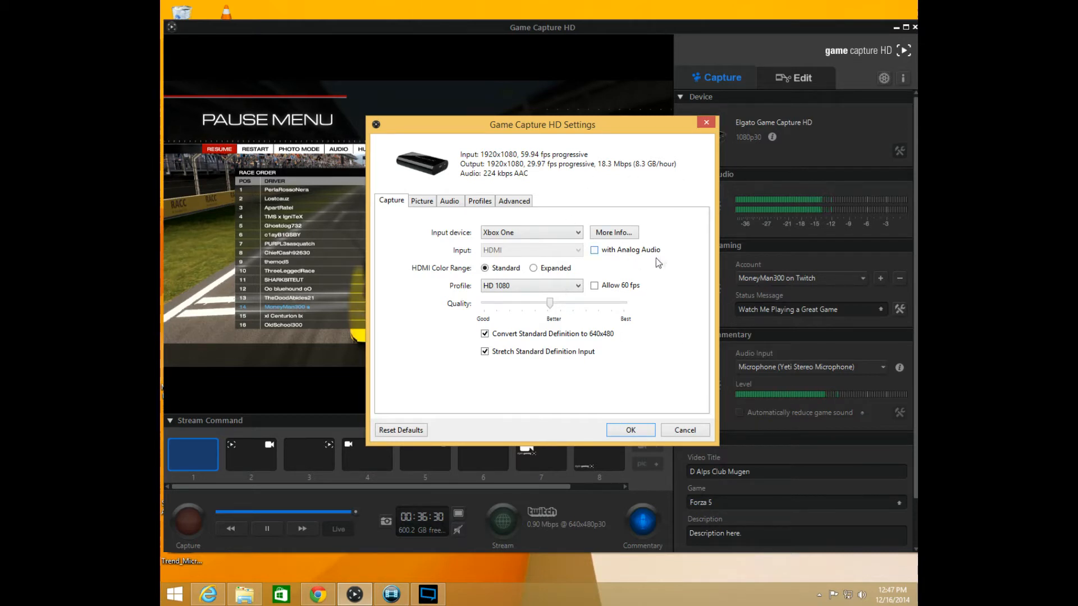
pyautogui.click(578, 232)
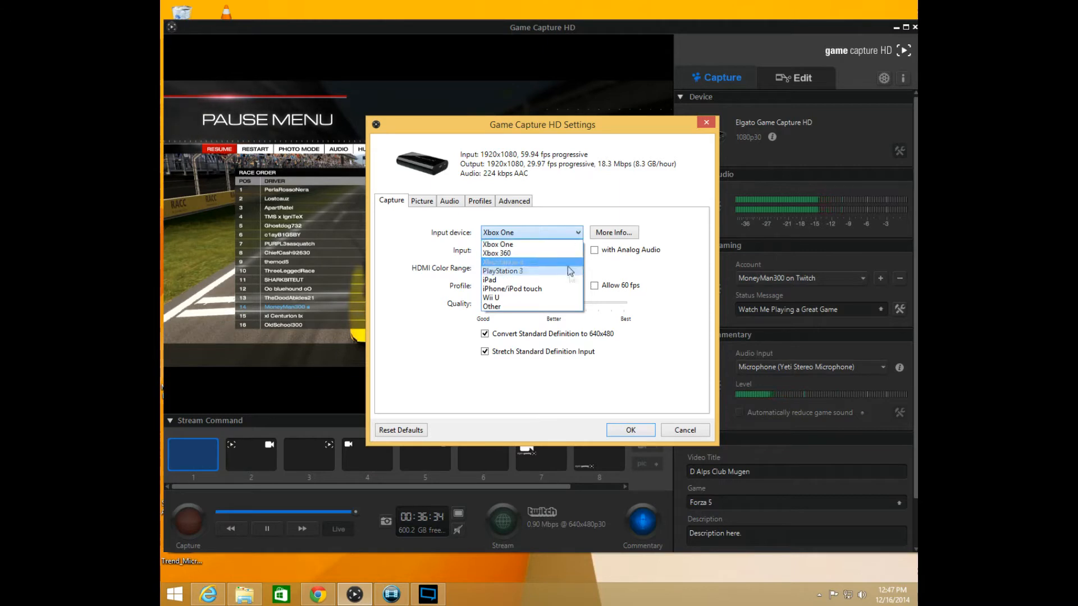
pyautogui.click(567, 245)
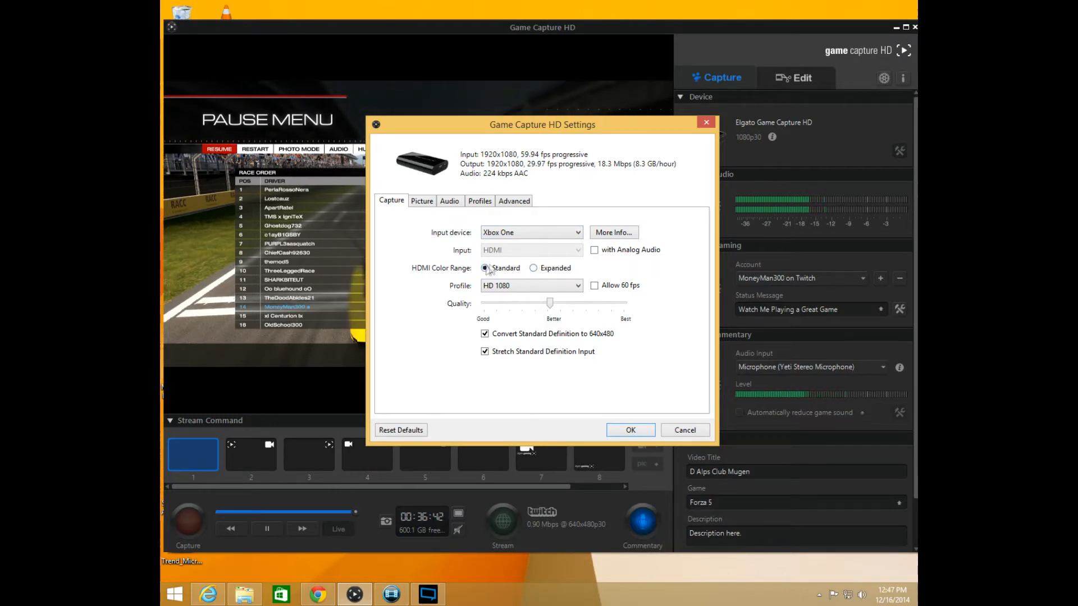
pyautogui.click(578, 287)
pyautogui.click(521, 337)
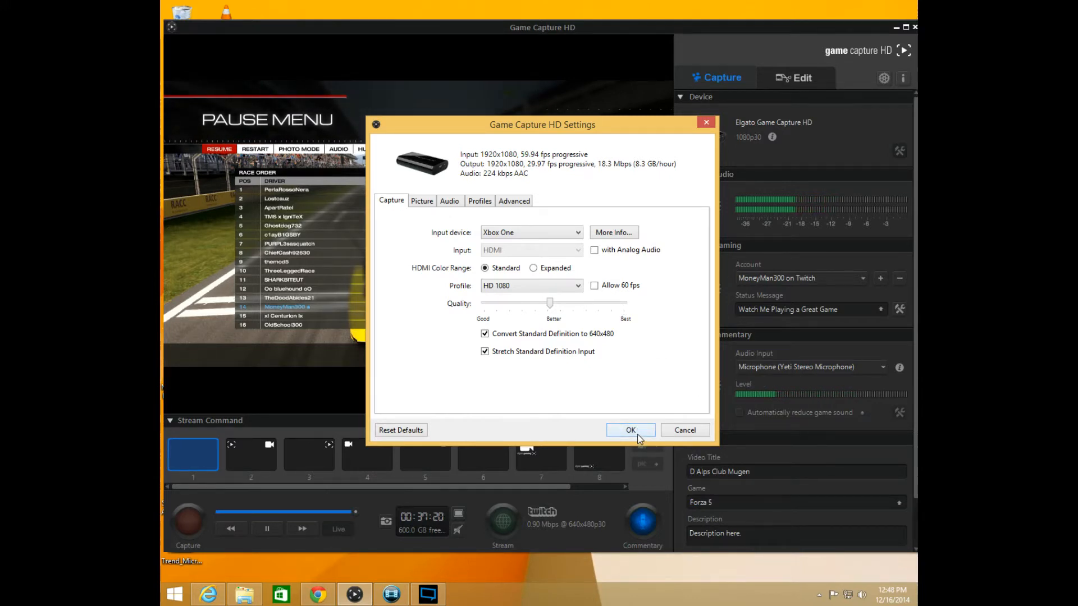
# Examine the device's picture, audio gain, profiles and advanced TV compatibility settings
pyautogui.click(422, 204)
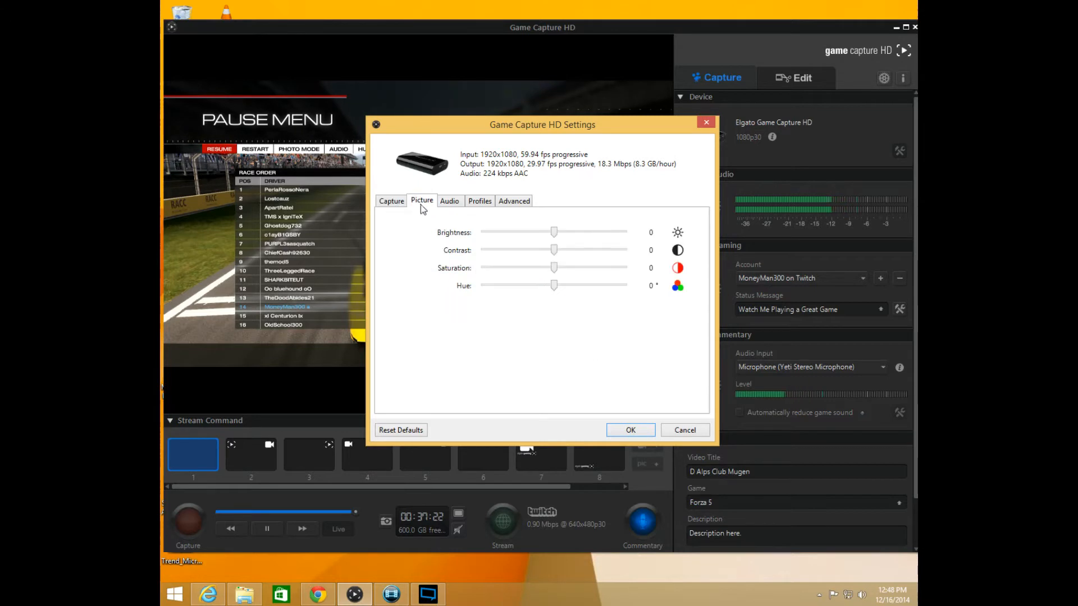
pyautogui.click(449, 201)
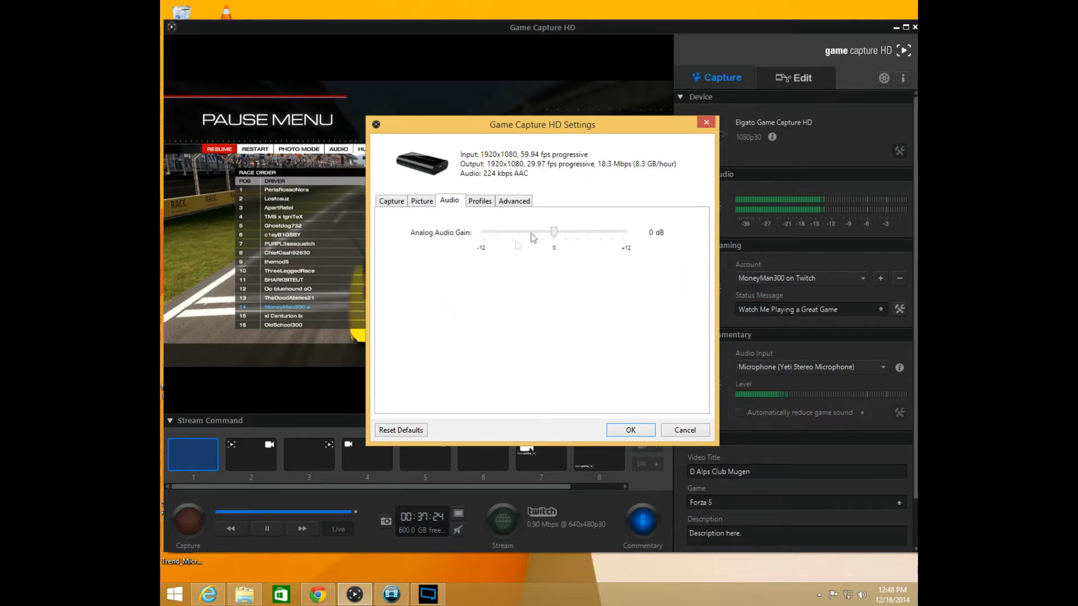
pyautogui.click(479, 204)
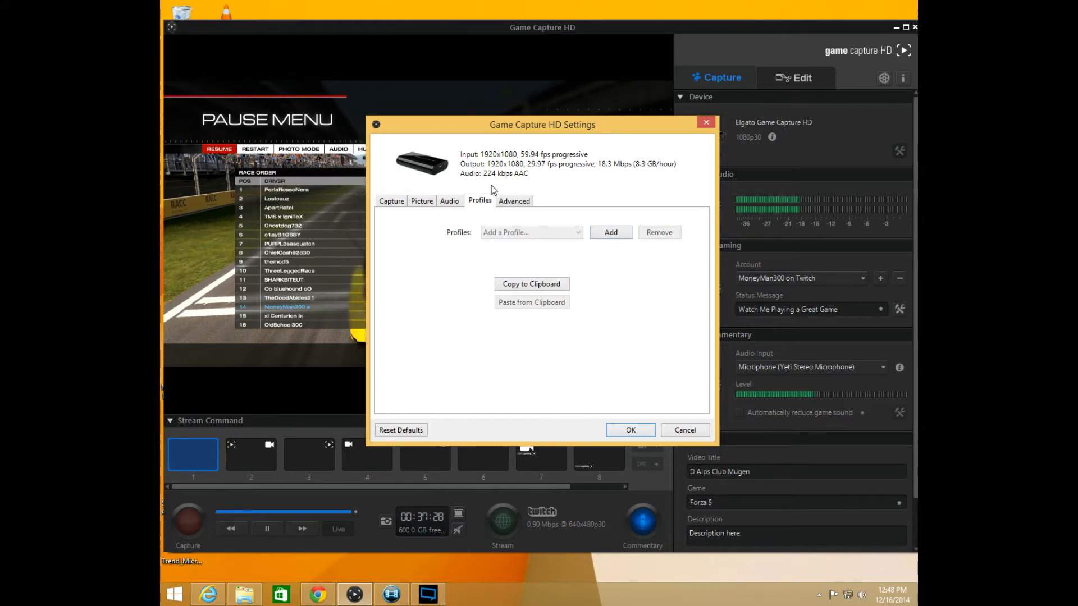
pyautogui.click(393, 200)
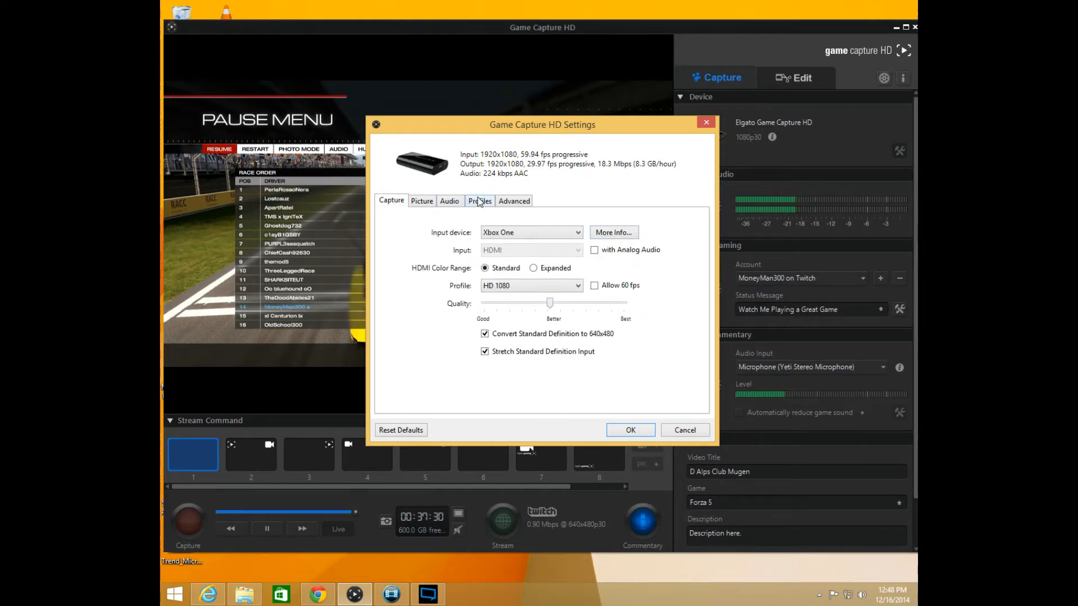
pyautogui.click(479, 202)
pyautogui.click(515, 201)
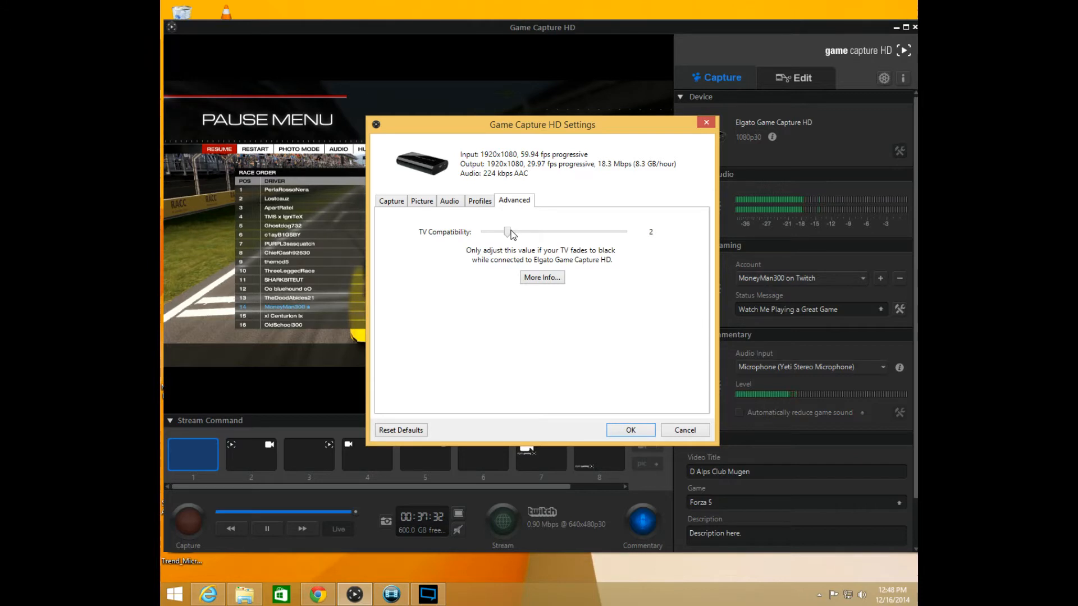
# Raise the device's capture quality to about midway between Better and Best
pyautogui.click(391, 202)
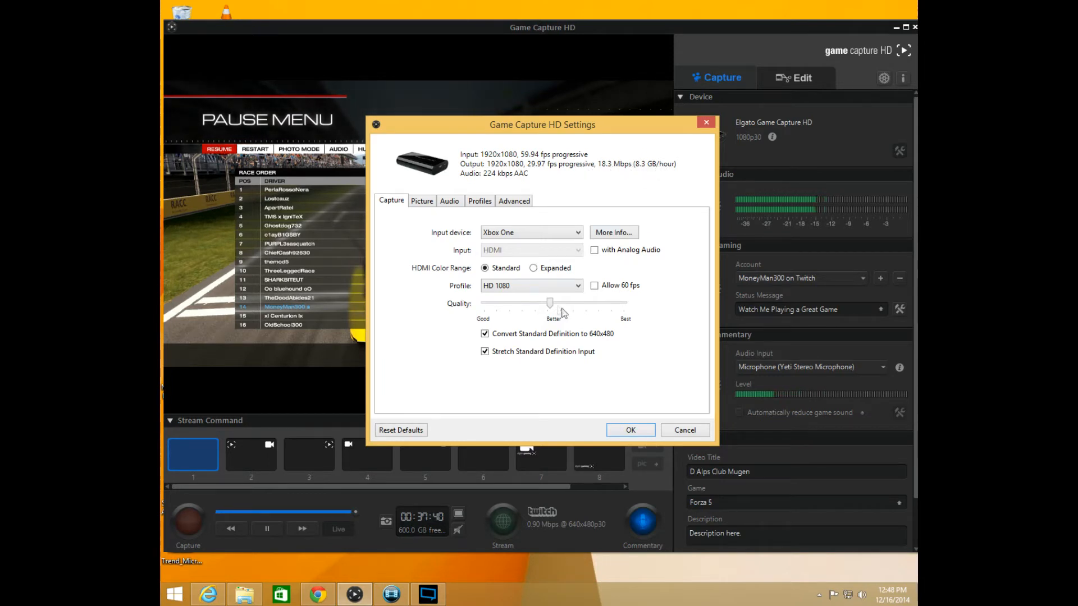
pyautogui.moveTo(550, 304); pyautogui.dragTo(590, 306)
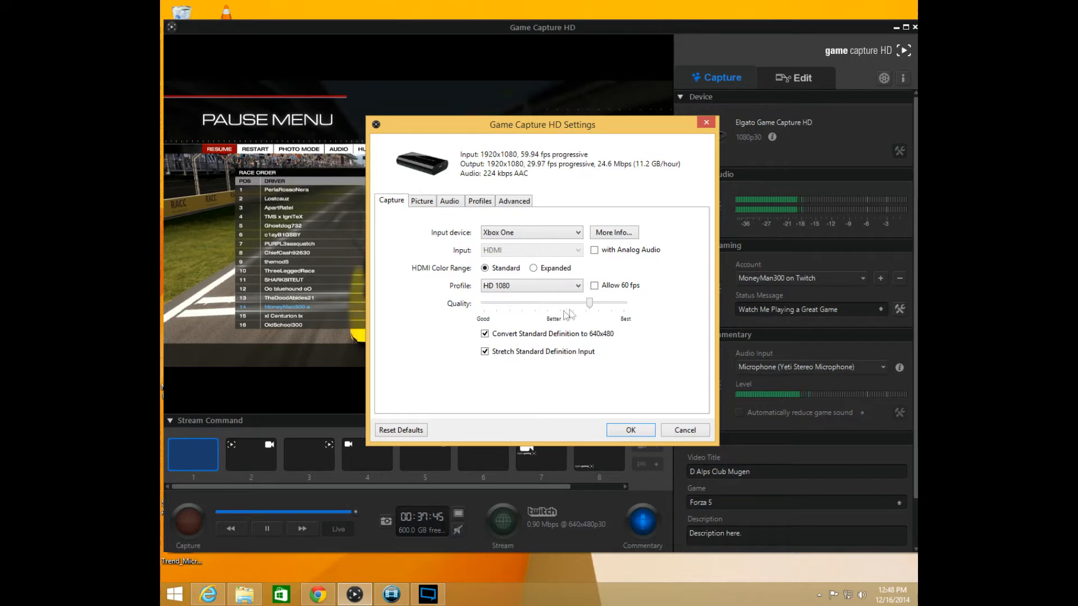
# Lower the capture quality to Better, and close the capture device settings without saving
pyautogui.moveTo(594, 306); pyautogui.dragTo(559, 308)
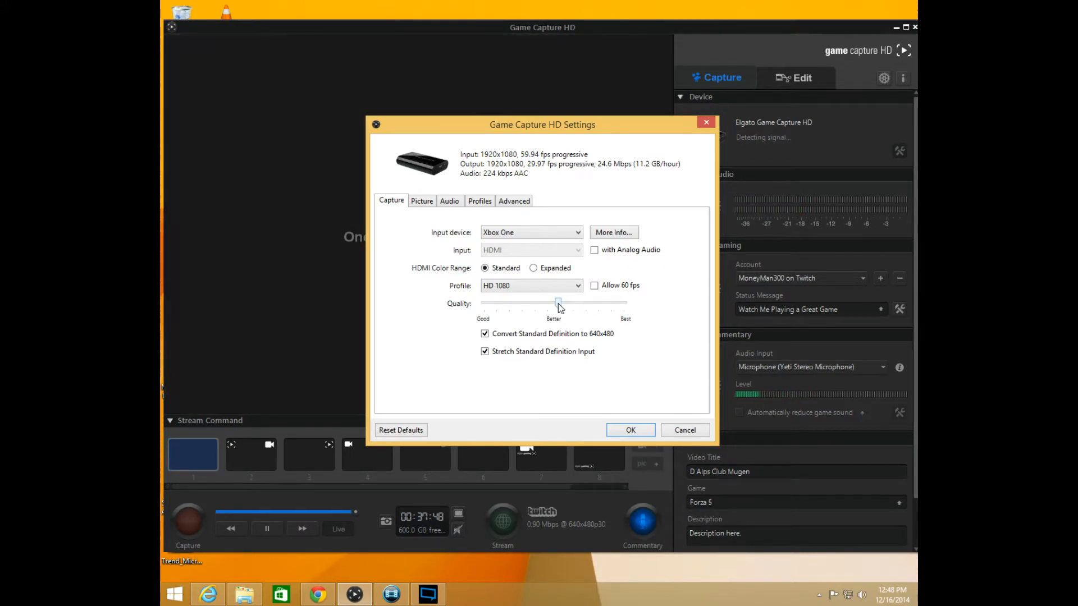
pyautogui.moveTo(559, 307); pyautogui.dragTo(555, 308)
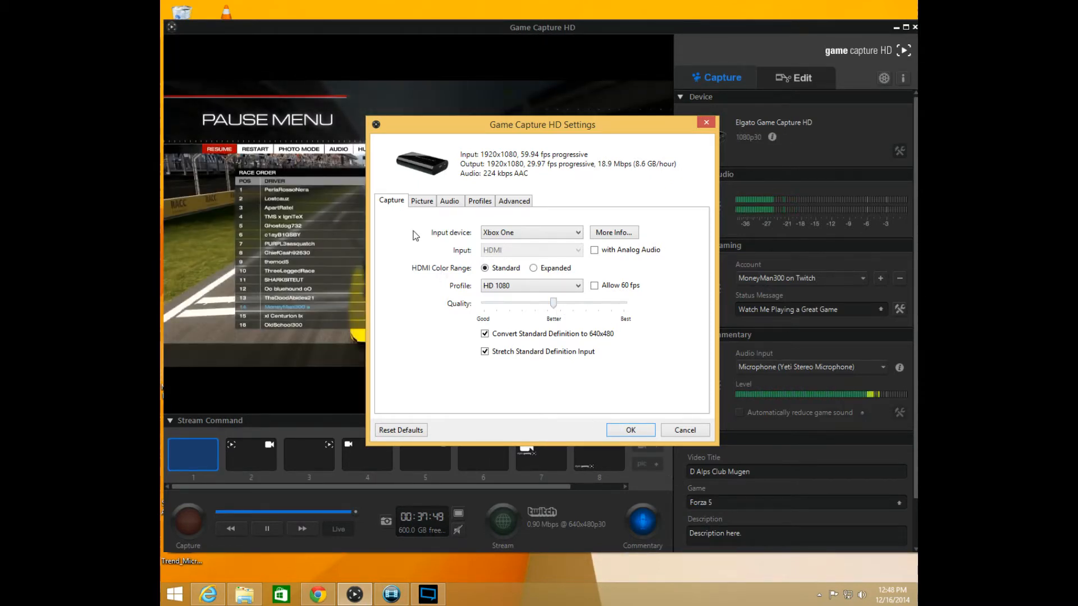
pyautogui.click(685, 431)
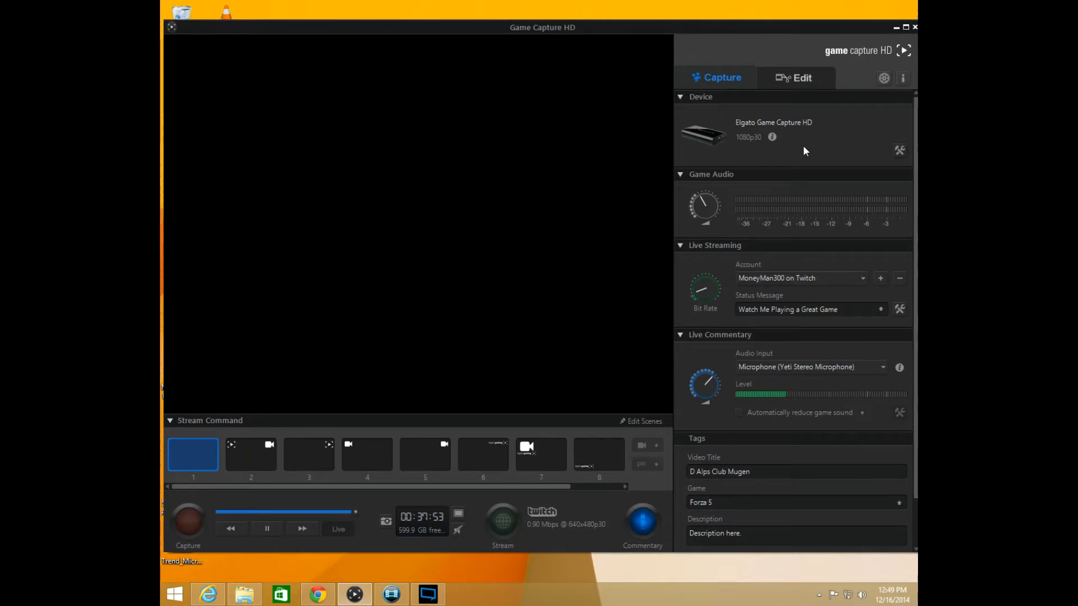
# Turn live commentary off and back on, and check the commentary and game audio volume levels
pyautogui.moveTo(703, 204)
pyautogui.moveTo(700, 388)
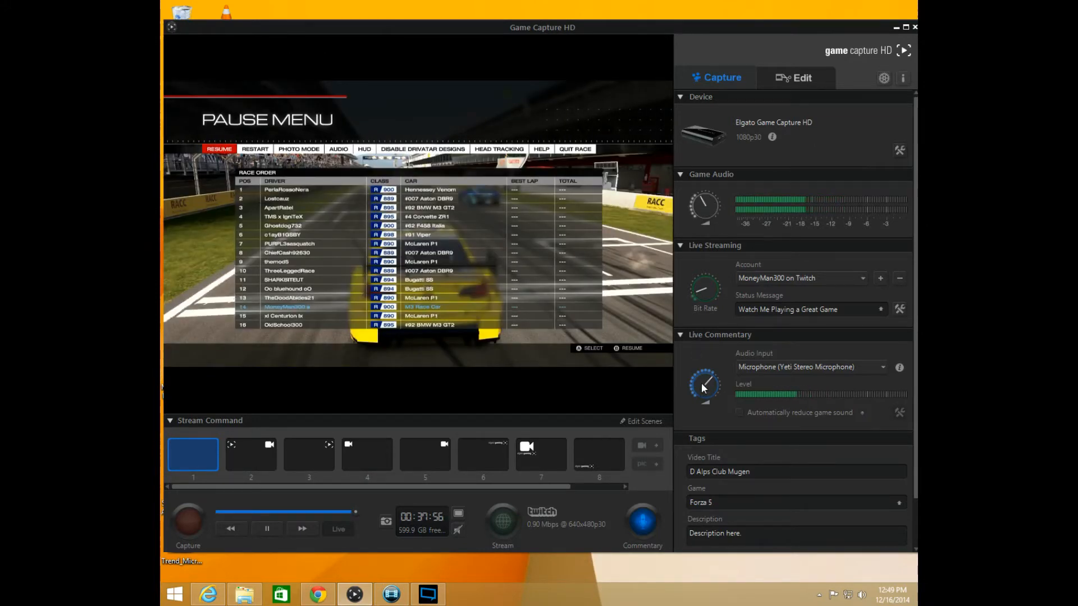
pyautogui.click(646, 521)
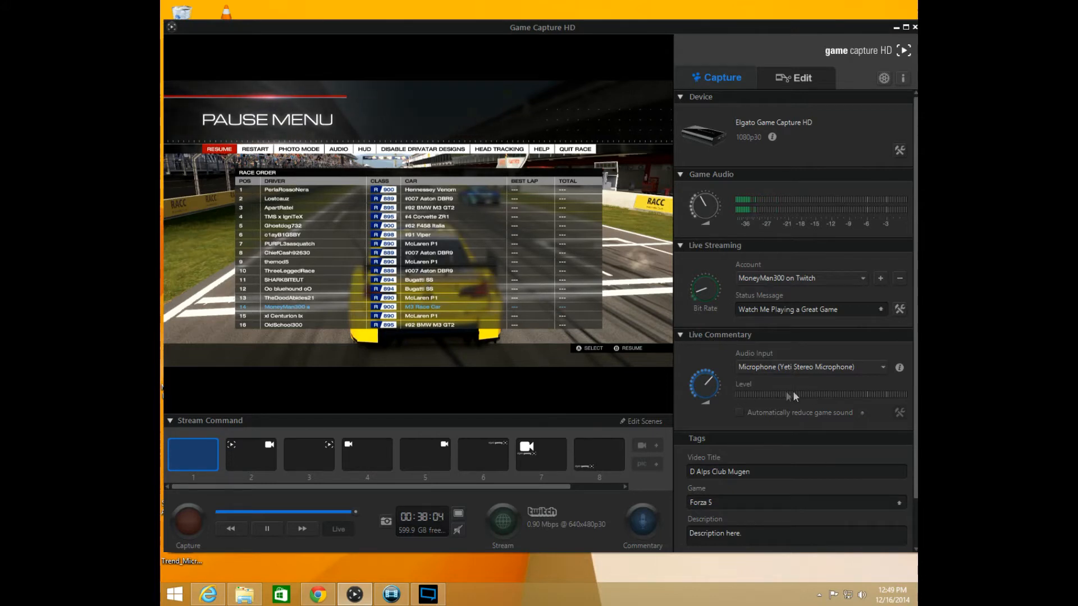
pyautogui.click(642, 521)
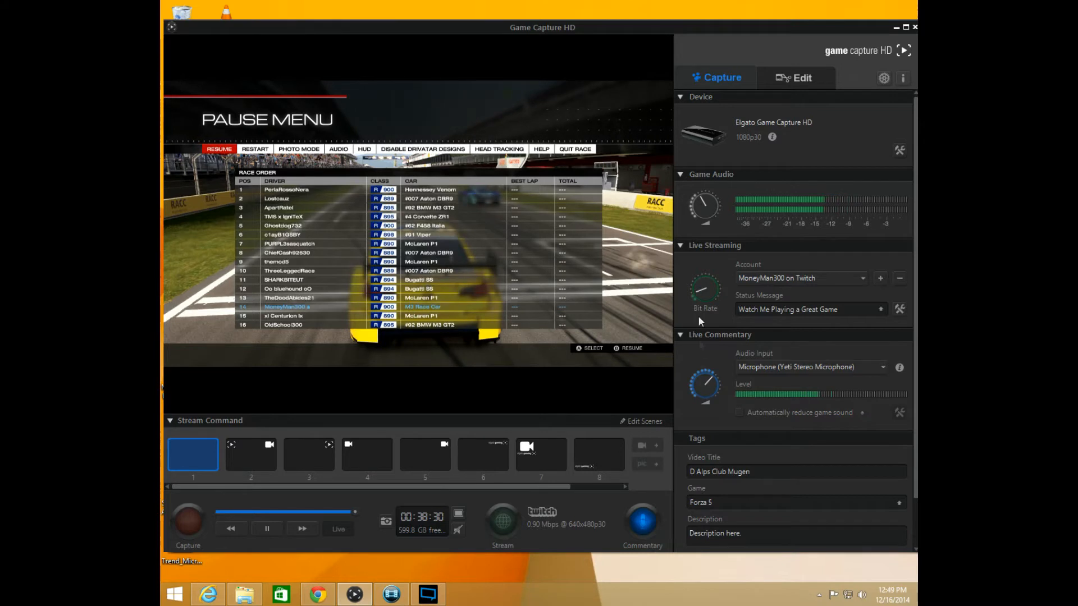
pyautogui.moveTo(696, 389)
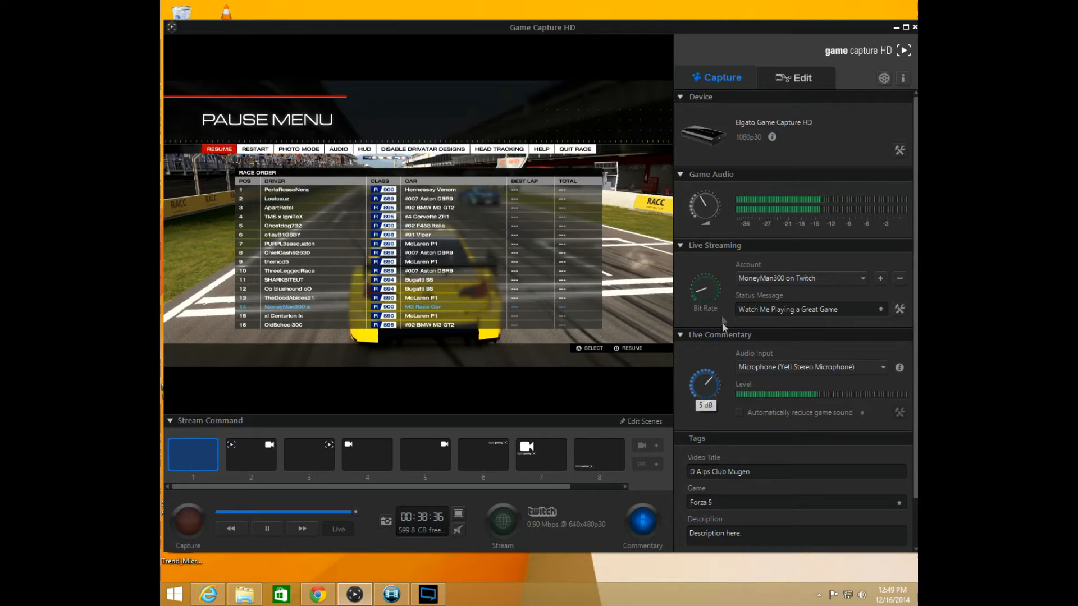
pyautogui.moveTo(702, 204)
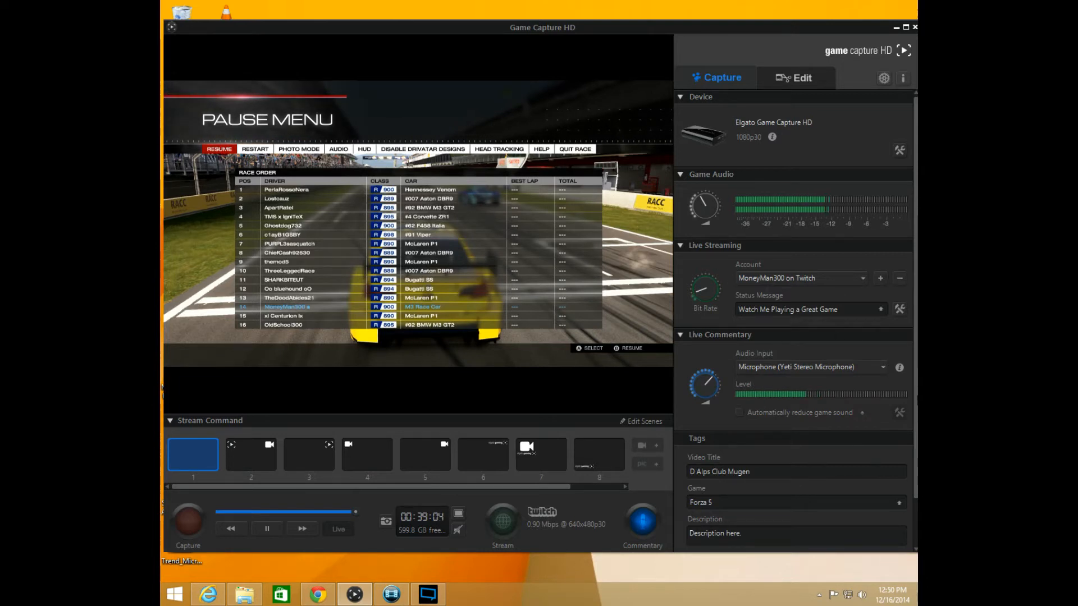
# Examine the recording's Video Title and Game tag fields without editing them
pyautogui.scroll(-1, 916, 484)
pyautogui.moveTo(756, 420); pyautogui.dragTo(689, 419)
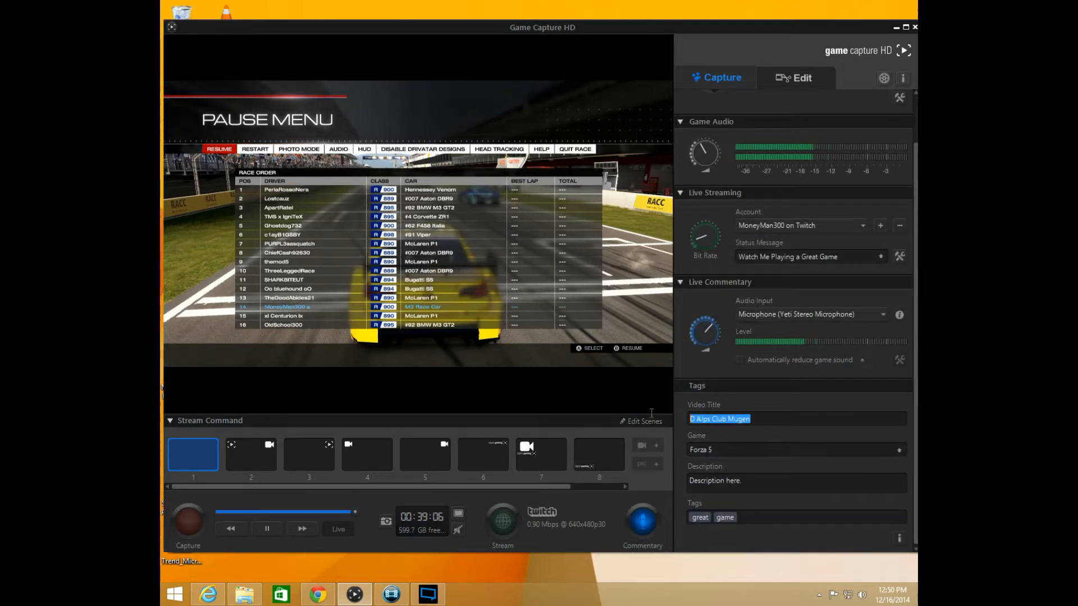
pyautogui.click(722, 453)
pyautogui.moveTo(764, 417)
pyautogui.mouseDown()
pyautogui.moveTo(723, 420)
pyautogui.moveTo(754, 420)
pyautogui.mouseUp()
pyautogui.click(754, 425)
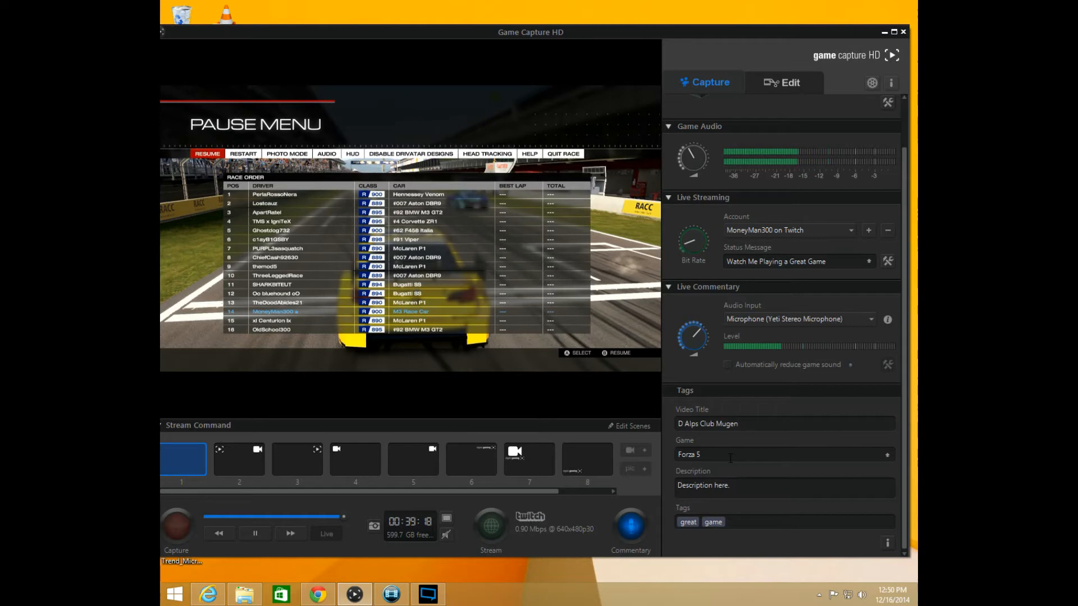
pyautogui.moveTo(545, 32)
pyautogui.mouseDown()
pyautogui.moveTo(556, 23)
pyautogui.moveTo(549, 27)
pyautogui.mouseUp()
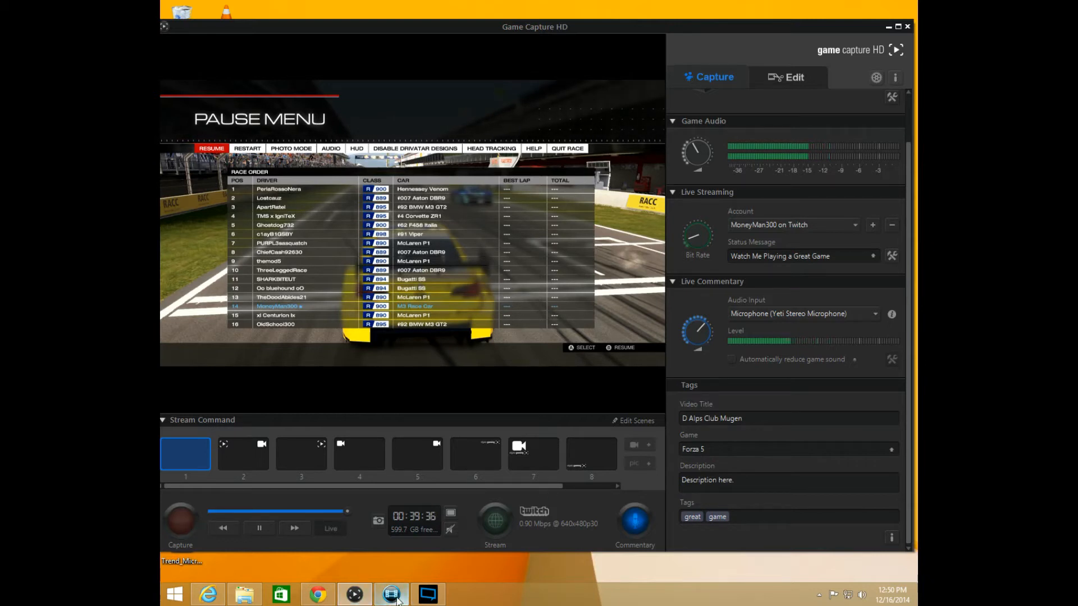
# Record a Forza 5 gameplay clip about 1 minute 16 seconds long
pyautogui.moveTo(389, 599)
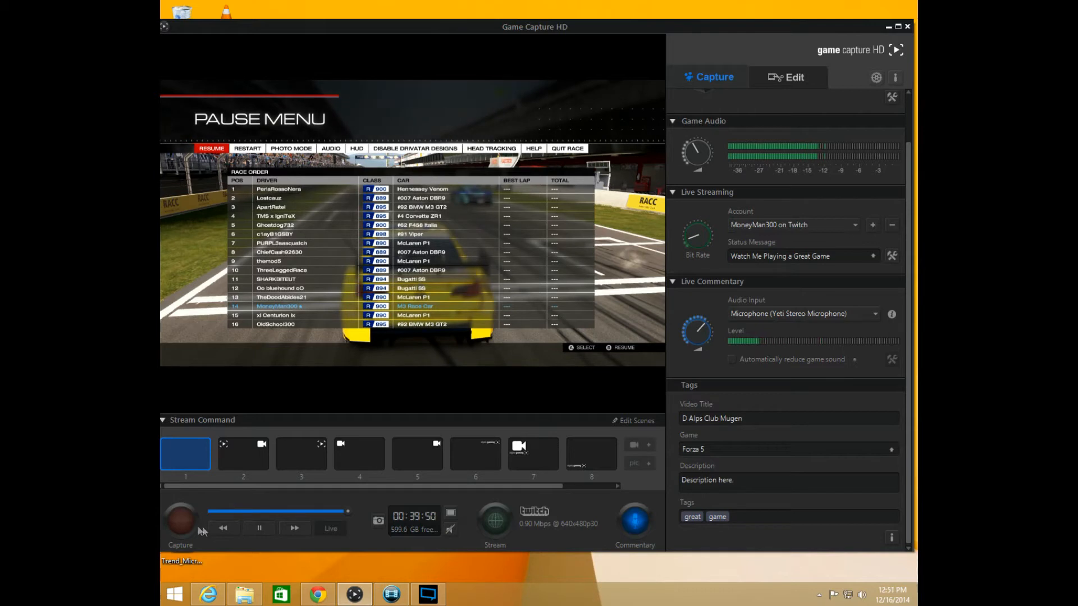
pyautogui.click(183, 517)
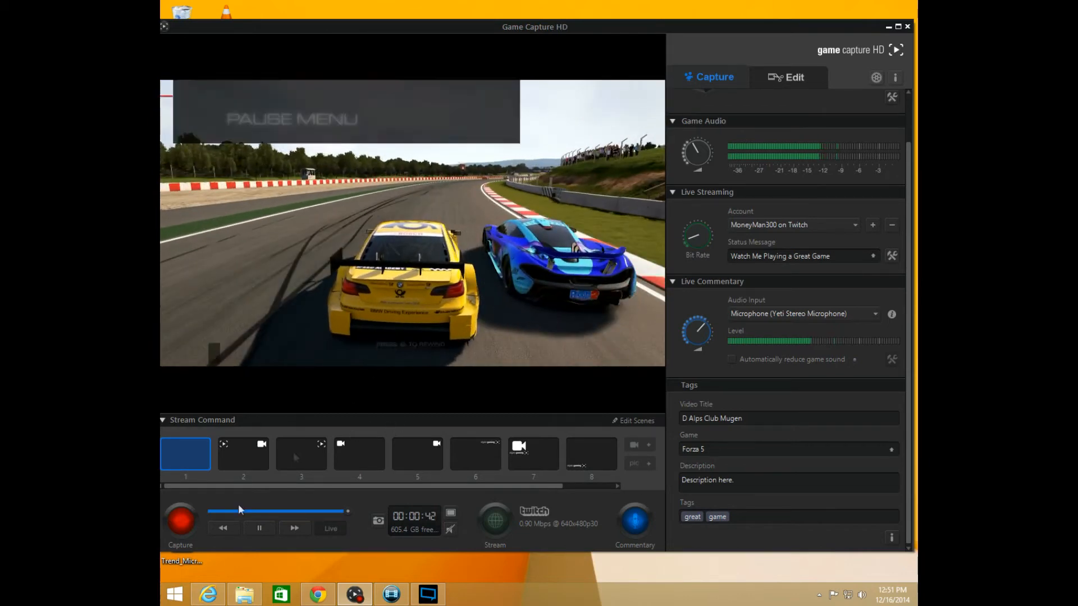
pyautogui.click(180, 522)
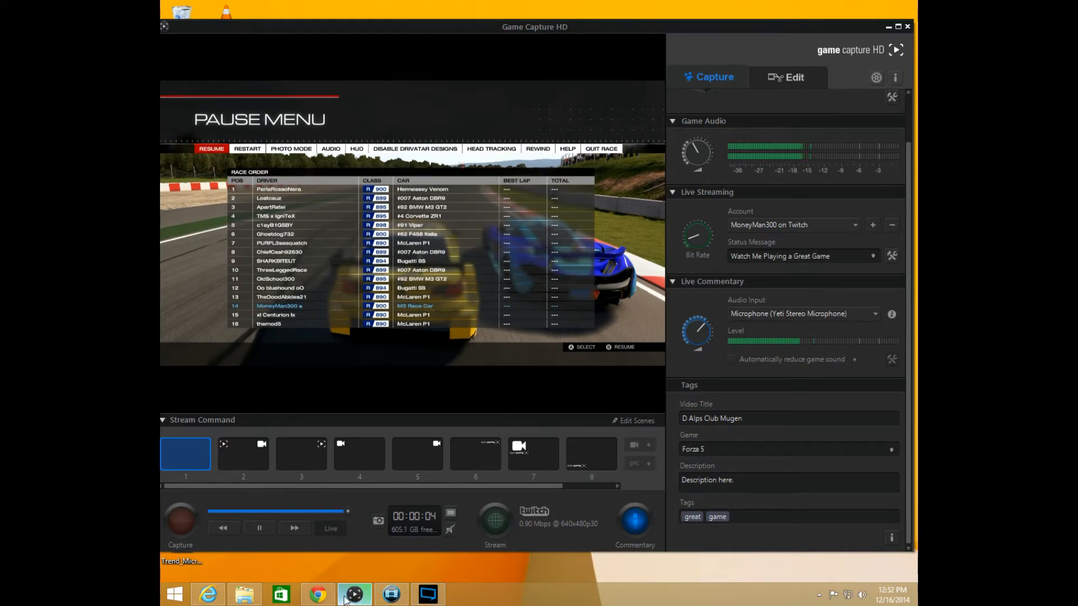
# Switch to File Explorer and show the Videos folder in a maximized window
pyautogui.moveTo(346, 601)
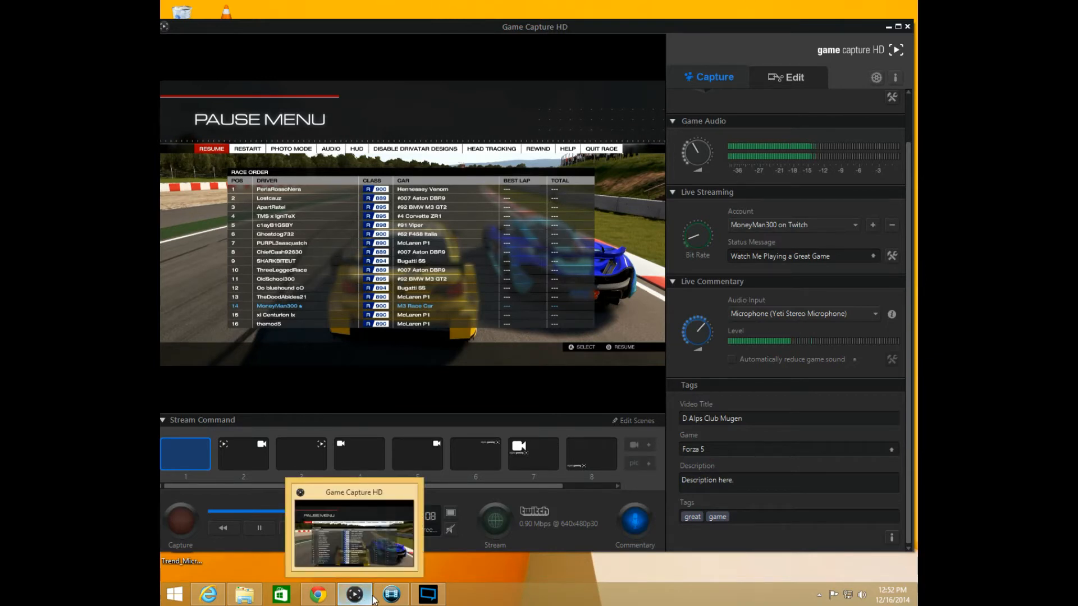
pyautogui.moveTo(250, 601)
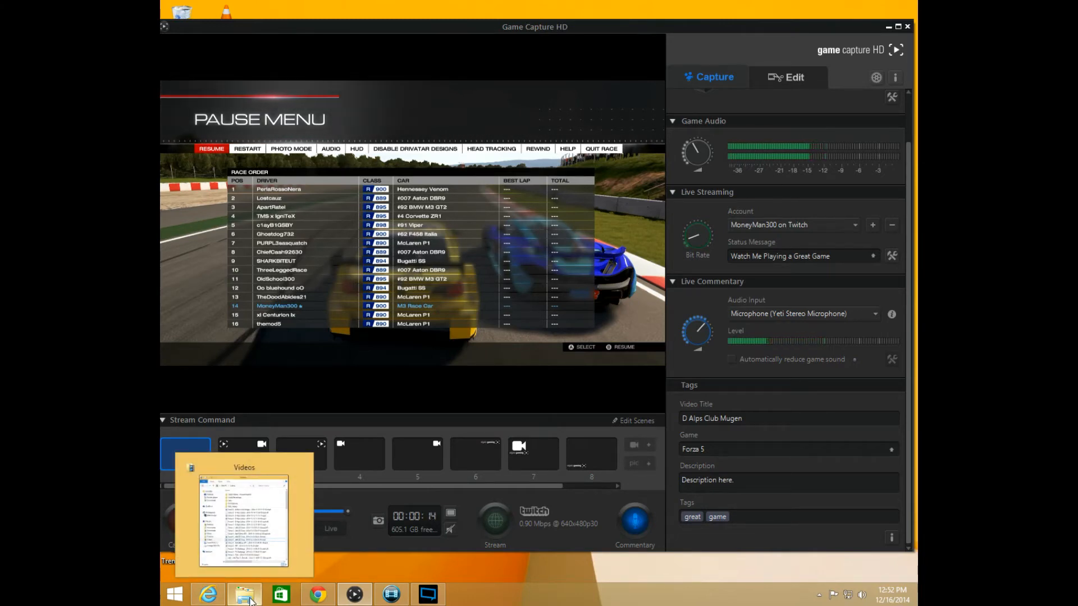
pyautogui.click(250, 601)
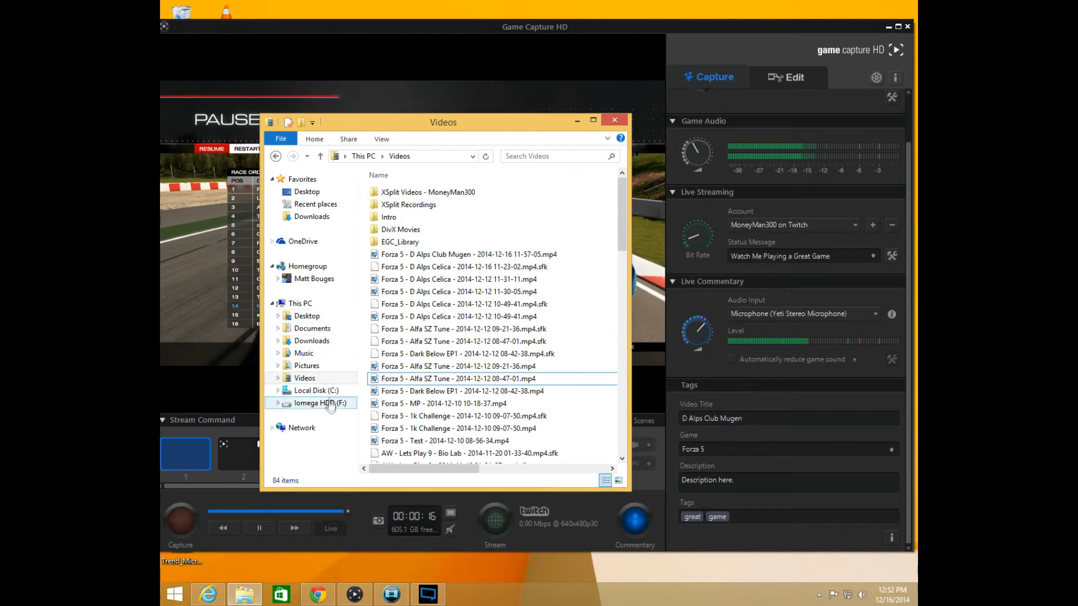
pyautogui.click(307, 381)
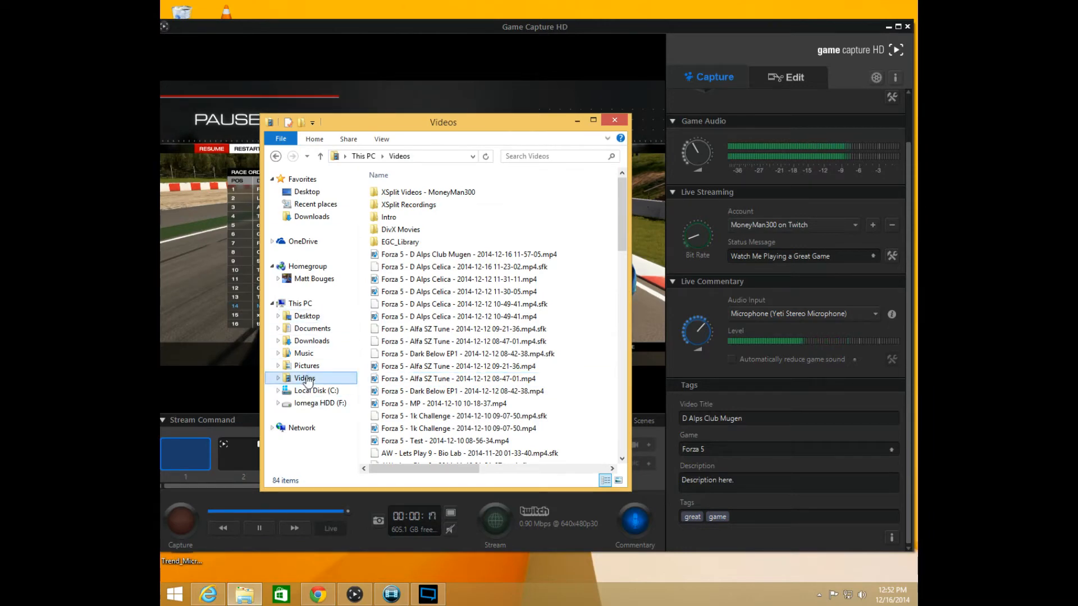
pyautogui.click(596, 123)
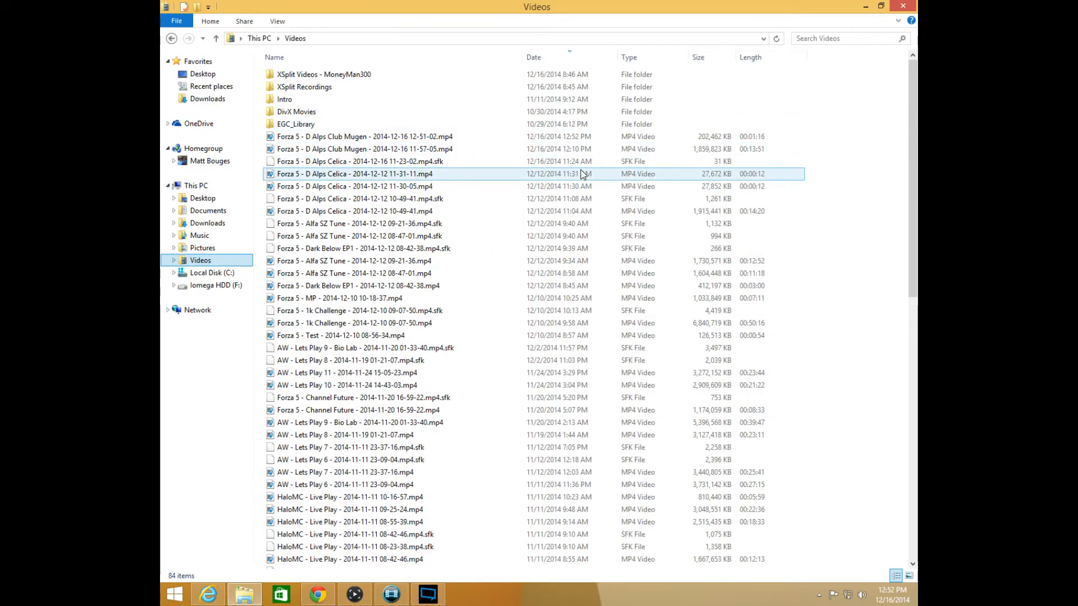
pyautogui.click(366, 137)
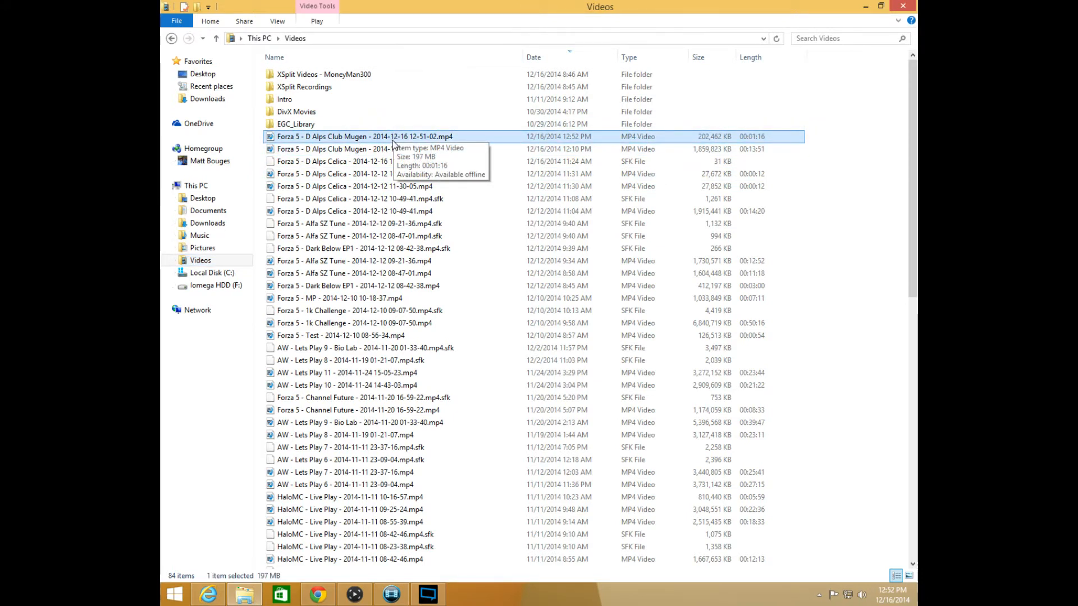
pyautogui.doubleClick(393, 142)
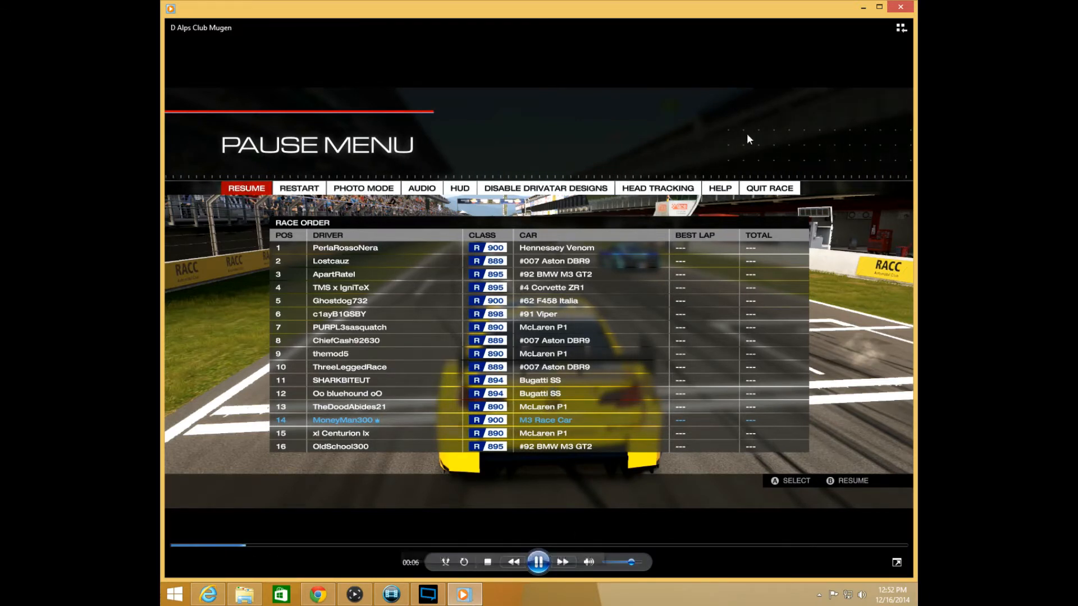
pyautogui.click(635, 546)
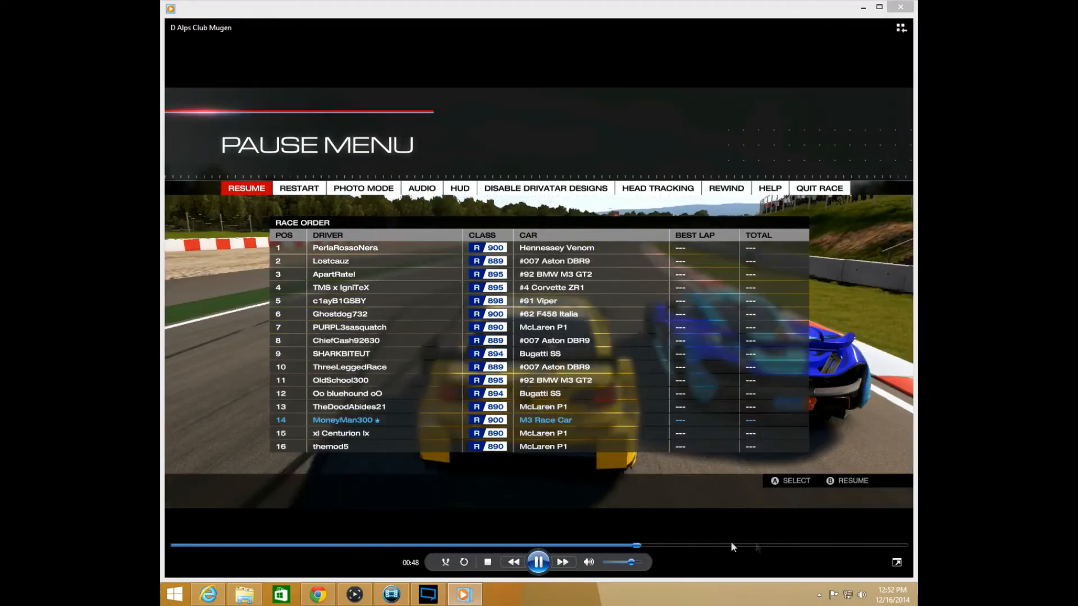
pyautogui.click(821, 544)
pyautogui.click(482, 544)
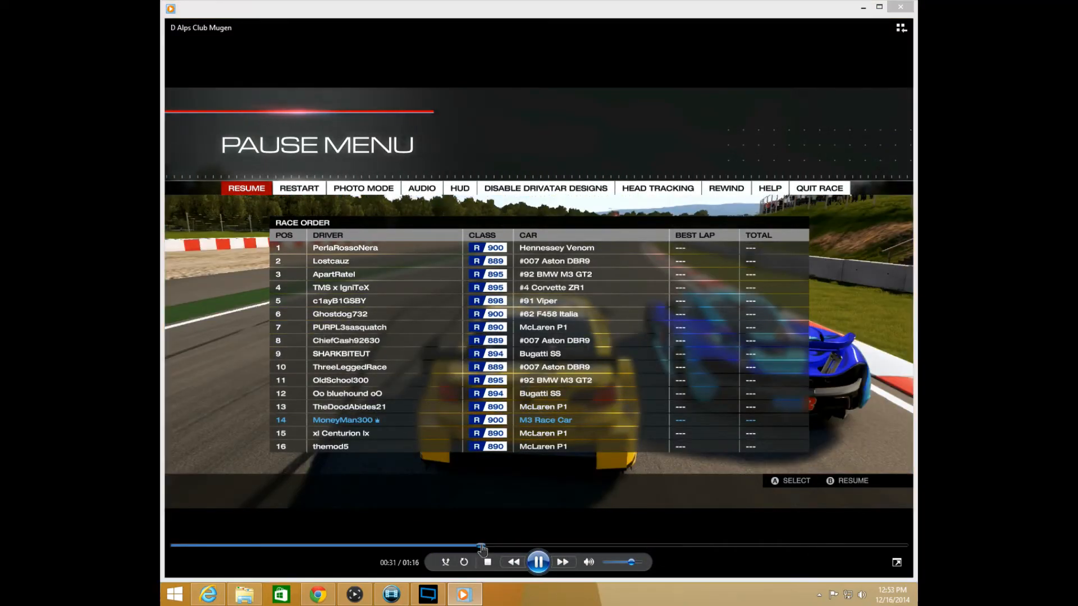
pyautogui.click(901, 7)
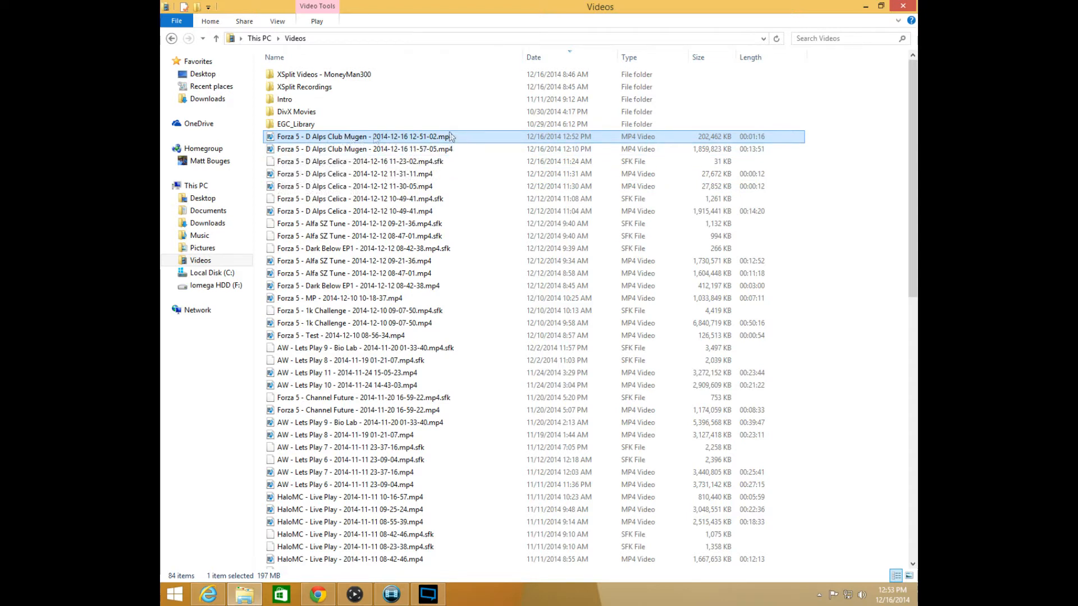
pyautogui.click(865, 7)
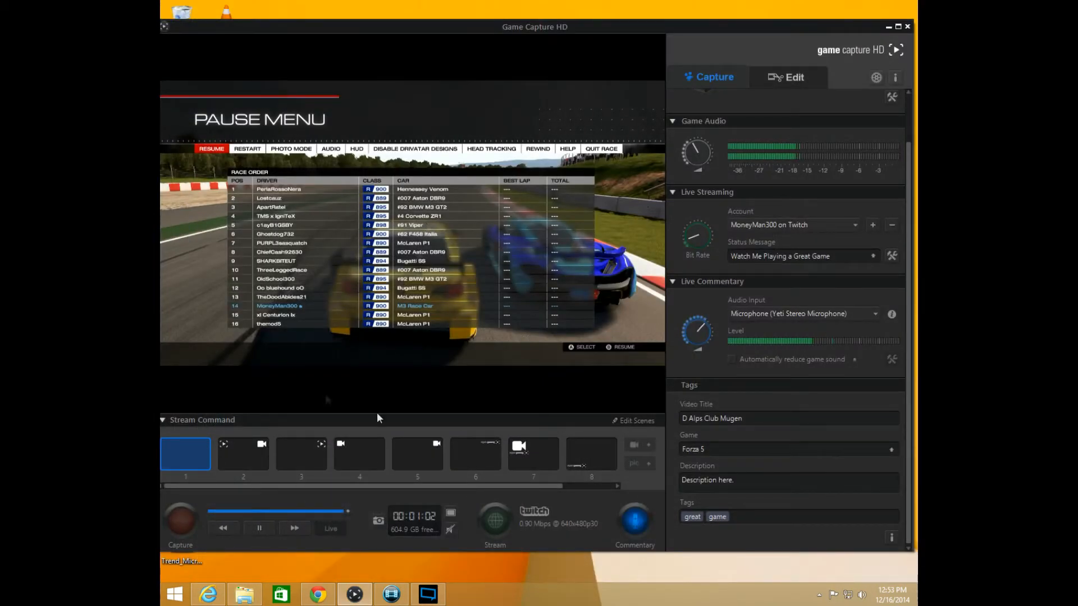
pyautogui.click(888, 26)
pyautogui.click(244, 595)
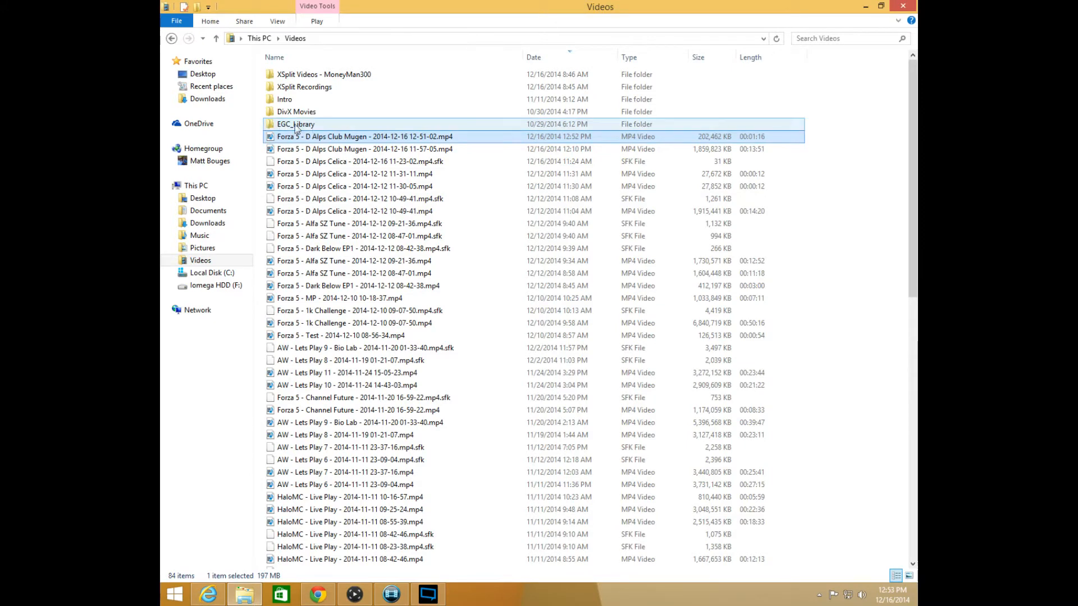
pyautogui.moveTo(303, 126)
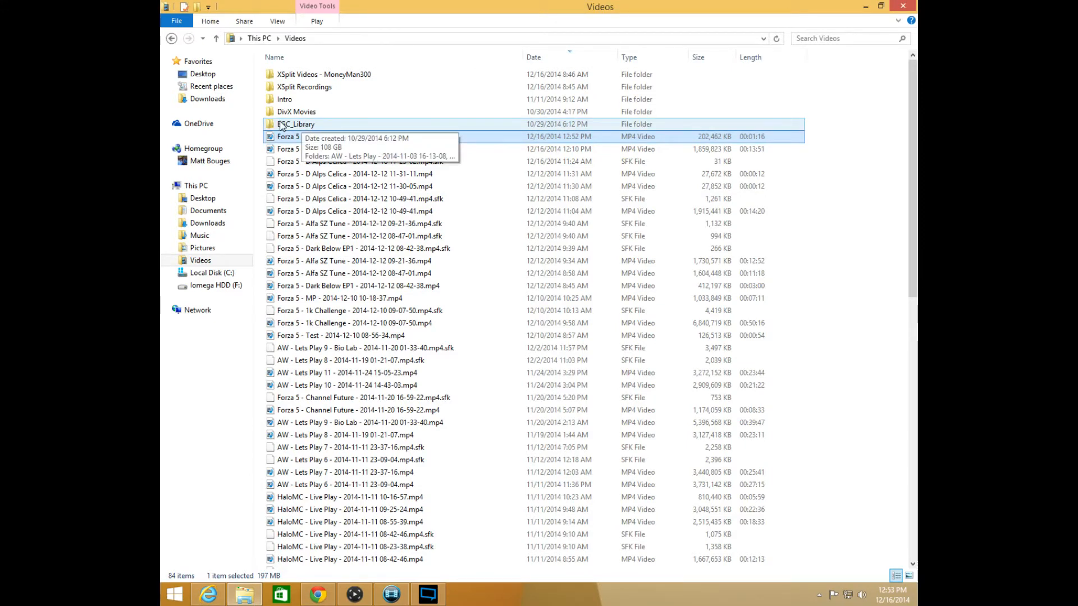
pyautogui.doubleClick(297, 124)
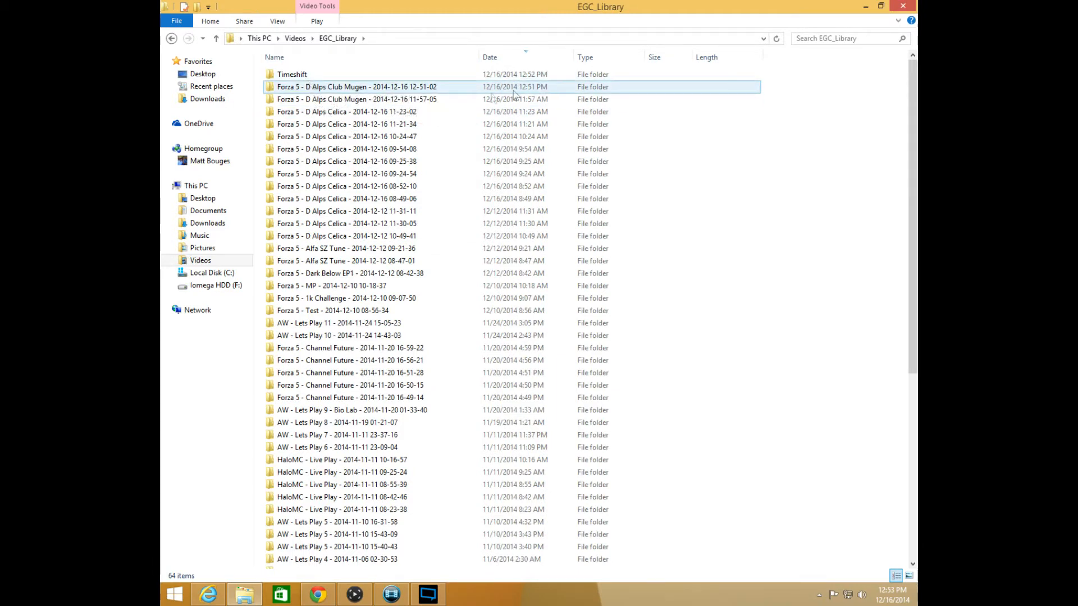
pyautogui.doubleClick(416, 89)
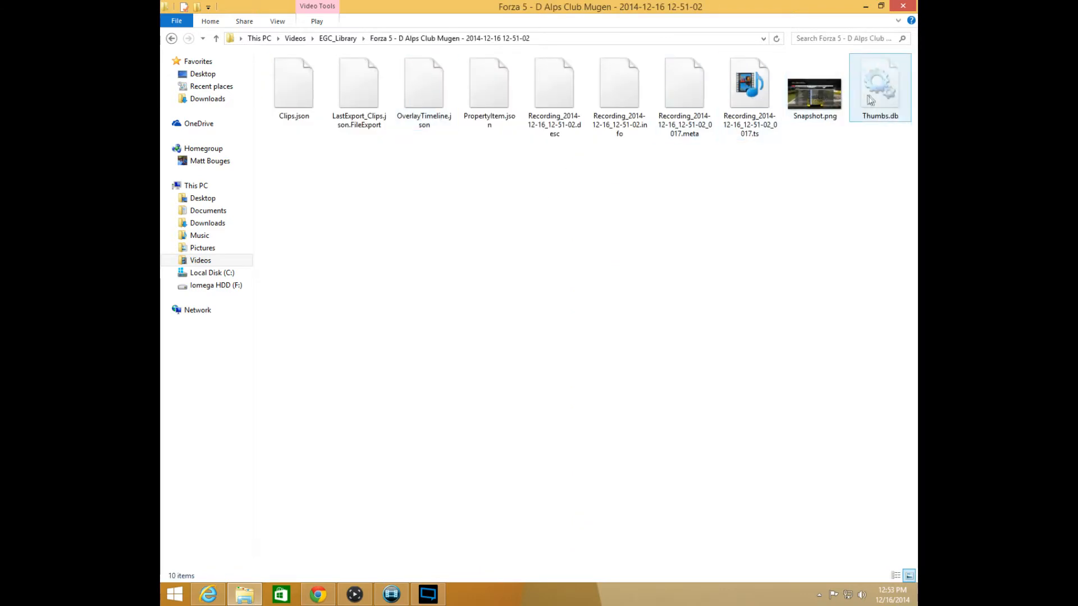
pyautogui.click(748, 101)
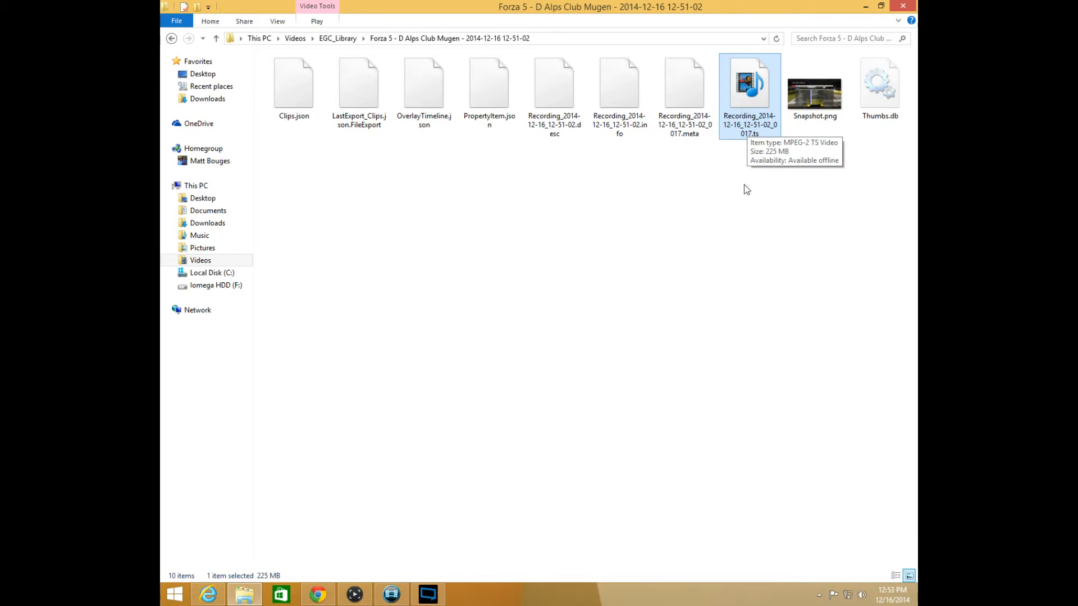
pyautogui.click(172, 39)
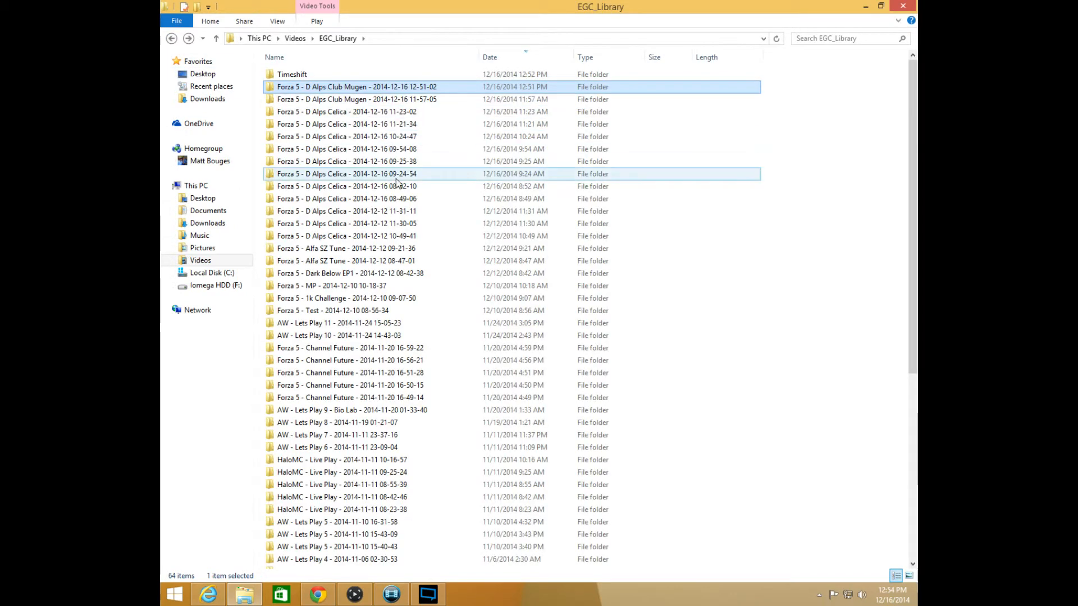
pyautogui.click(172, 38)
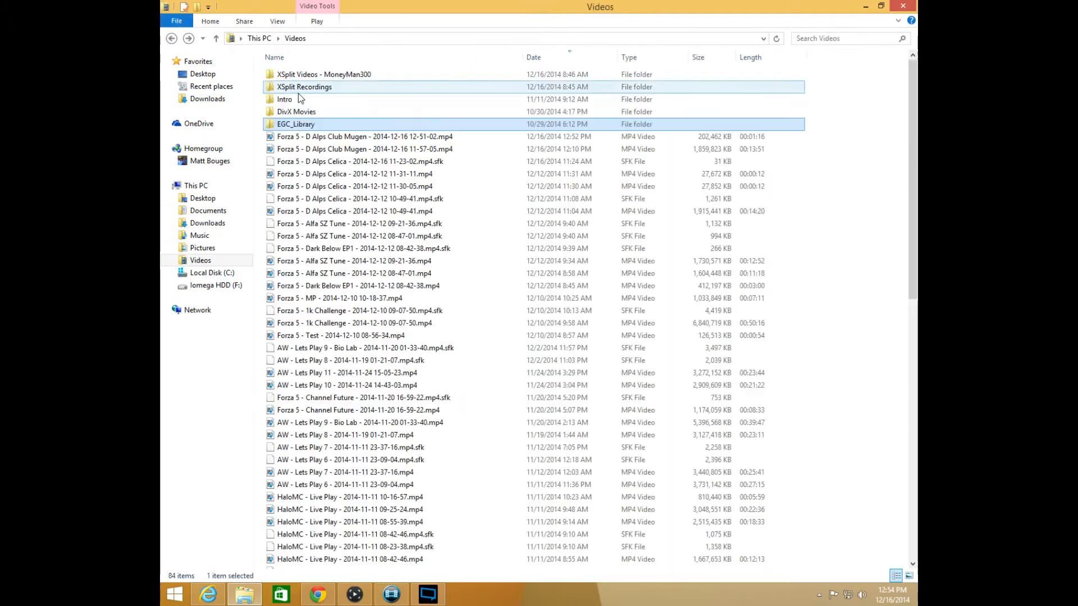
pyautogui.click(406, 137)
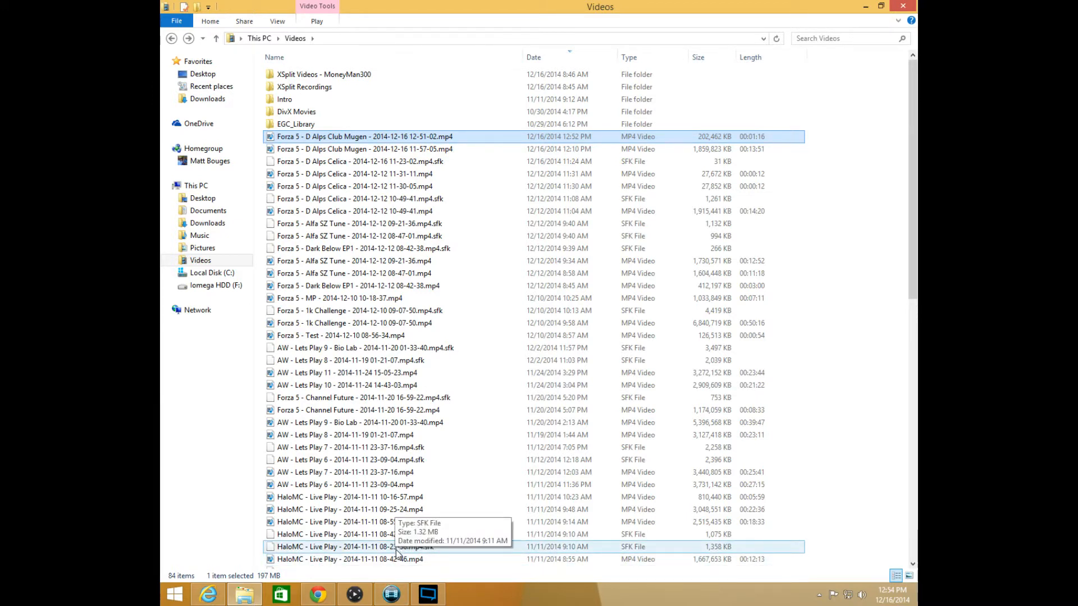
# View the empty project in Movie Studio Platinum 12.0, and switch back to Game Capture HD
pyautogui.click(392, 595)
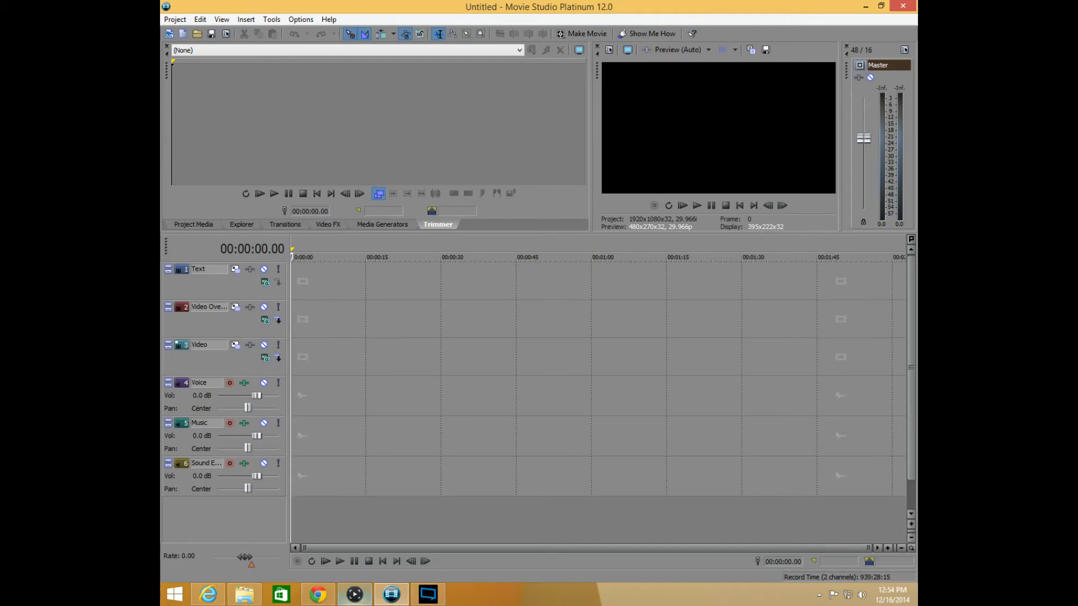
pyautogui.click(354, 595)
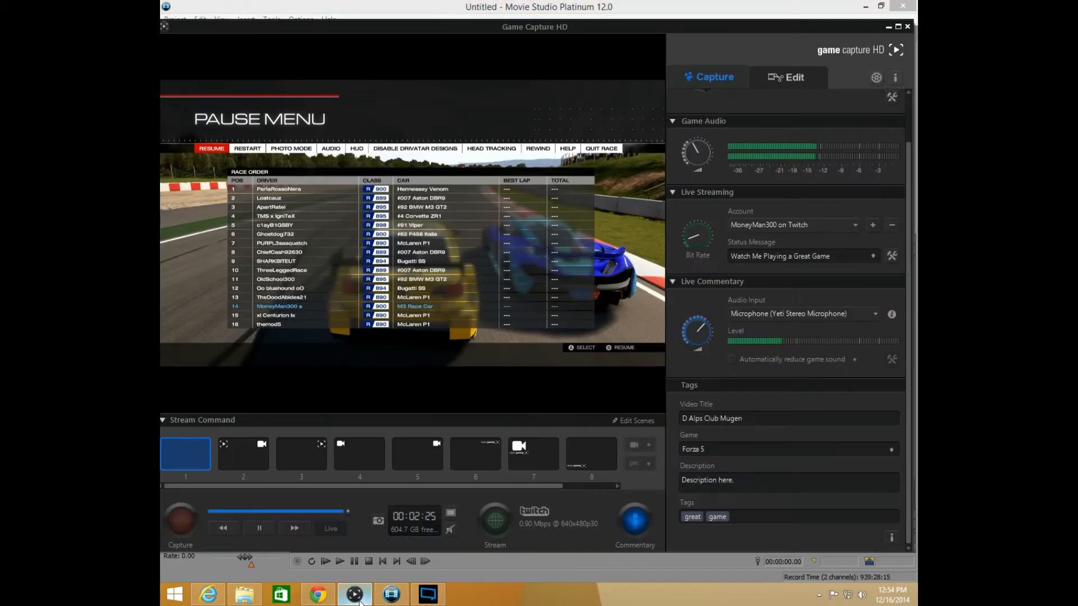
# View the Forza 5 recordings in Game Capture HD's library, return to the capture view, and minimize to Movie Studio Platinum 12.0
pyautogui.click(785, 77)
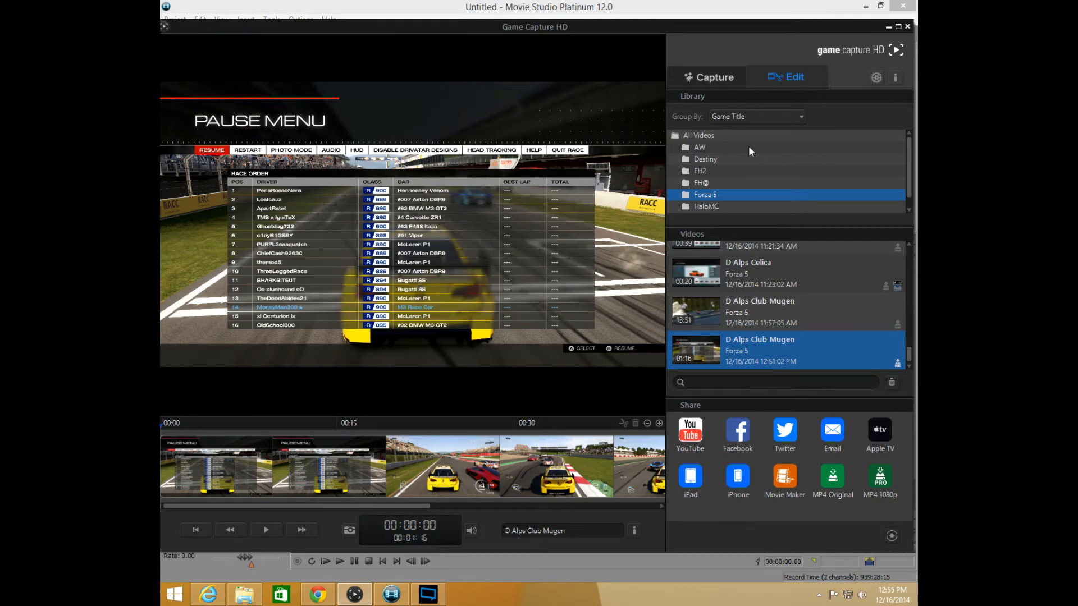
pyautogui.click(710, 78)
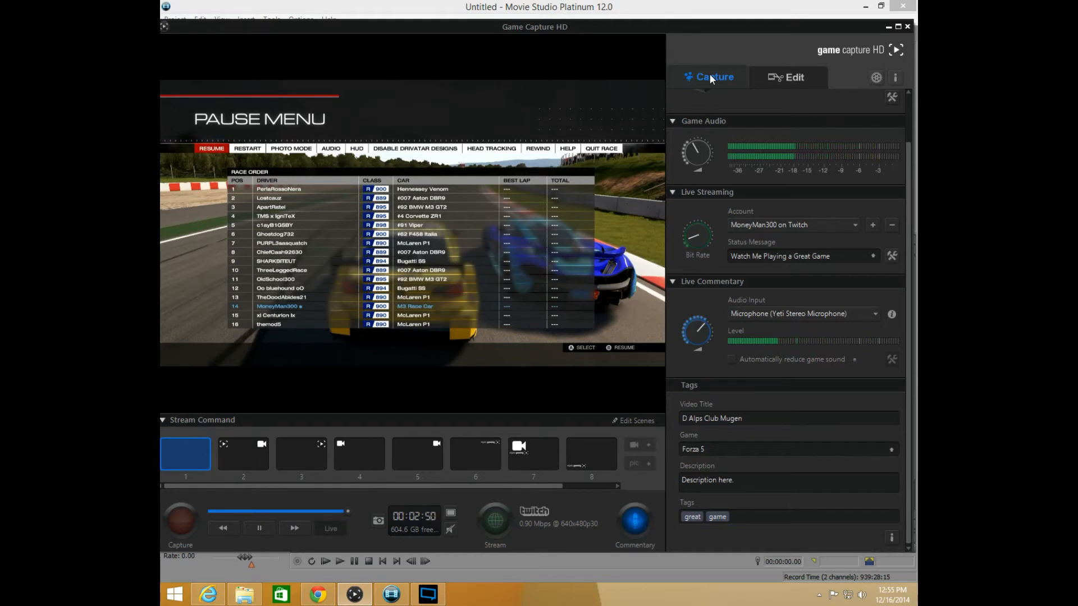
pyautogui.click(888, 27)
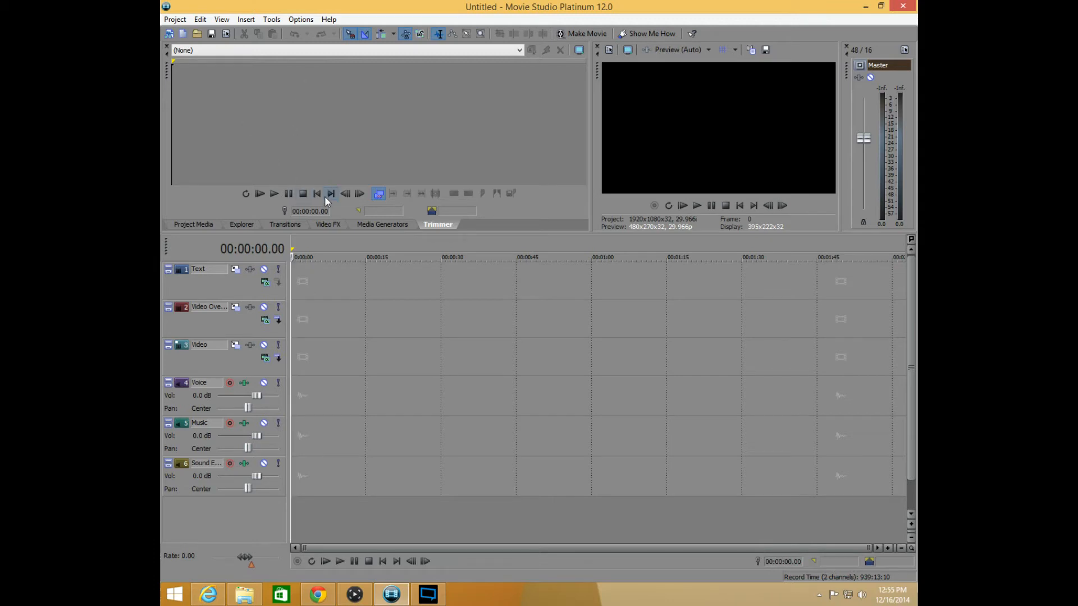
# Show the media explorer and choose the HD 1080-60i (1920x1080, 29.970 fps) template in the project properties
pyautogui.click(238, 224)
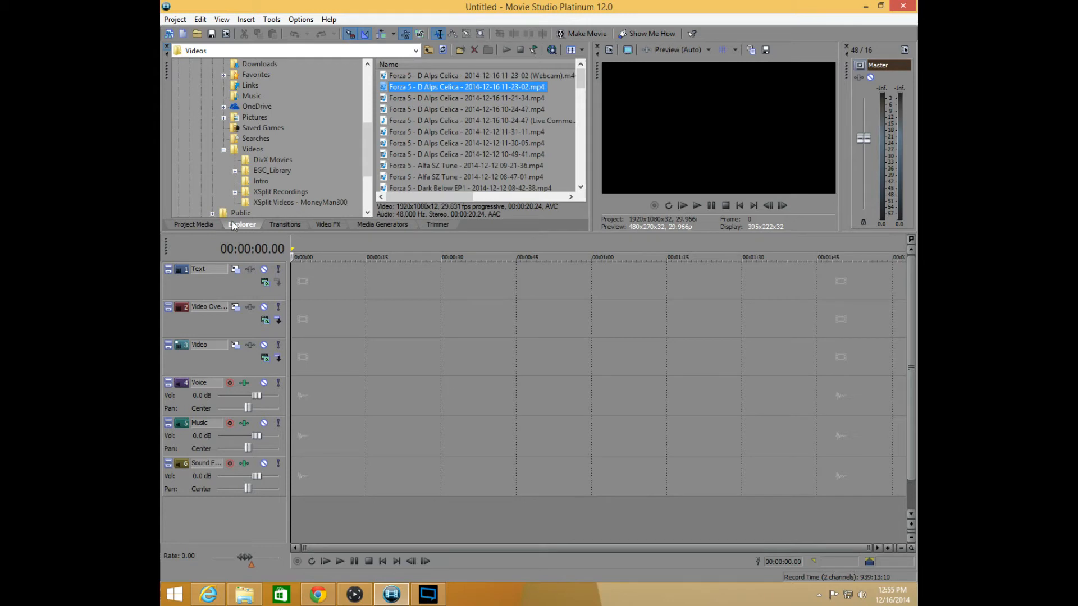
pyautogui.click(175, 19)
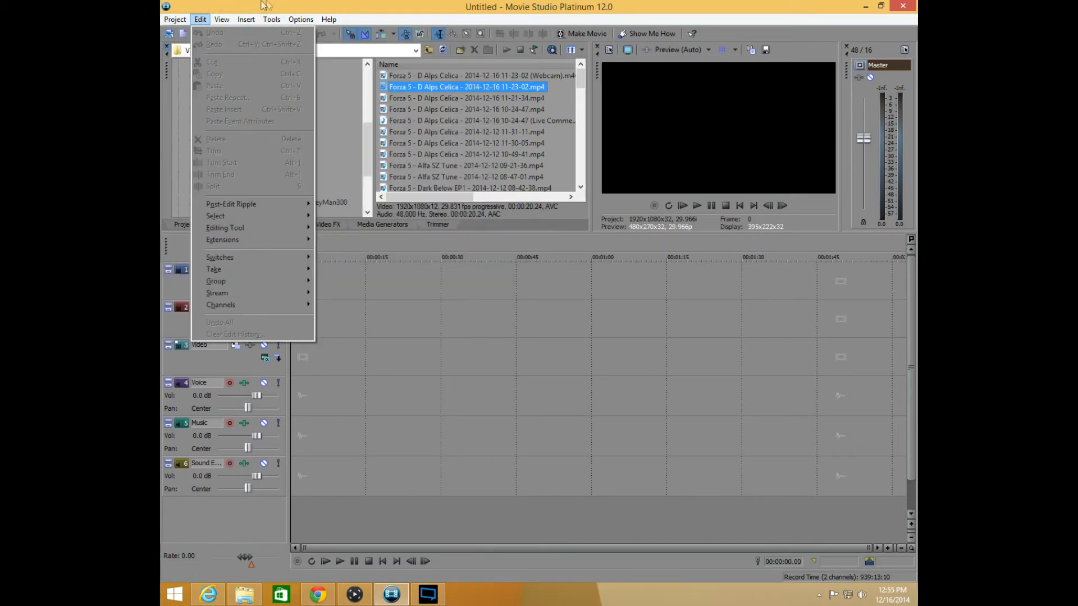
pyautogui.click(201, 240)
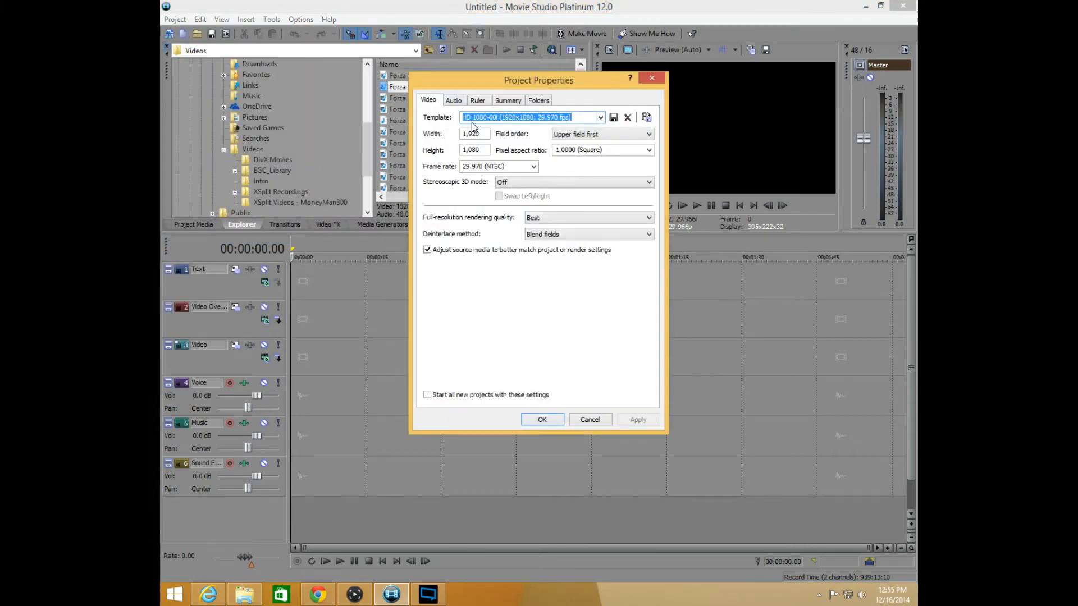
pyautogui.click(600, 118)
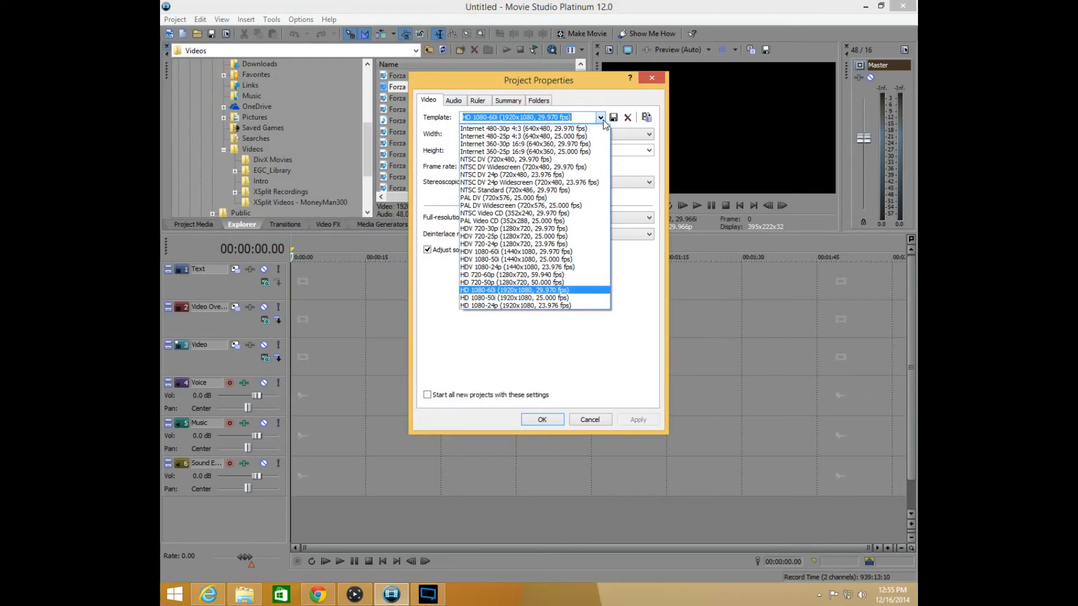
pyautogui.click(530, 291)
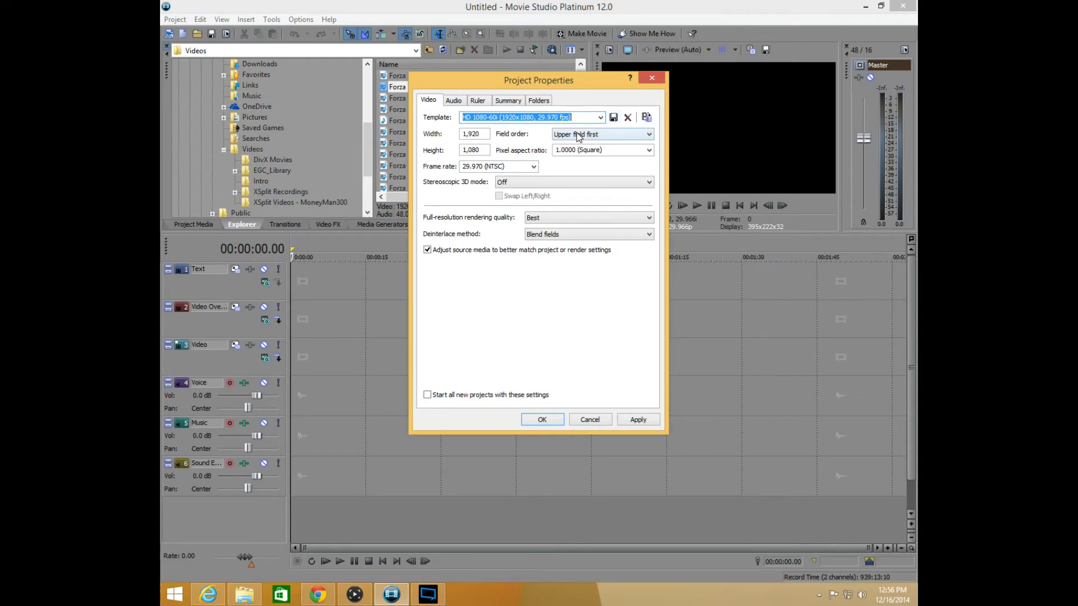
# Match the project's video settings to the media file "Forza 5 D Alps Alfa Celica.mp4", and check the available templates
pyautogui.click(646, 117)
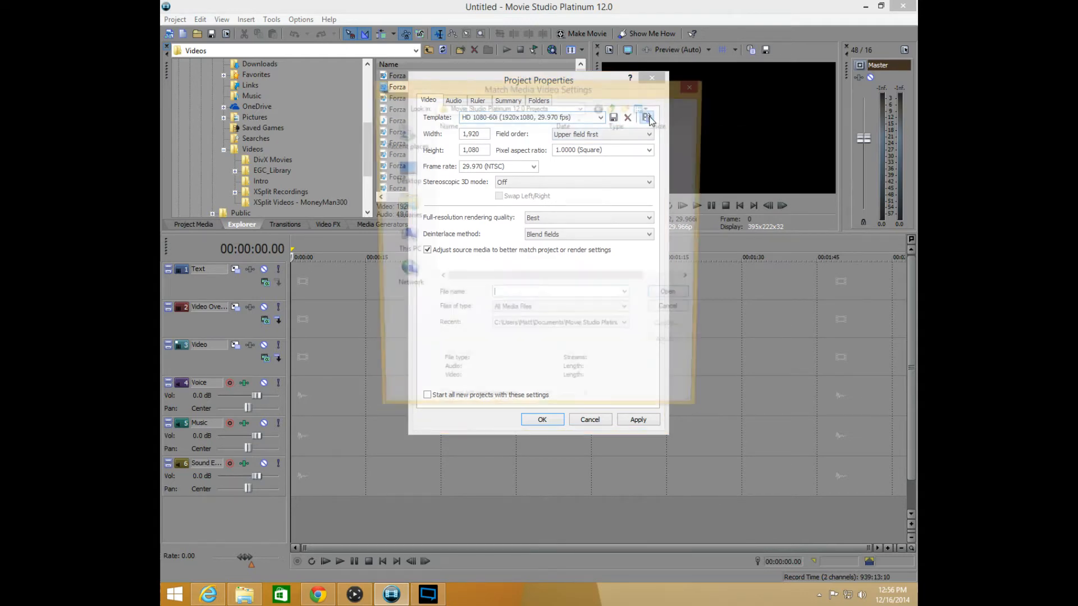
pyautogui.click(696, 88)
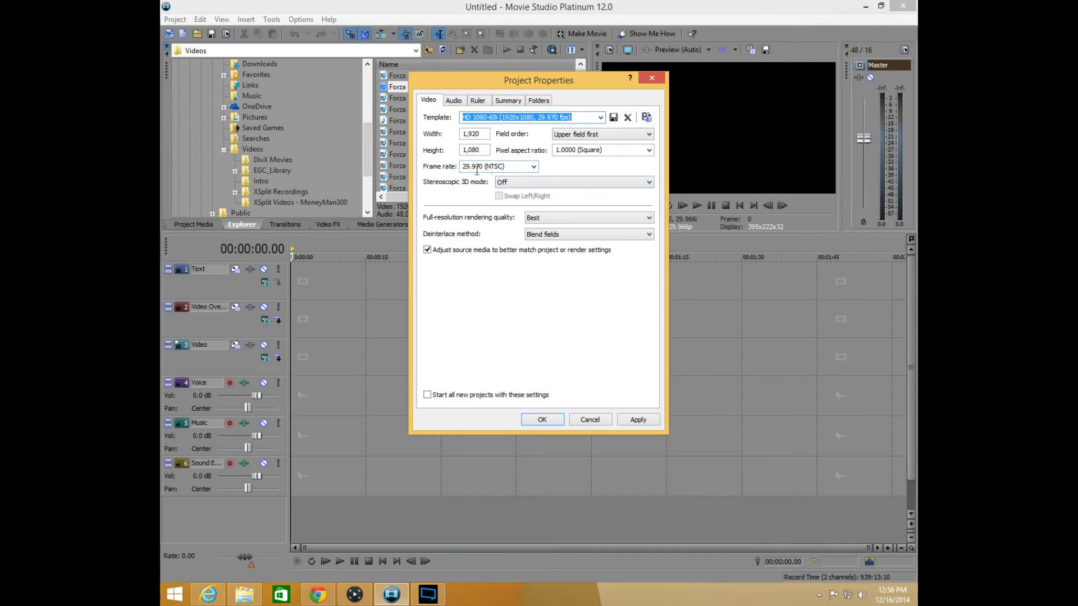
pyautogui.click(647, 117)
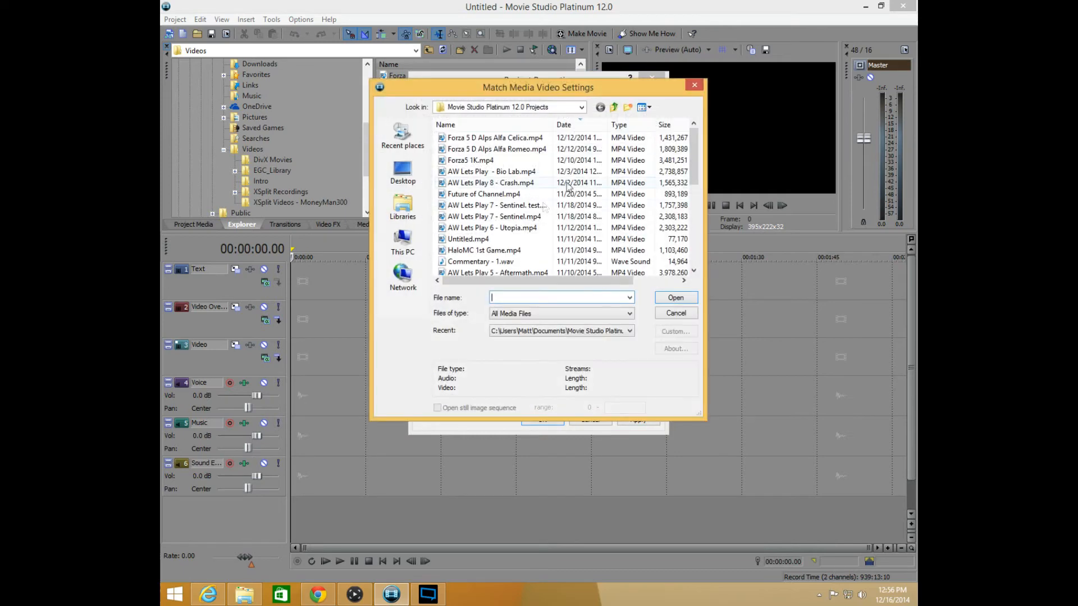
pyautogui.doubleClick(504, 140)
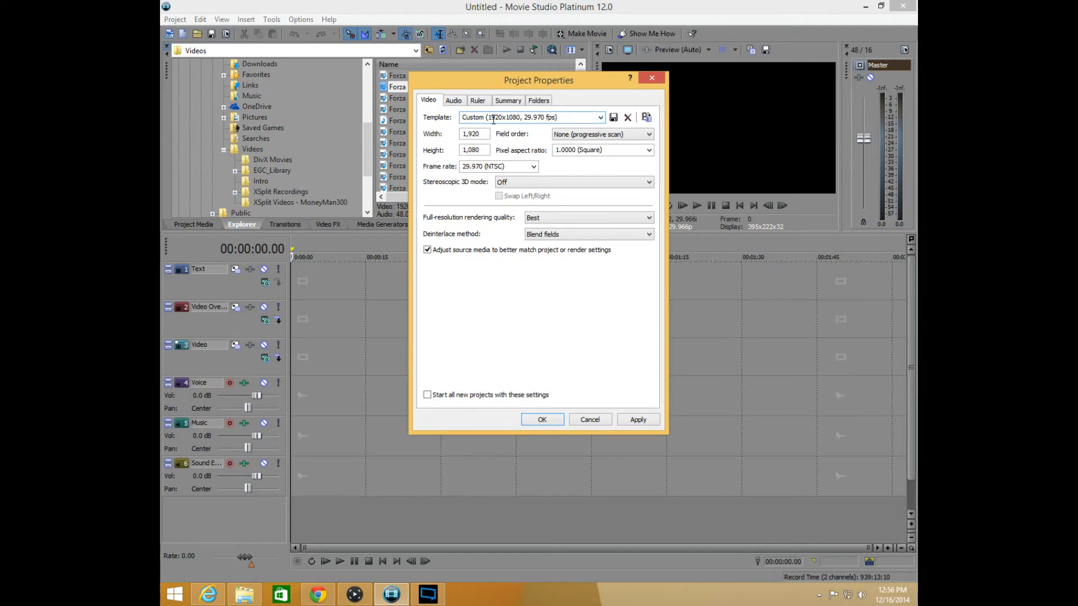
pyautogui.click(601, 118)
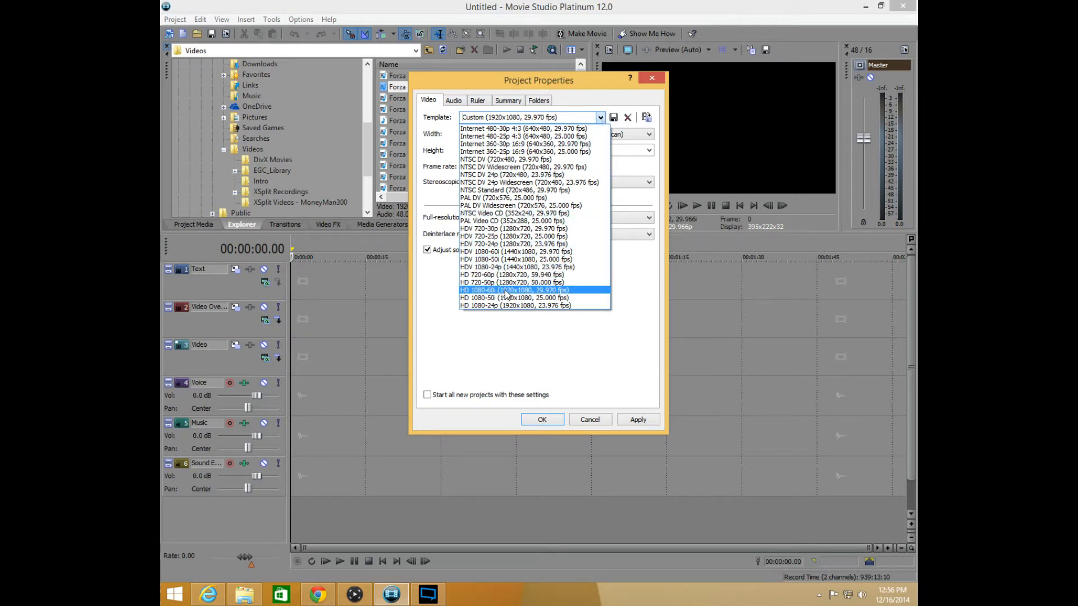
pyautogui.click(617, 295)
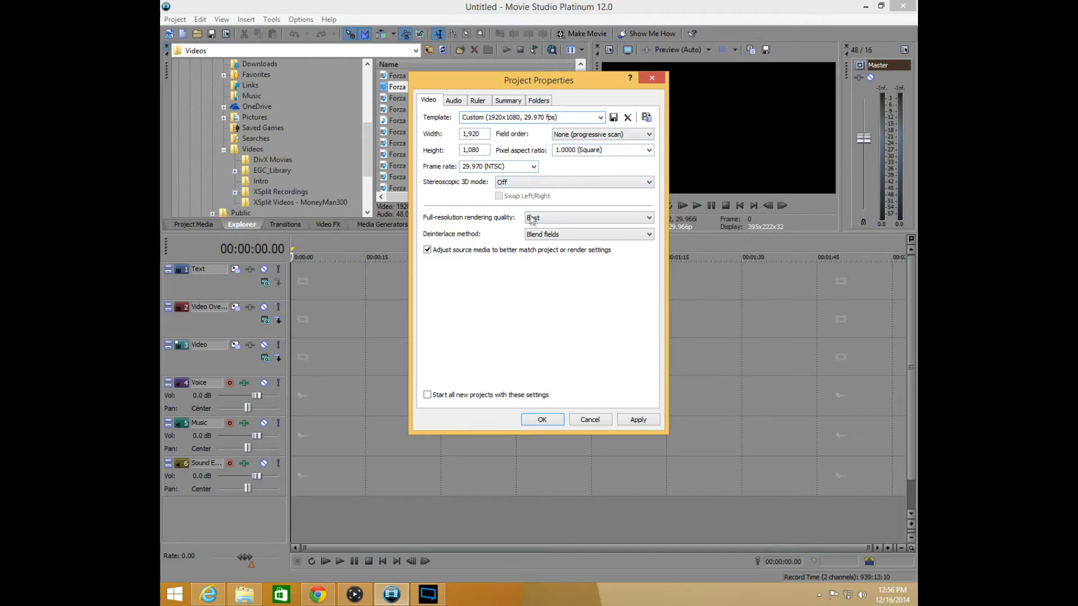
# Set the full-resolution rendering quality to Best, and apply these settings as the default for all new projects
pyautogui.click(647, 219)
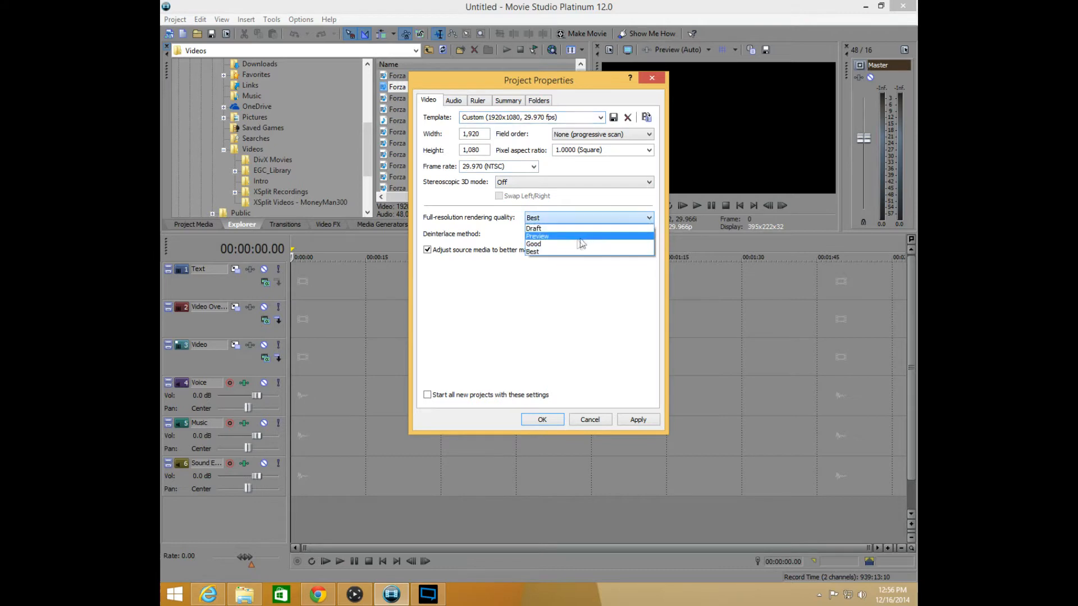
pyautogui.click(558, 244)
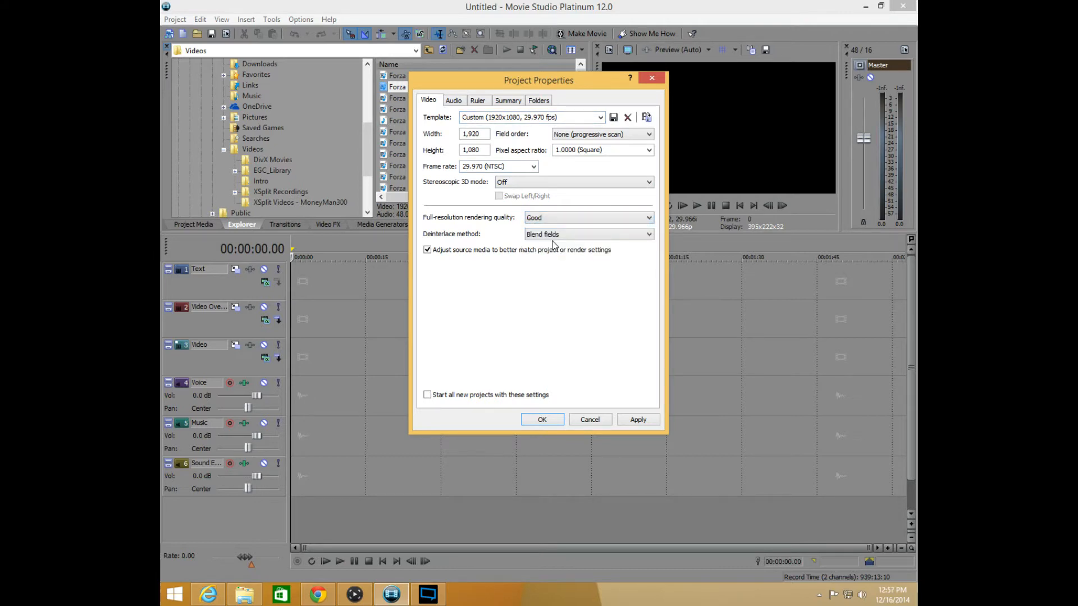
pyautogui.click(650, 218)
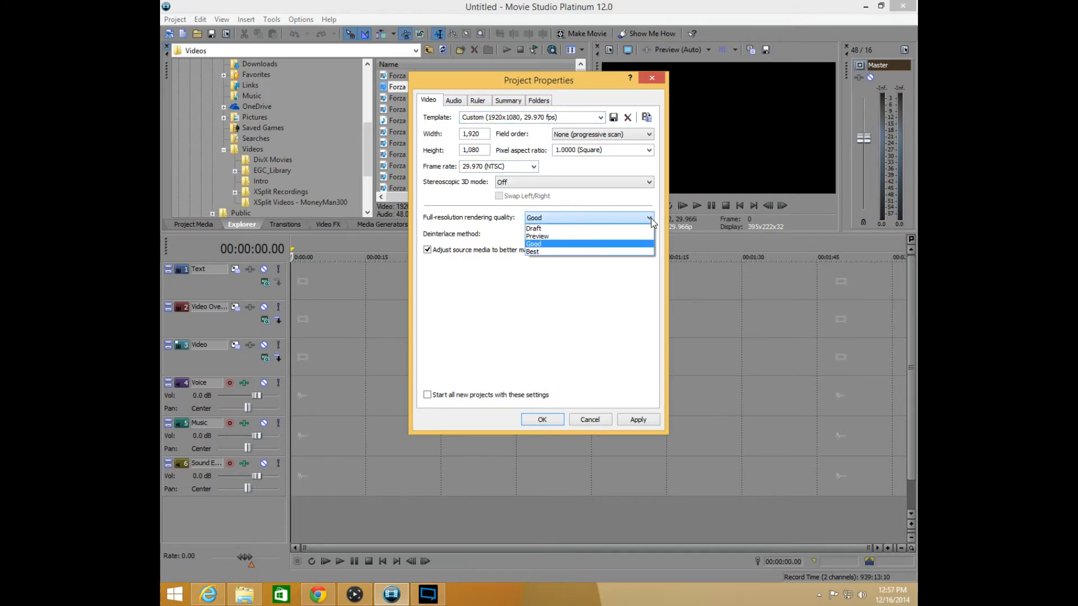
pyautogui.click(650, 219)
pyautogui.click(651, 219)
pyautogui.click(541, 252)
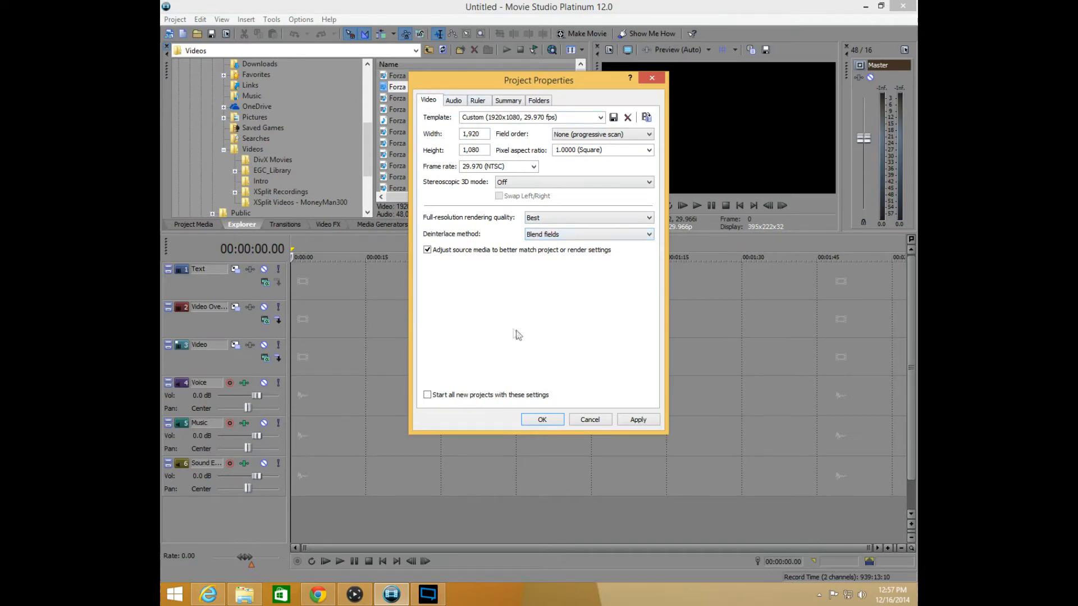
pyautogui.click(428, 395)
pyautogui.click(637, 423)
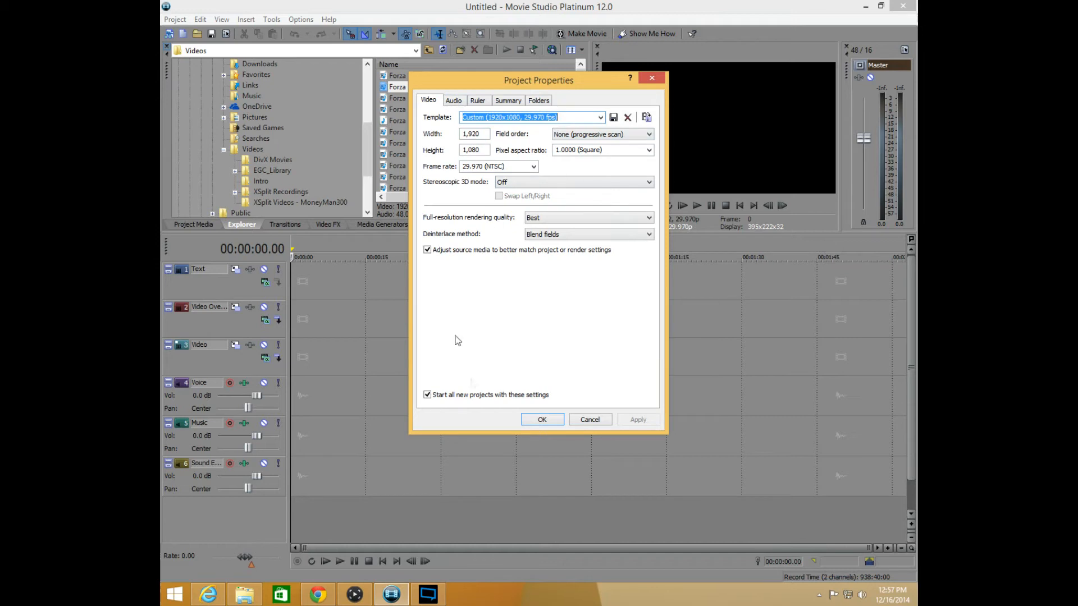
# Review the audio, ruler, summary and folder properties of the project, and close the properties
pyautogui.click(452, 101)
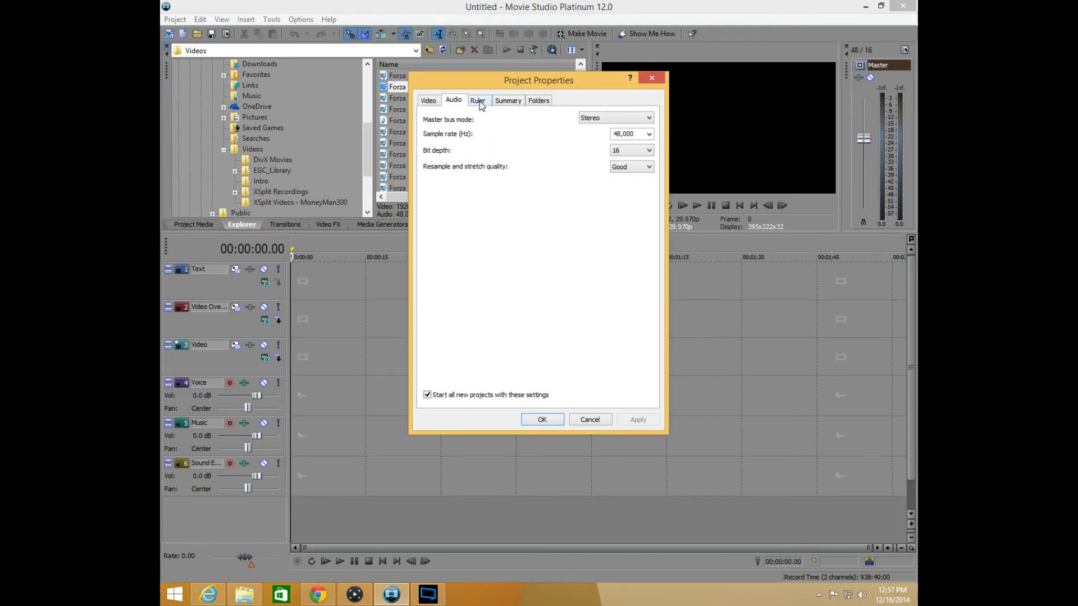
pyautogui.click(478, 102)
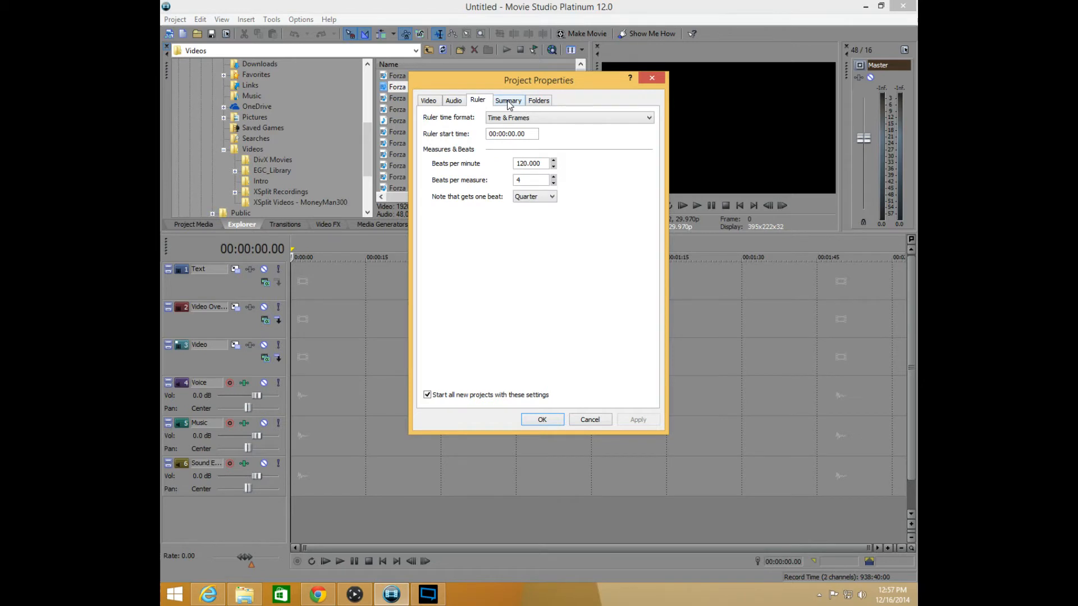
pyautogui.click(509, 102)
pyautogui.click(479, 104)
pyautogui.click(540, 101)
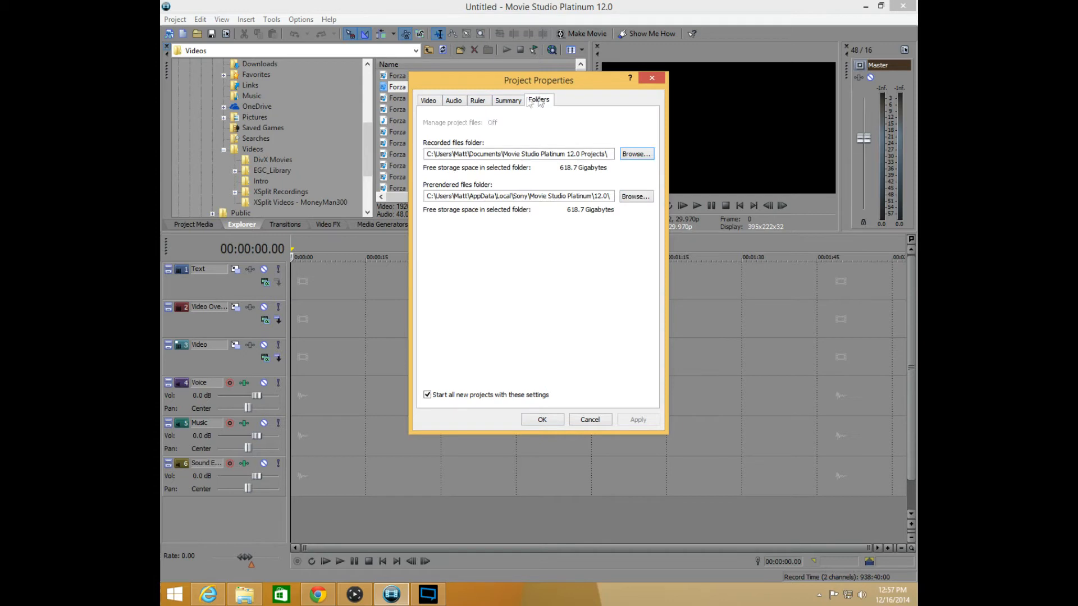
pyautogui.click(514, 102)
pyautogui.click(423, 101)
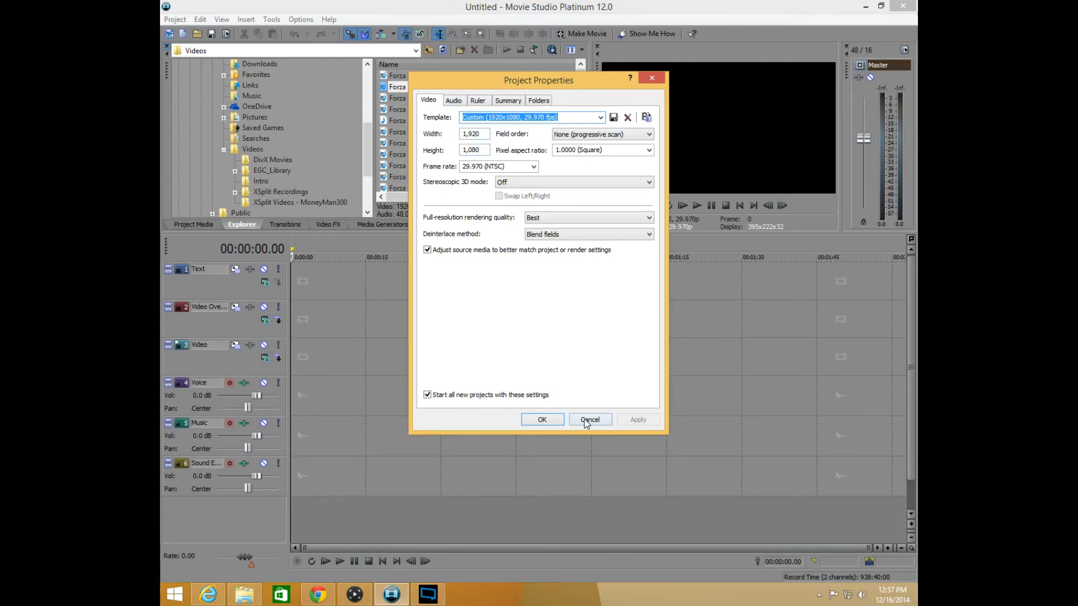
pyautogui.click(583, 422)
# Open the recent project template.vf without saving the changes to the untitled project
pyautogui.click(175, 19)
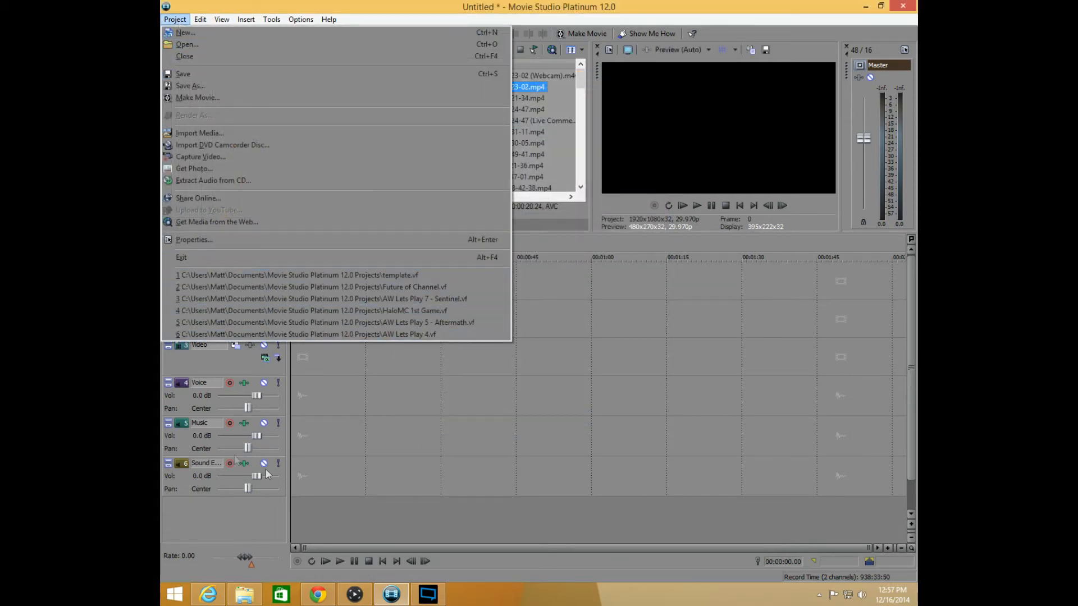
pyautogui.click(344, 470)
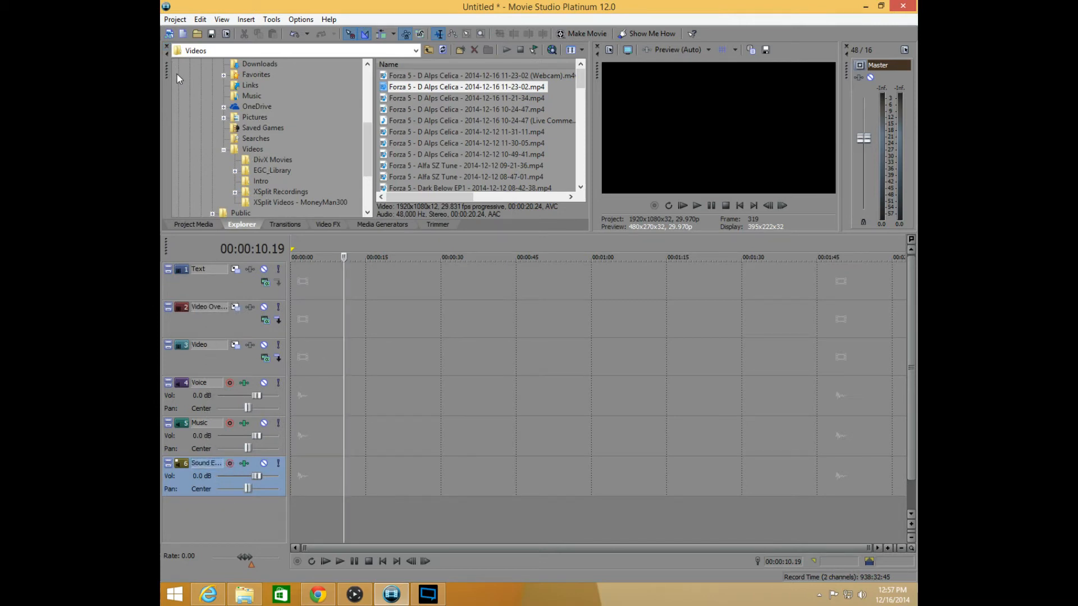
pyautogui.hotkey('alt', 'i')
pyautogui.moveTo(167, 19)
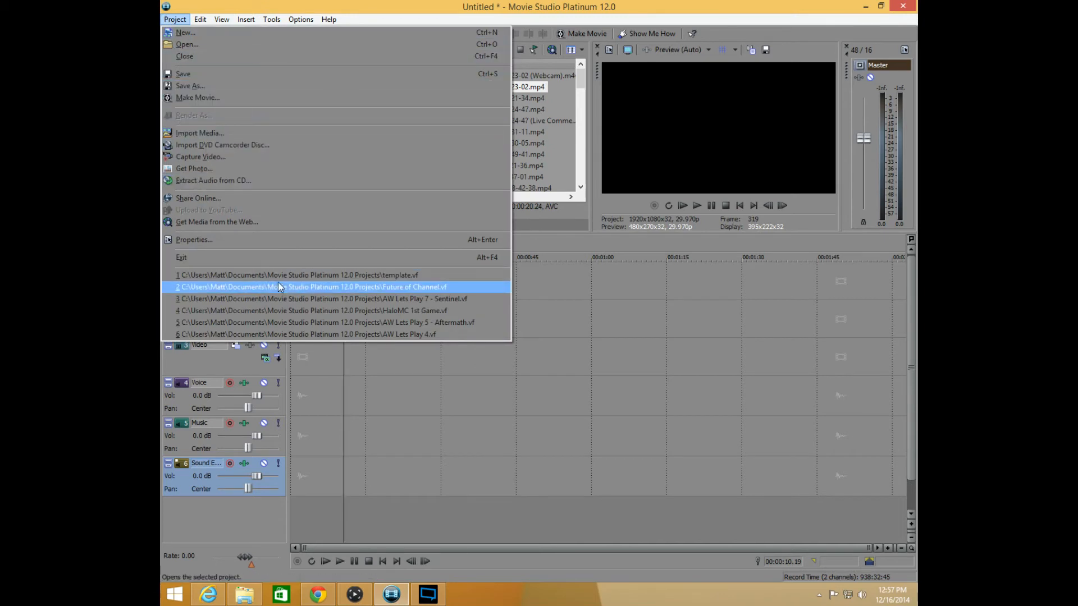
pyautogui.click(322, 276)
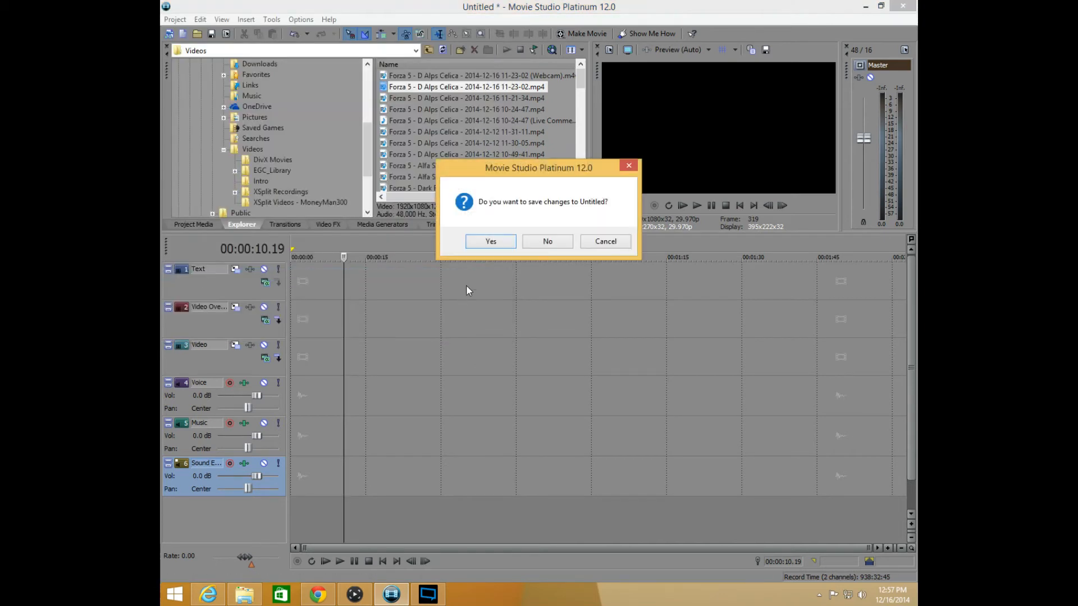
pyautogui.click(548, 241)
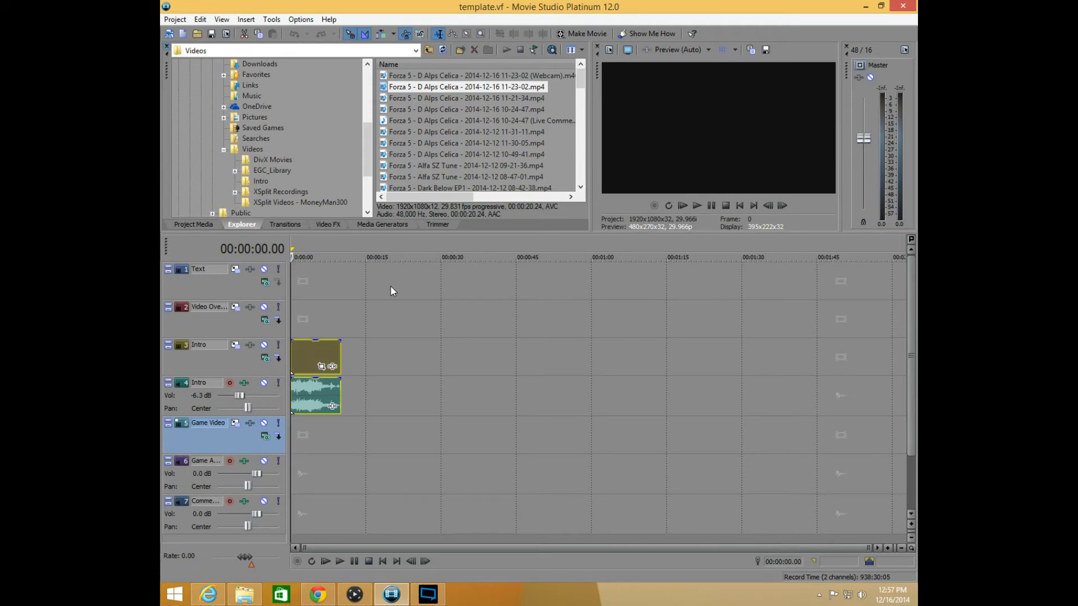
pyautogui.click(183, 20)
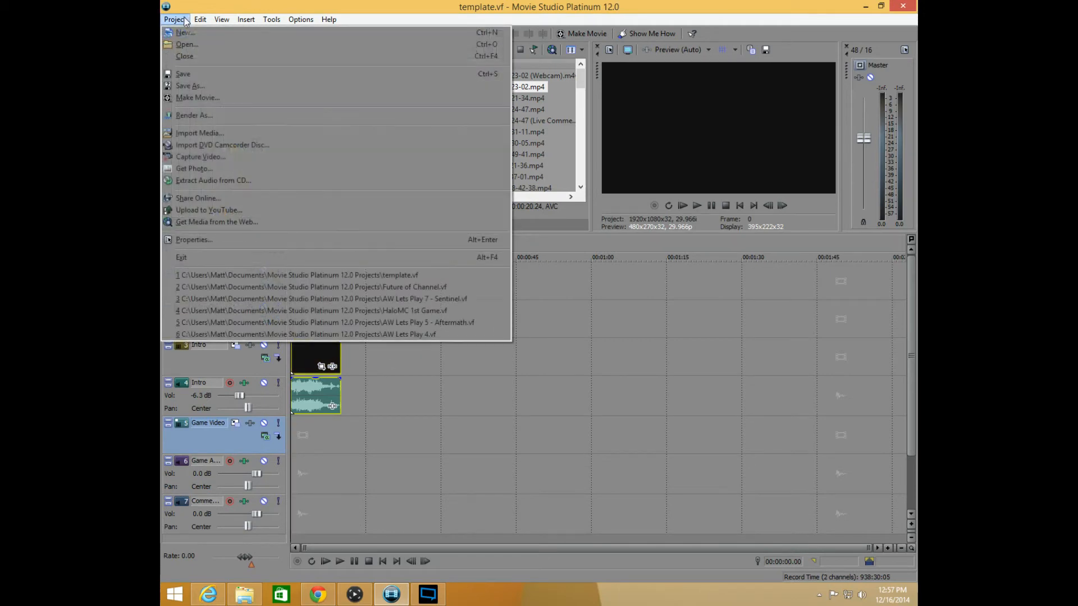
pyautogui.click(194, 240)
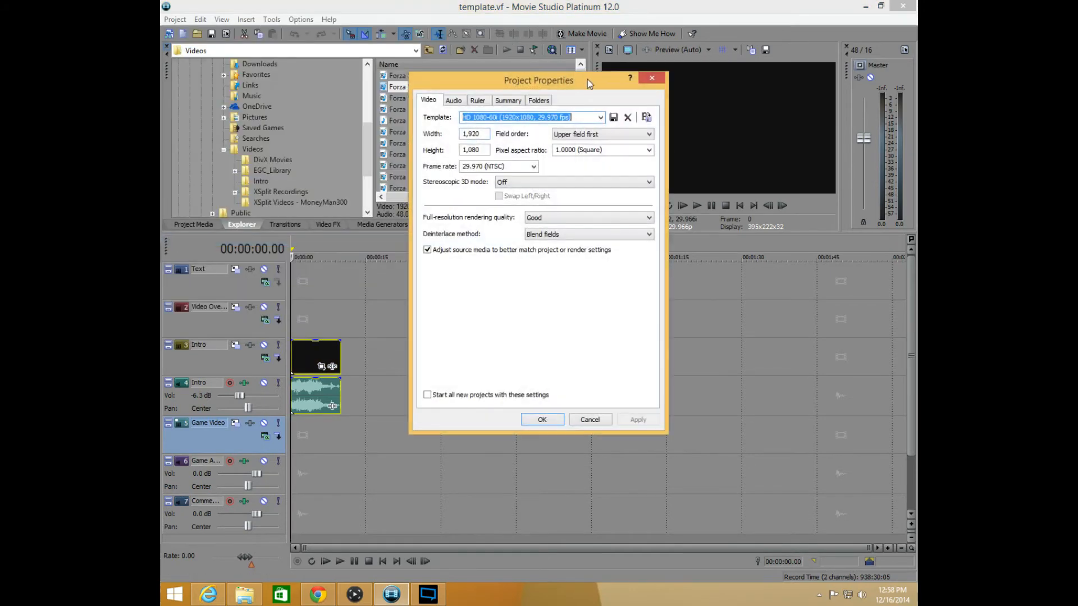
pyautogui.click(591, 420)
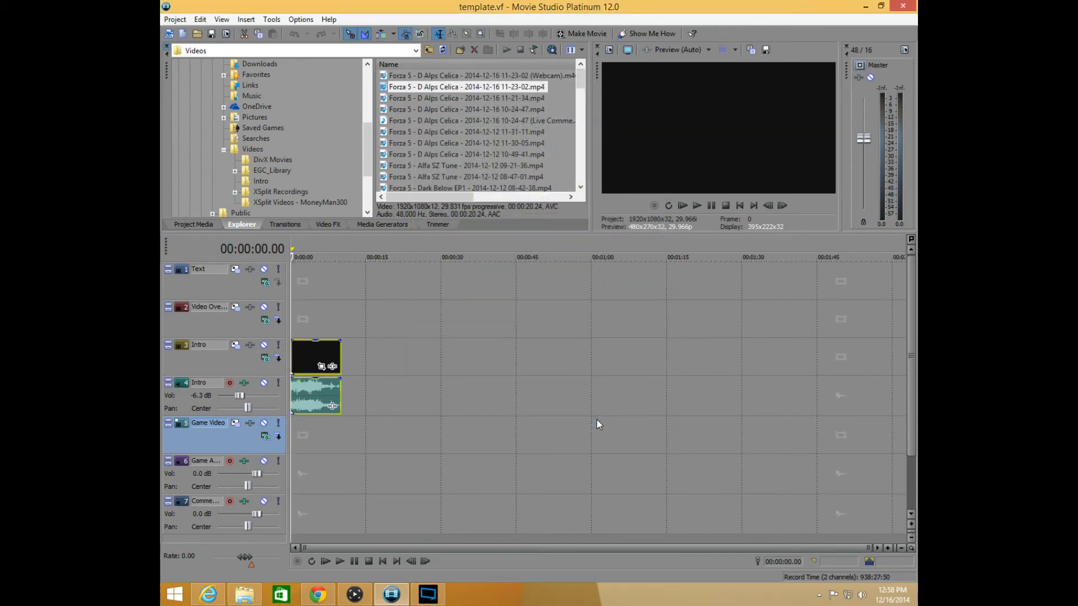
# Set the project's field order to None (progressive scan), and apply these settings as the default for all new projects
pyautogui.click(175, 19)
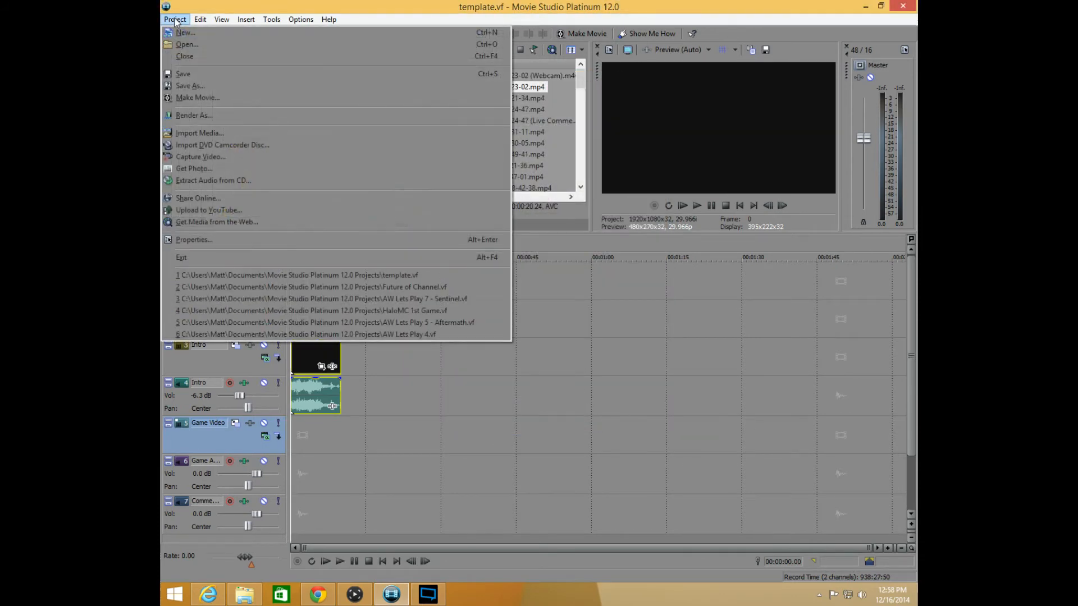
pyautogui.click(224, 241)
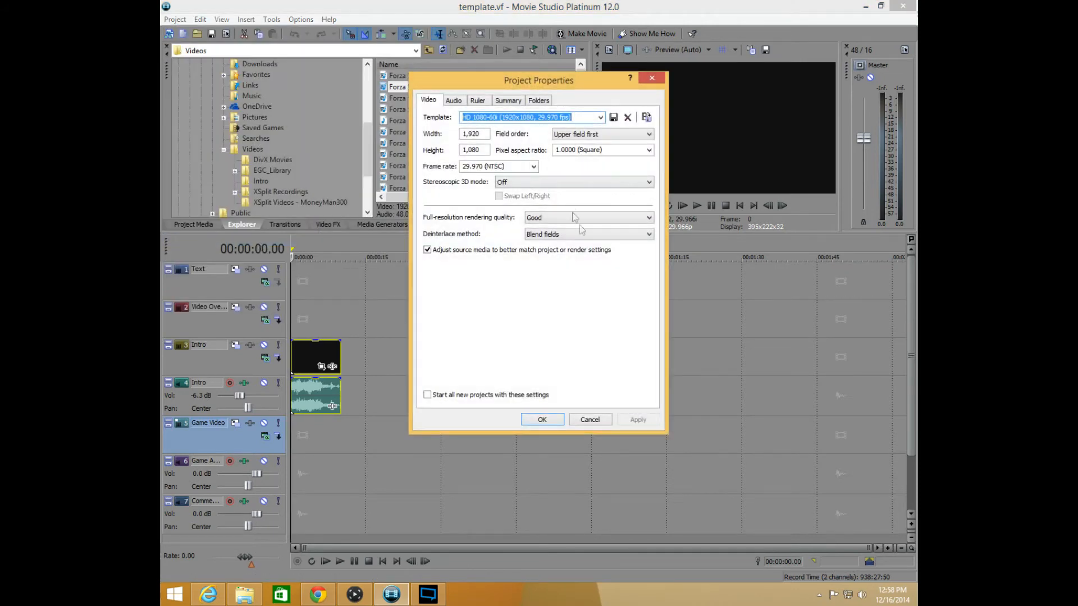
pyautogui.click(621, 135)
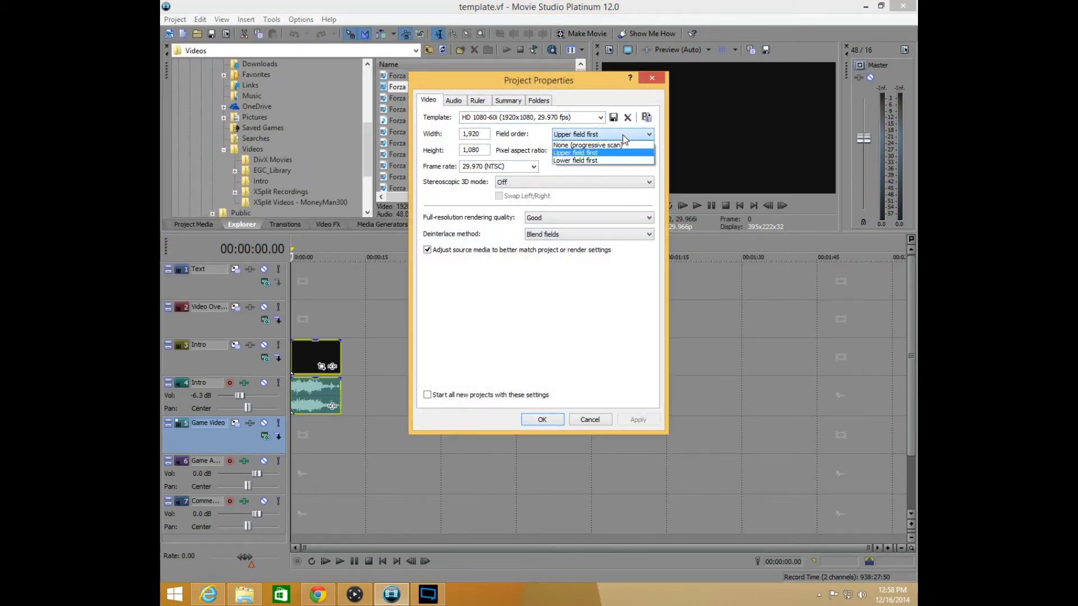
pyautogui.click(621, 145)
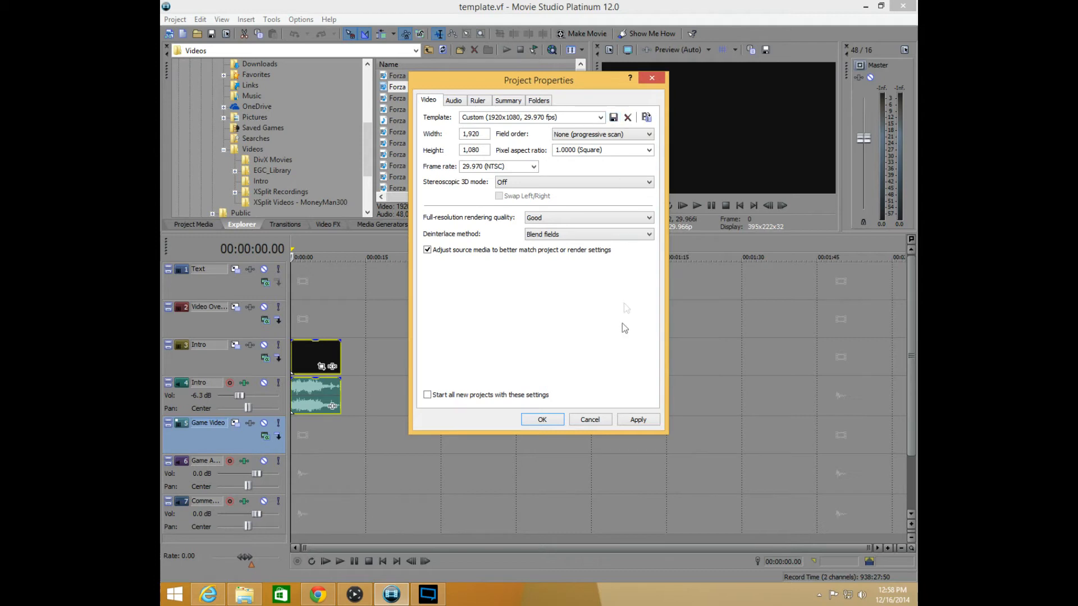
pyautogui.click(441, 395)
pyautogui.click(638, 420)
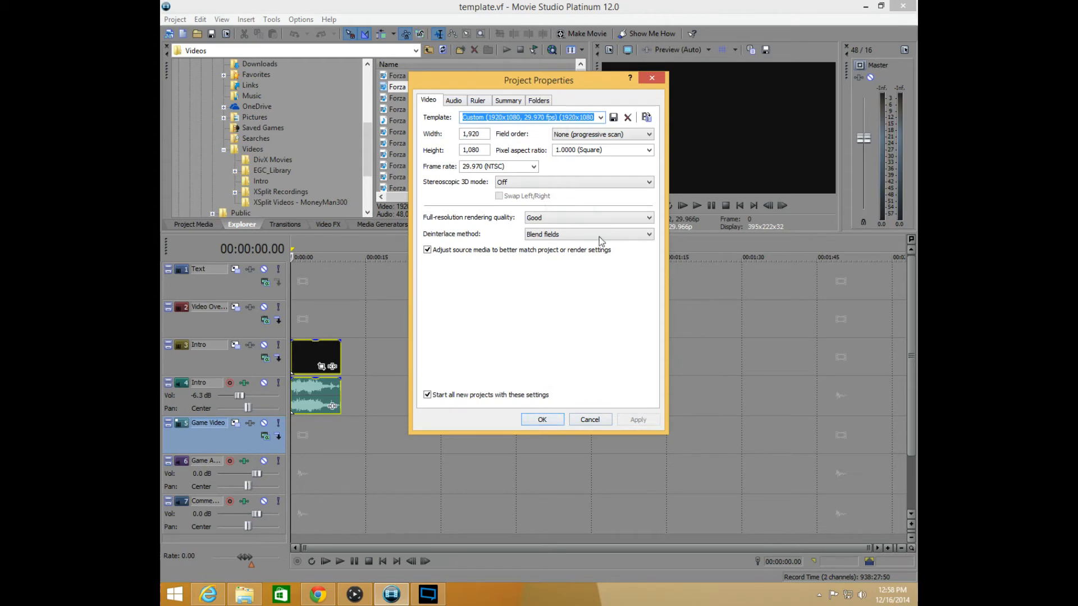
pyautogui.click(542, 419)
# Save the template project with its changed properties
pyautogui.click(174, 20)
pyautogui.moveTo(222, 19)
pyautogui.moveTo(174, 19)
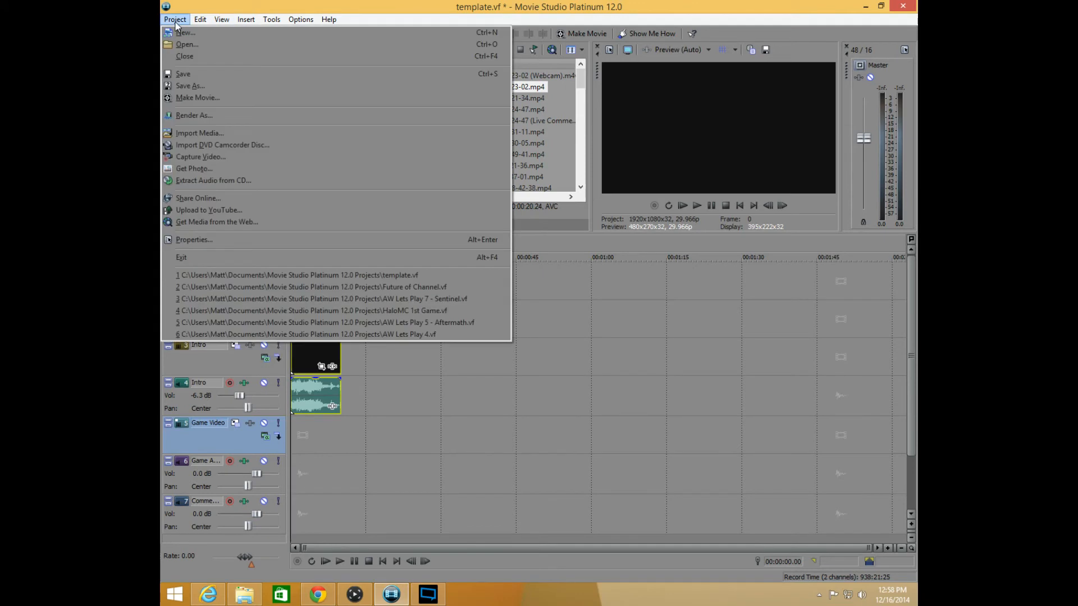
pyautogui.click(210, 78)
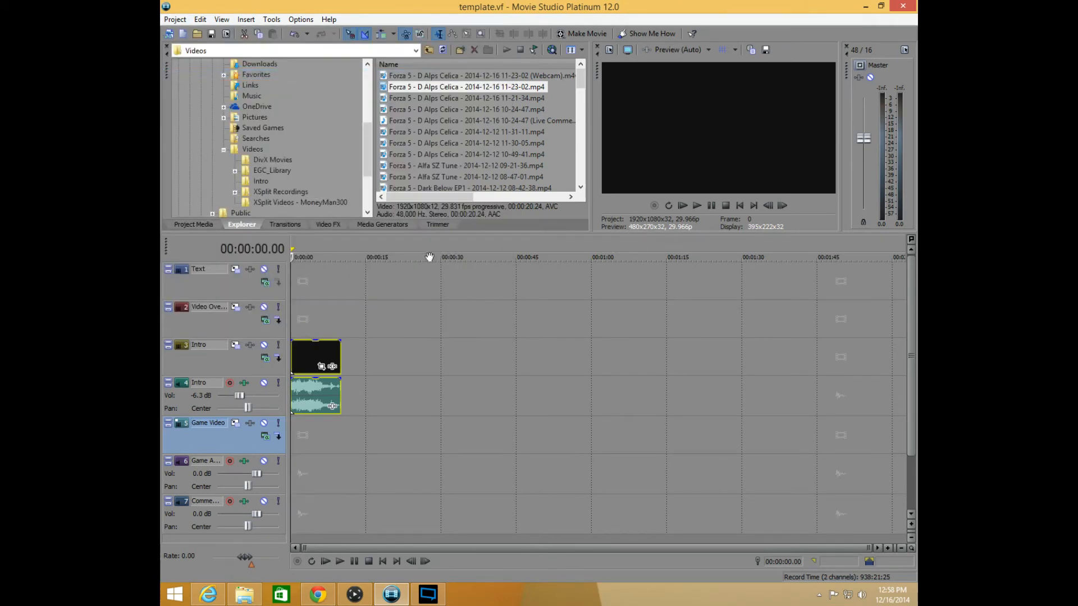
# Preview a frame of the intro clip, and place the cursor on the Game Video track at the intro's end, 00:00:10.01
pyautogui.click(321, 366)
pyautogui.click(690, 130)
pyautogui.click(312, 323)
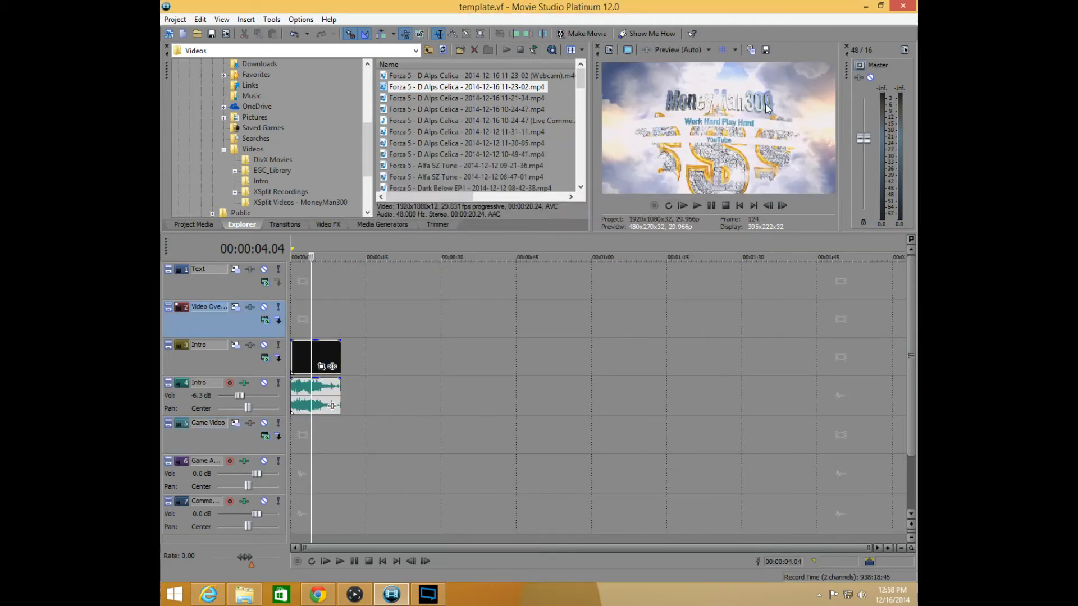
pyautogui.moveTo(312, 293); pyautogui.dragTo(256, 301)
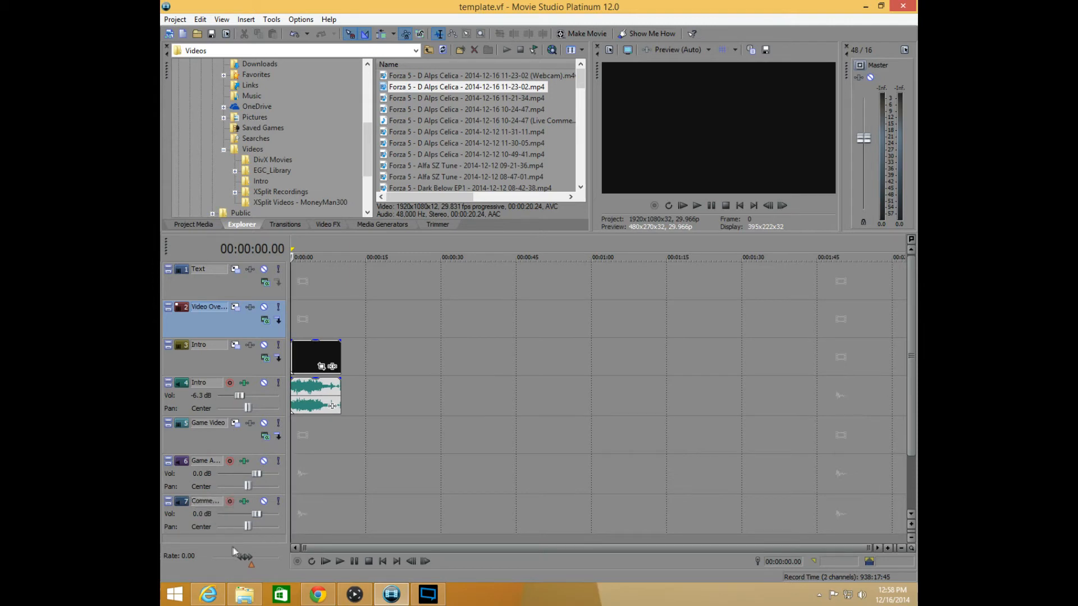
pyautogui.click(335, 468)
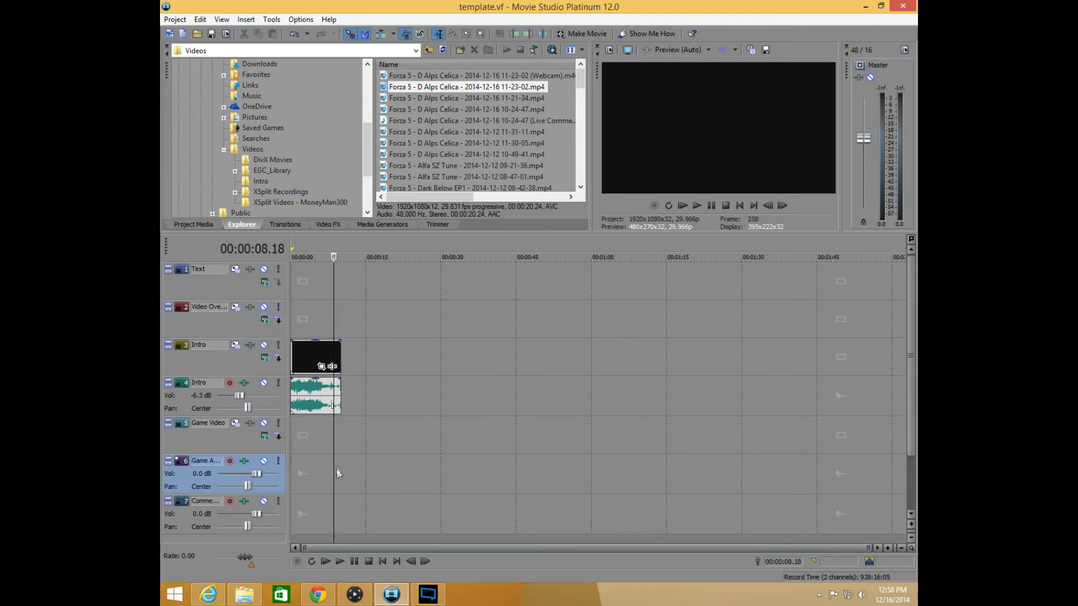
pyautogui.click(342, 442)
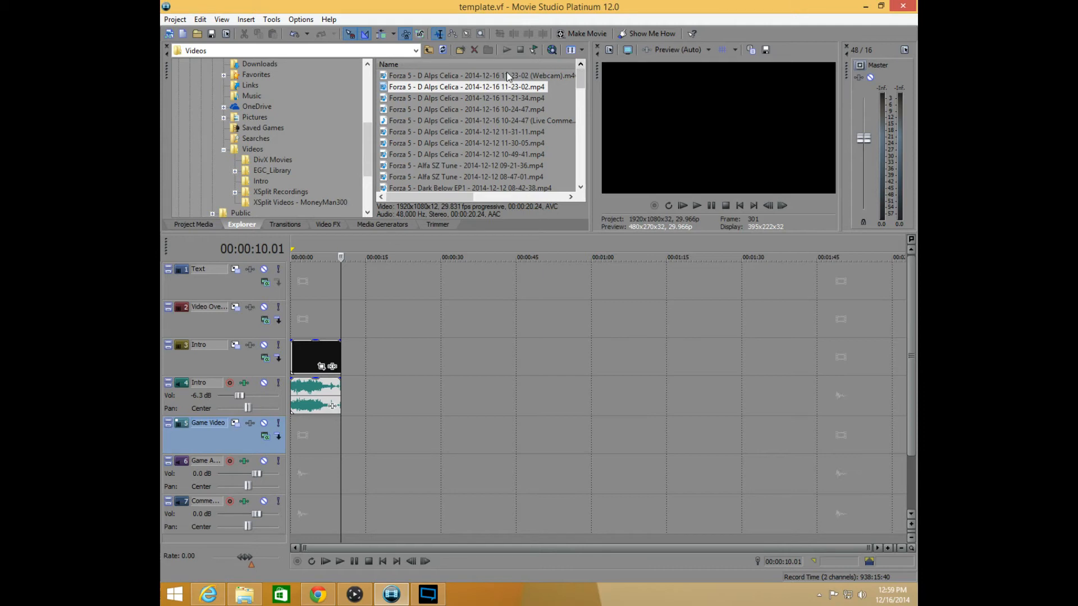
pyautogui.click(437, 99)
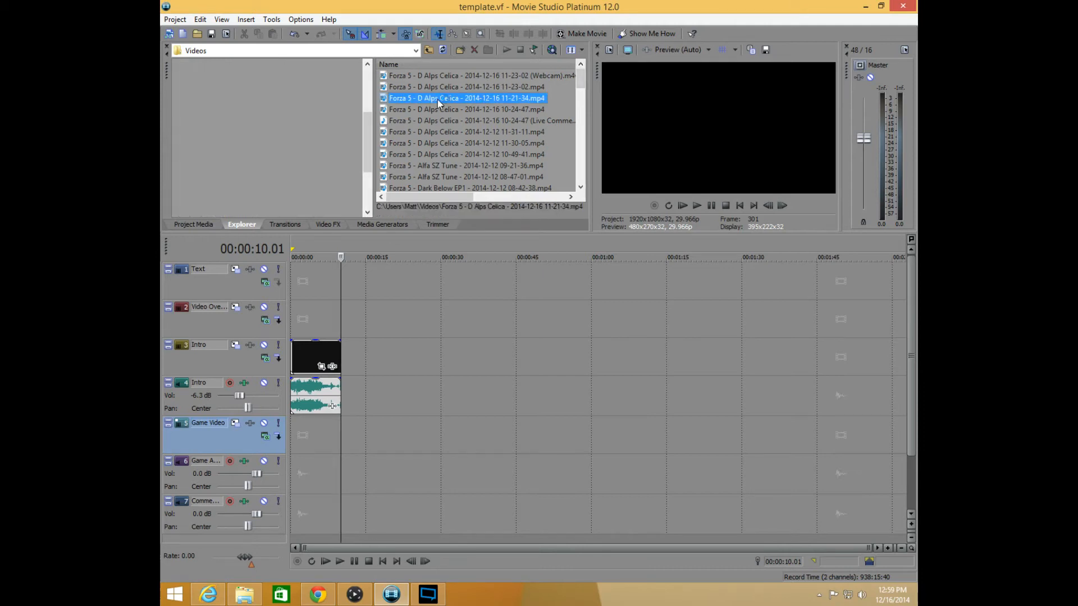
pyautogui.click(496, 76)
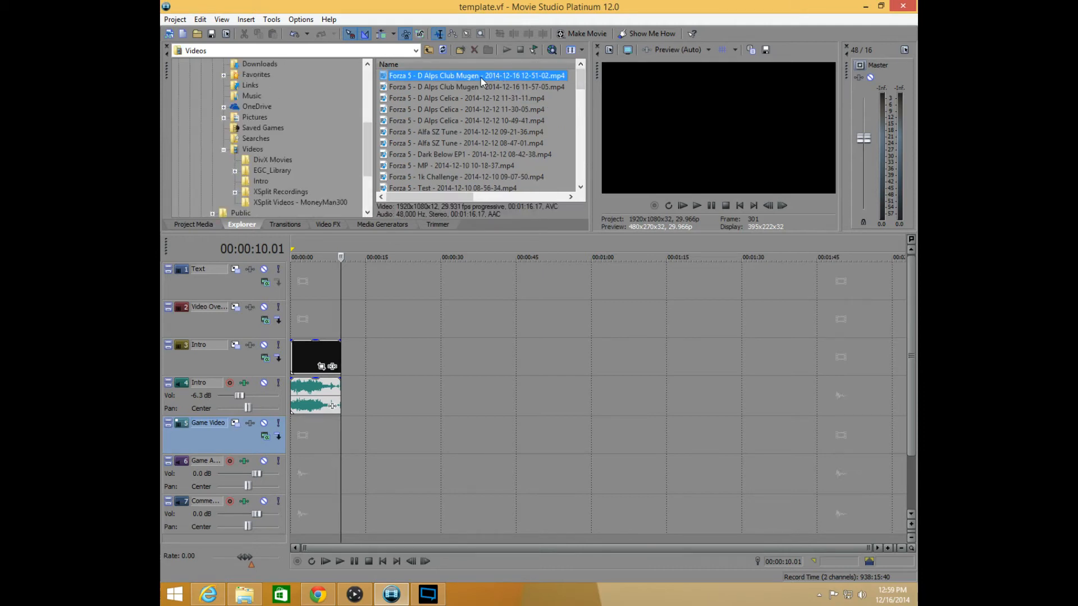
pyautogui.moveTo(449, 197); pyautogui.dragTo(541, 197)
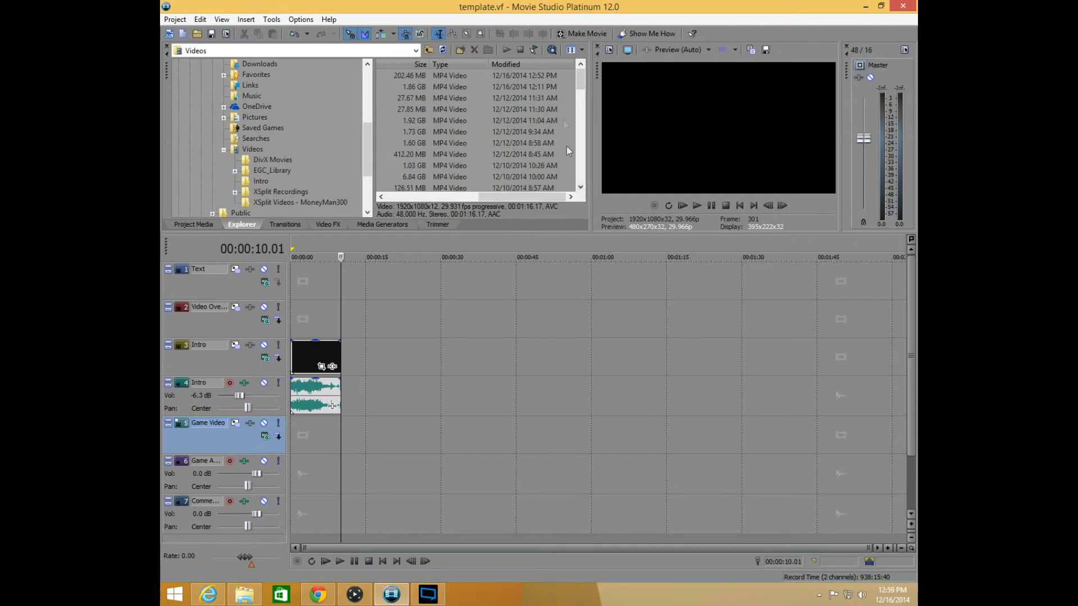
pyautogui.click(432, 198)
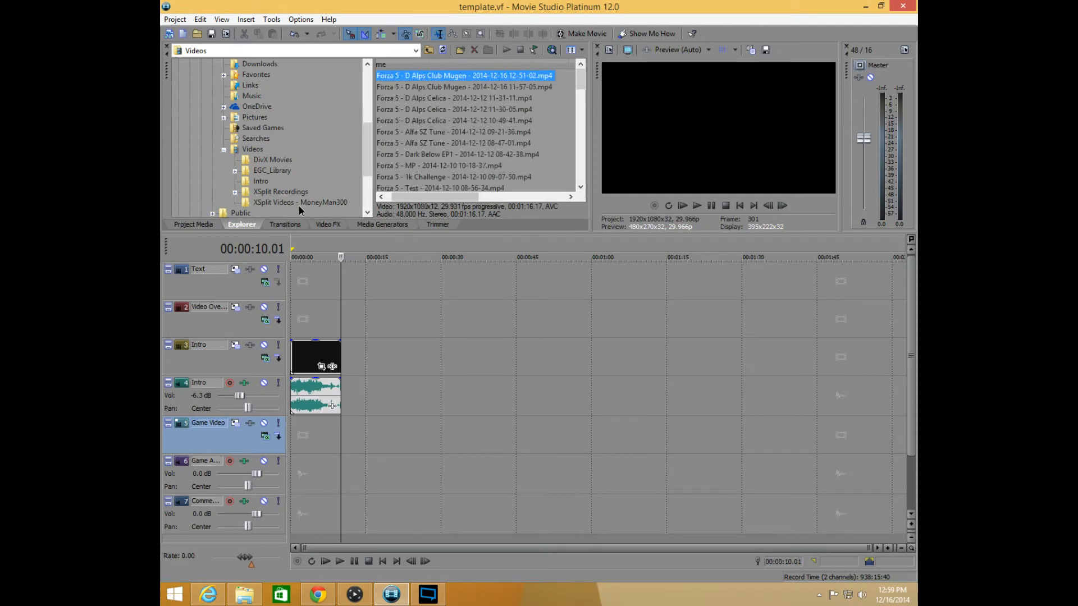
pyautogui.click(195, 224)
pyautogui.click(248, 225)
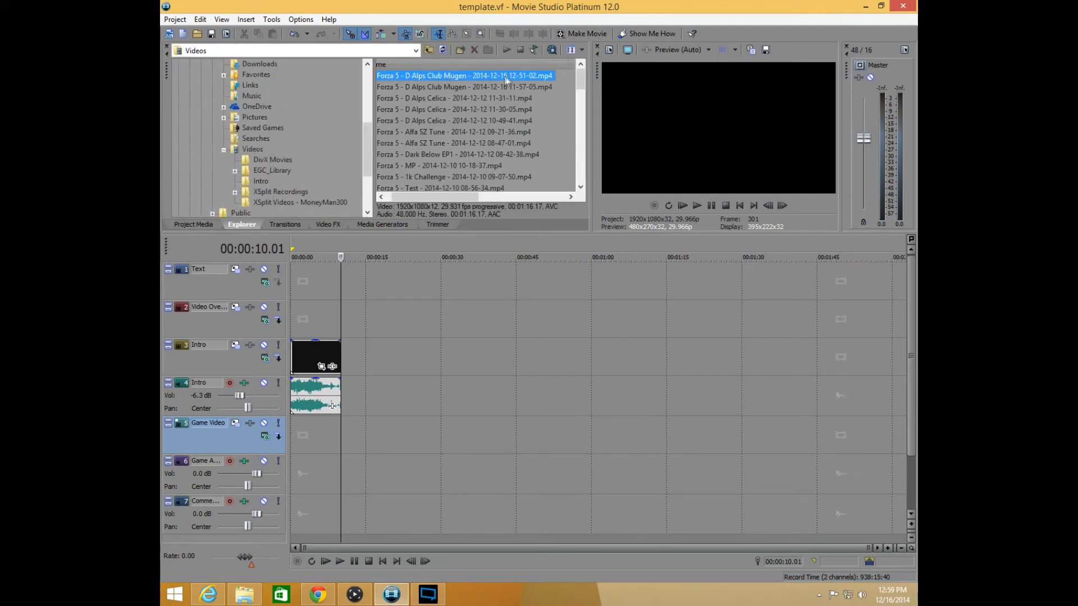
pyautogui.doubleClick(456, 75)
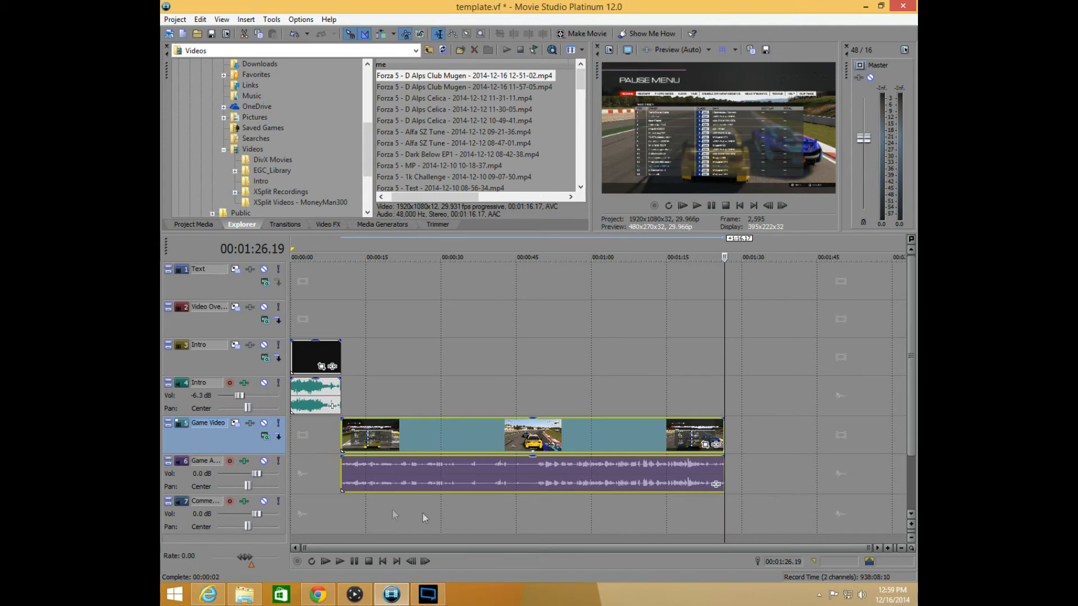
# Disable resampling for the game video event
pyautogui.click(467, 439)
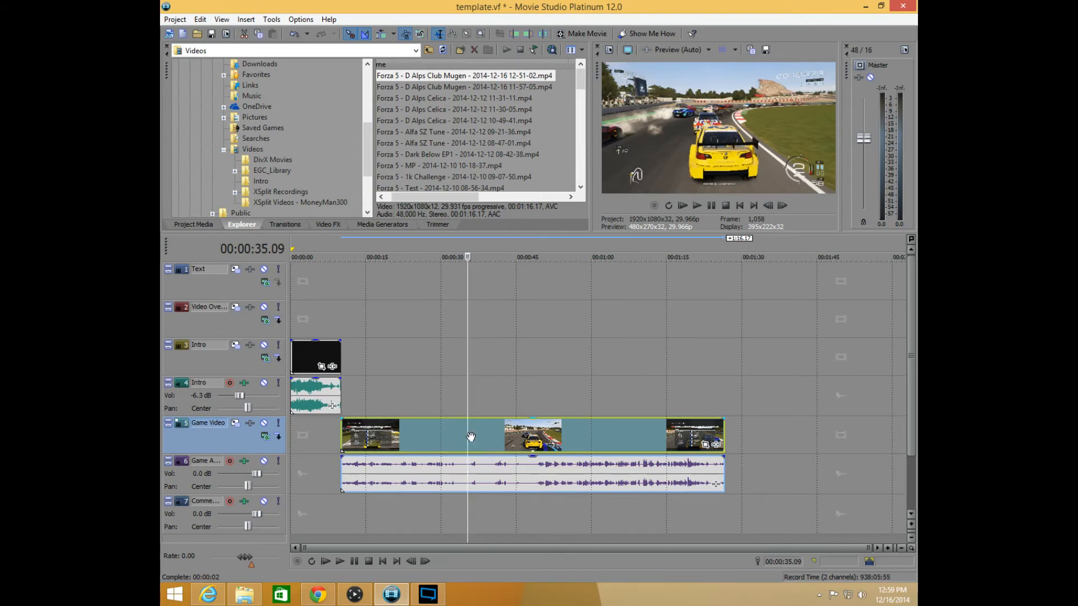
pyautogui.rightClick(471, 437)
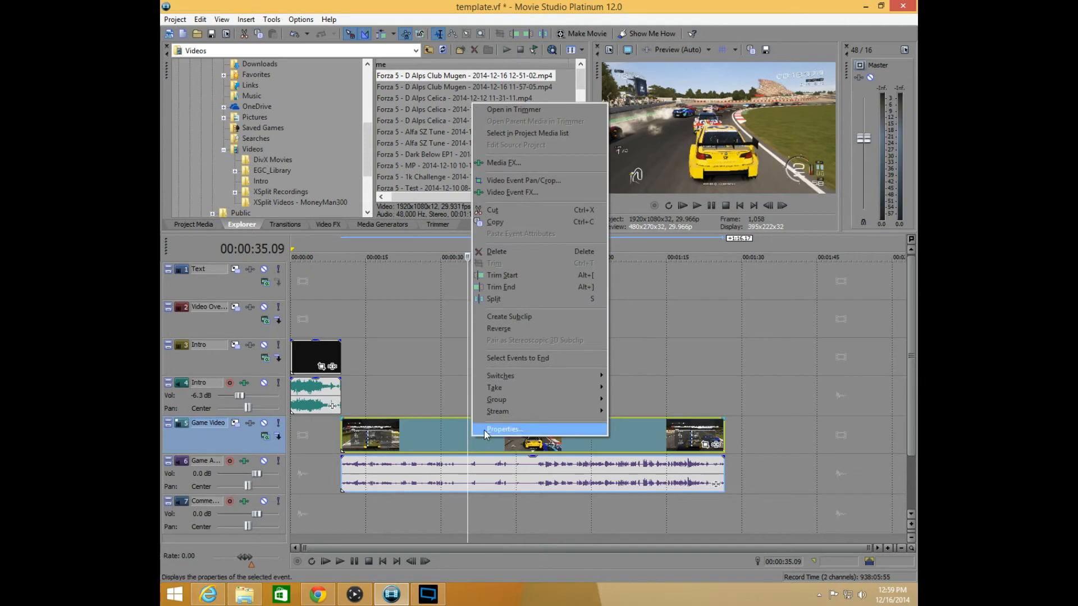
pyautogui.rightClick(428, 439)
pyautogui.moveTo(472, 377)
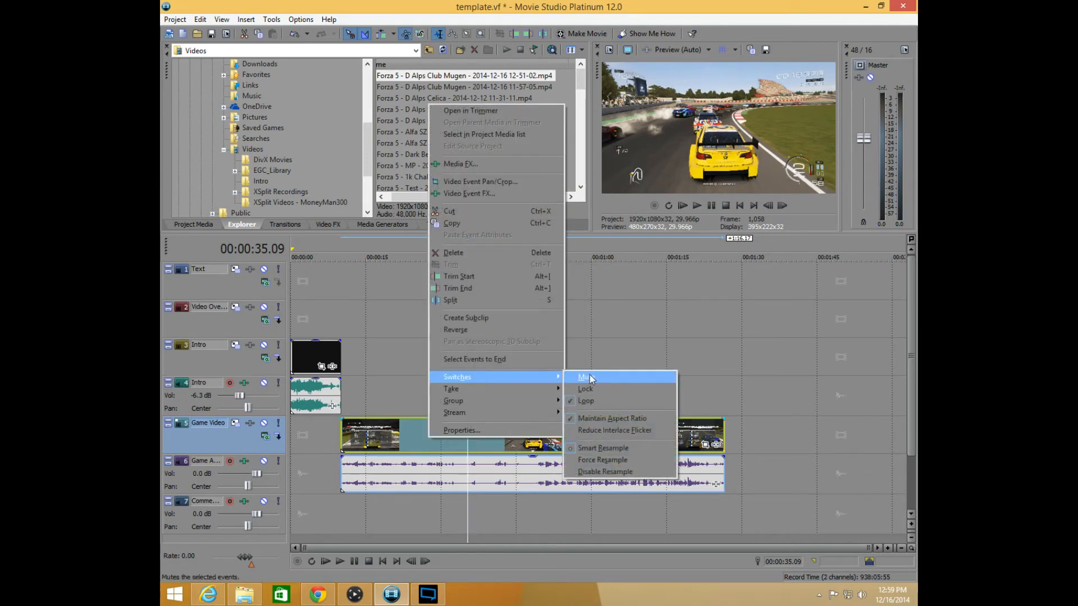
pyautogui.click(604, 472)
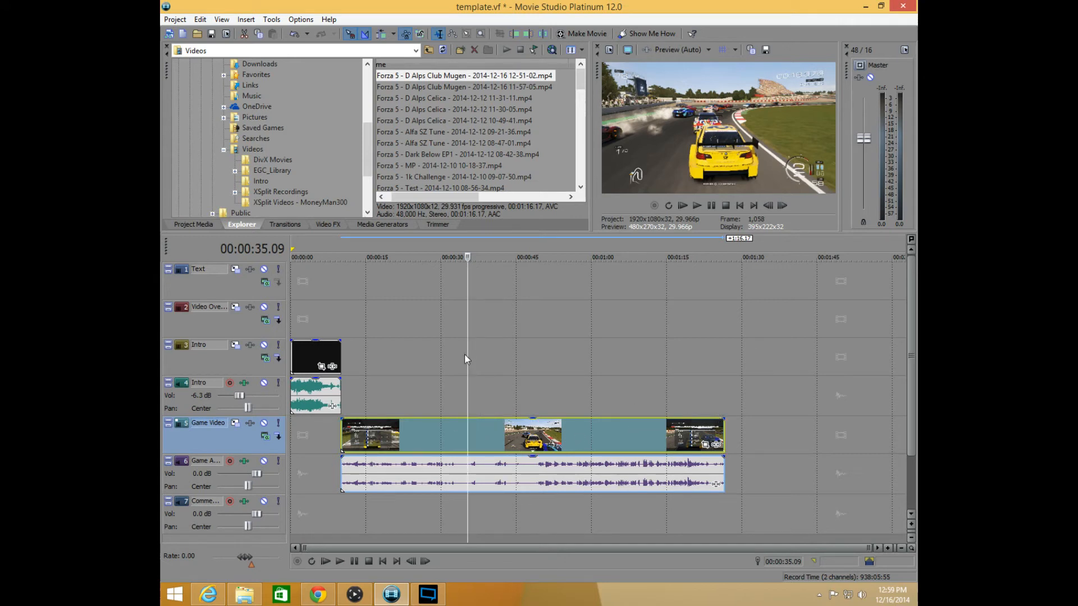
# Give the game video event a fade-in of about 2 seconds and a short fade-out, and try trimming its audio's ends
pyautogui.moveTo(468, 360); pyautogui.dragTo(341, 365)
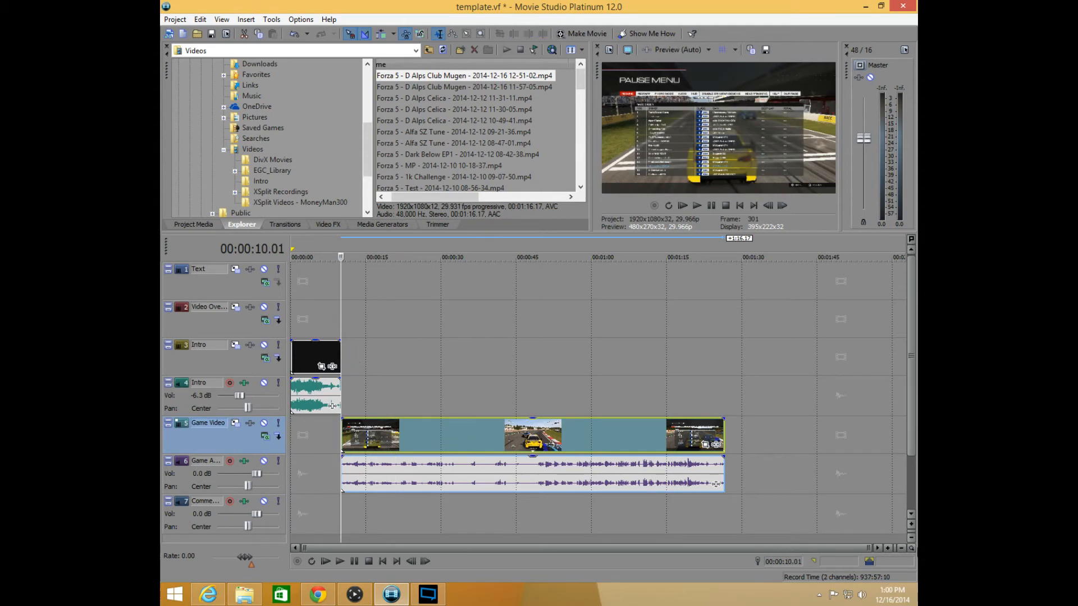
pyautogui.click(888, 548)
pyautogui.click(888, 548)
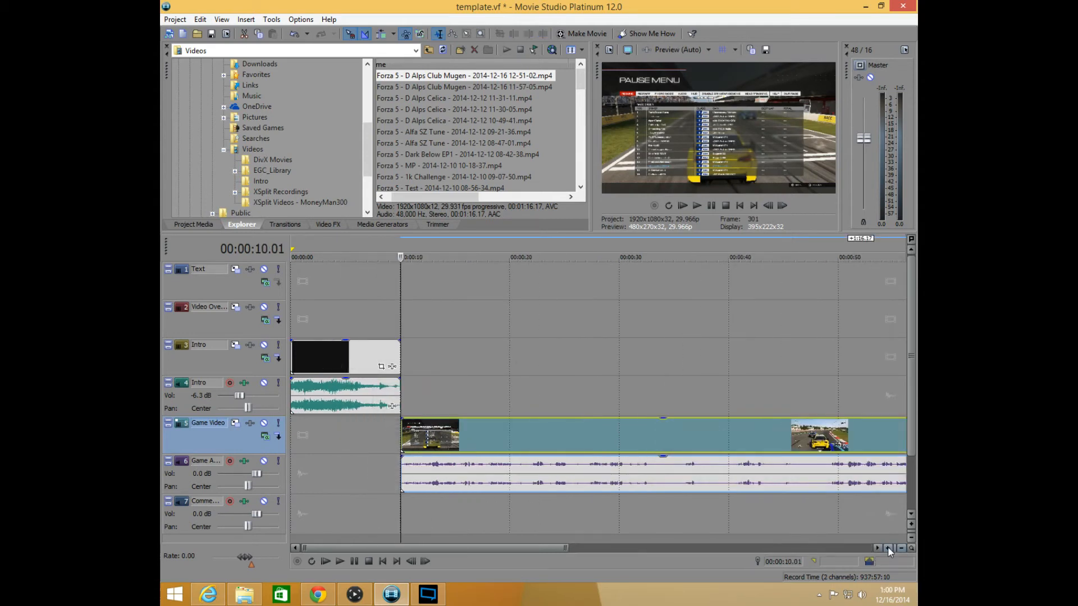
pyautogui.click(887, 548)
pyautogui.click(901, 548)
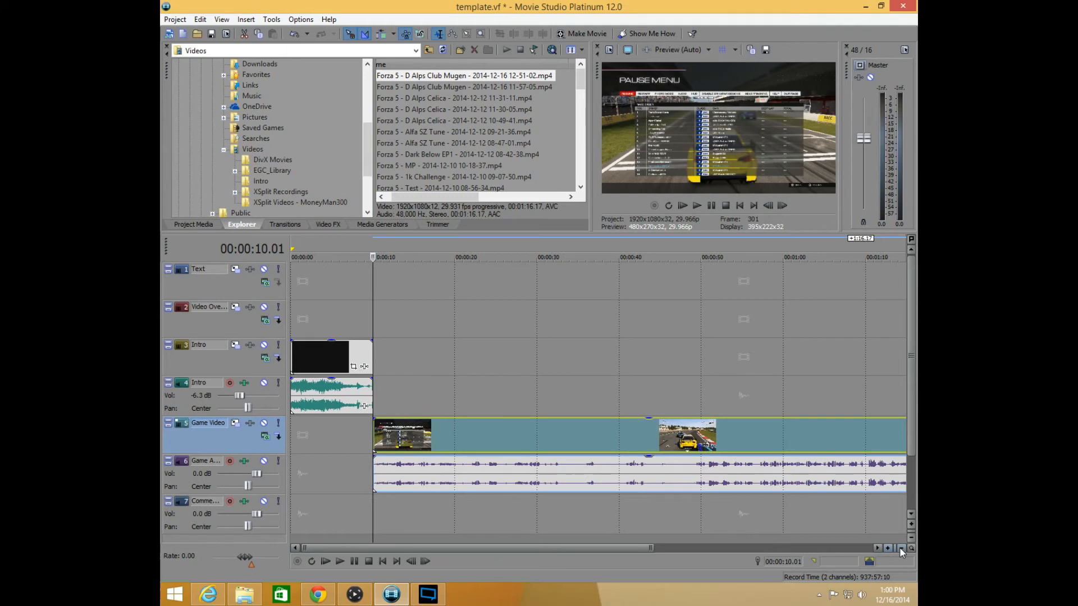
pyautogui.click(900, 549)
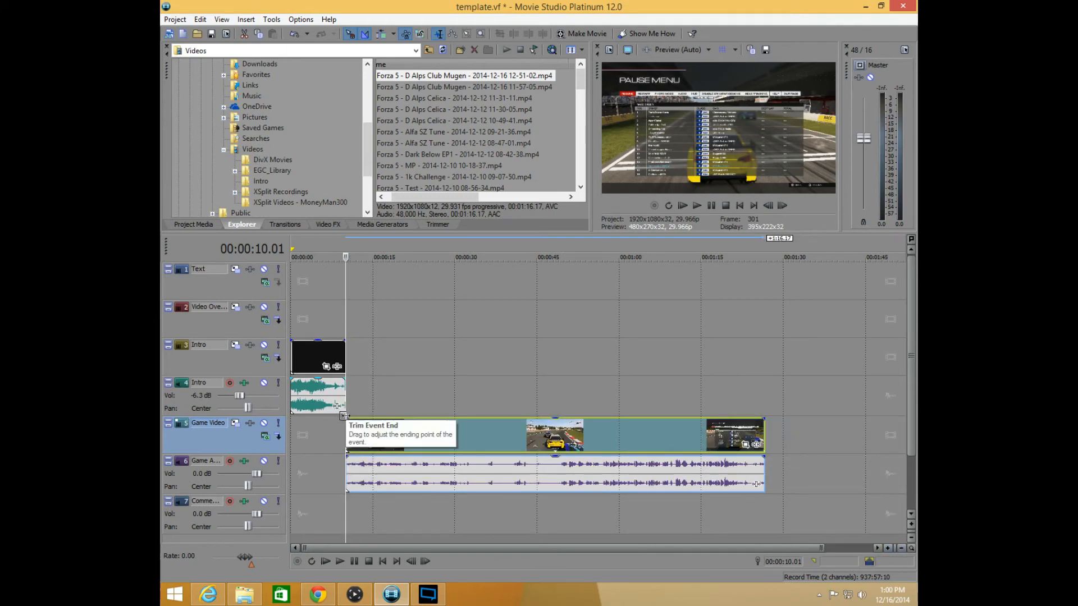
pyautogui.moveTo(347, 419); pyautogui.dragTo(356, 419)
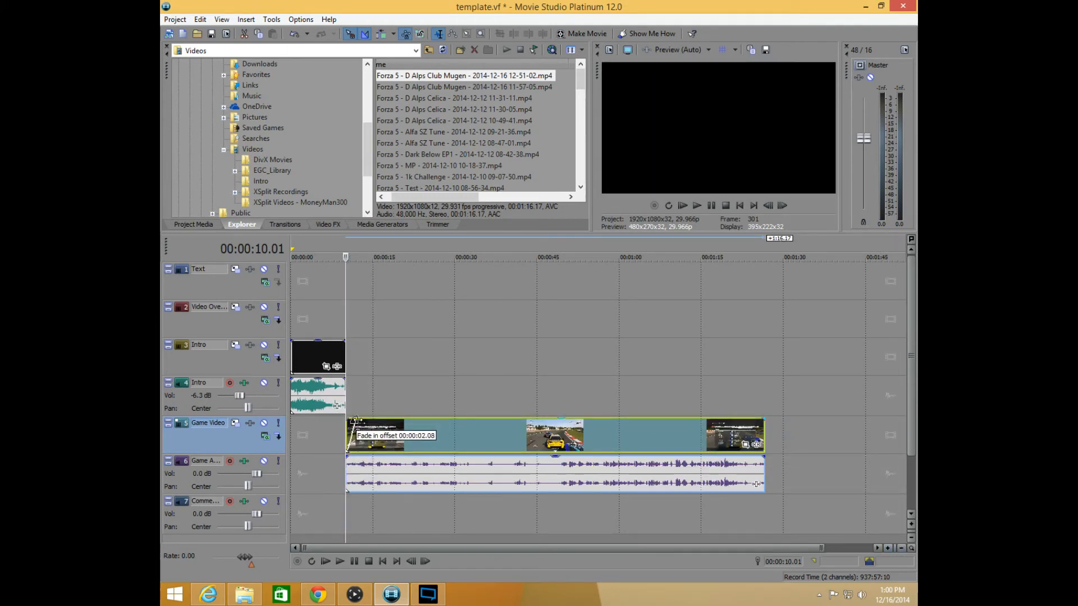
pyautogui.moveTo(766, 419); pyautogui.dragTo(753, 420)
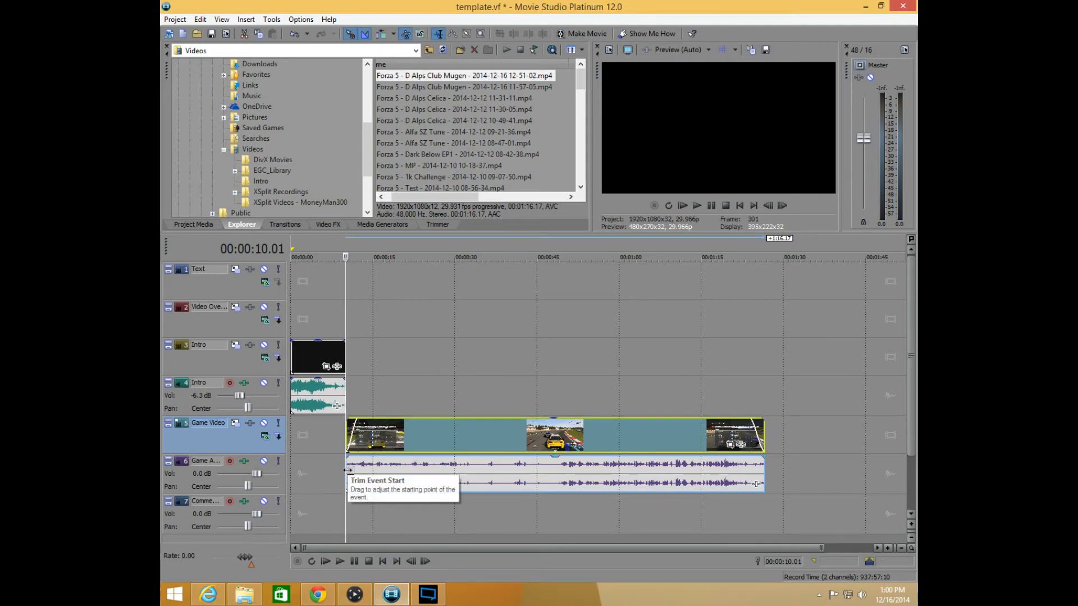
pyautogui.moveTo(349, 470)
pyautogui.mouseDown()
pyautogui.moveTo(358, 470)
pyautogui.moveTo(337, 470)
pyautogui.moveTo(347, 470)
pyautogui.mouseUp()
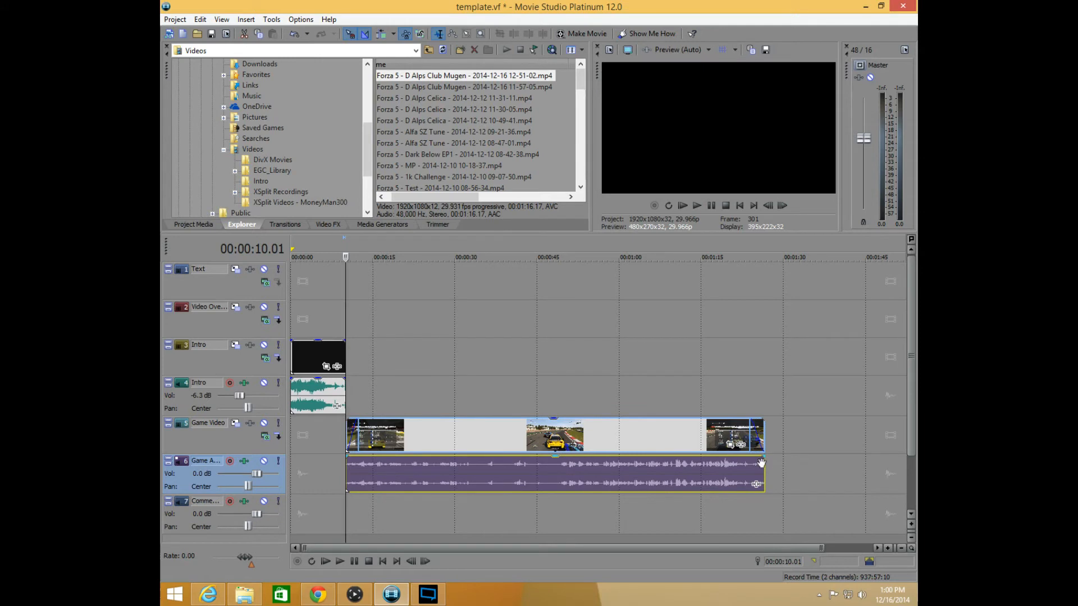
pyautogui.moveTo(764, 463)
pyautogui.mouseDown()
pyautogui.moveTo(749, 464)
pyautogui.moveTo(764, 464)
pyautogui.mouseUp()
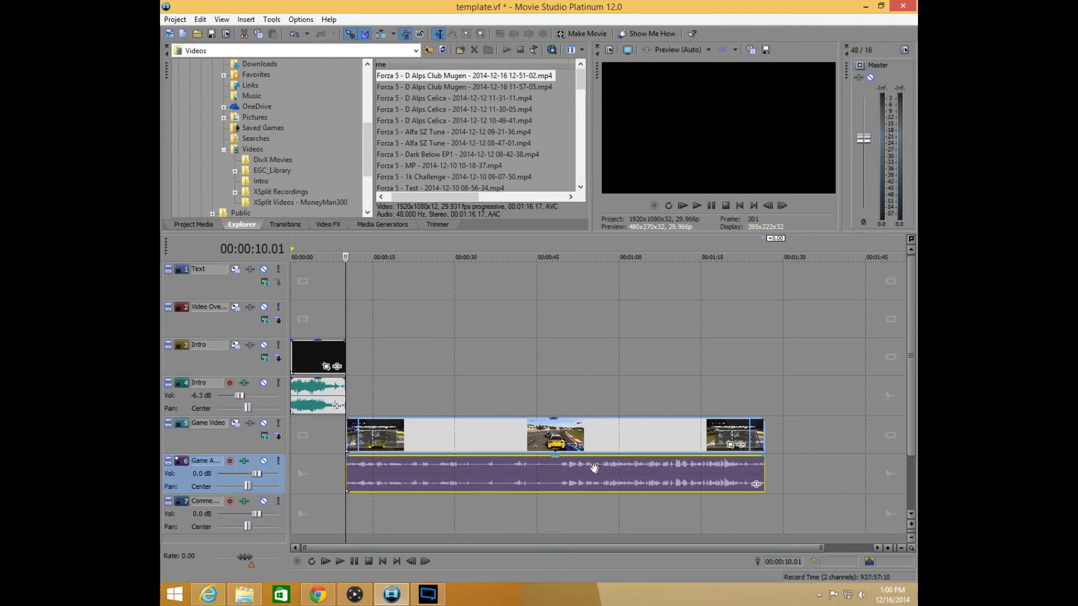
# Split the game video and its audio at 00:00:45.19
pyautogui.rightClick(509, 434)
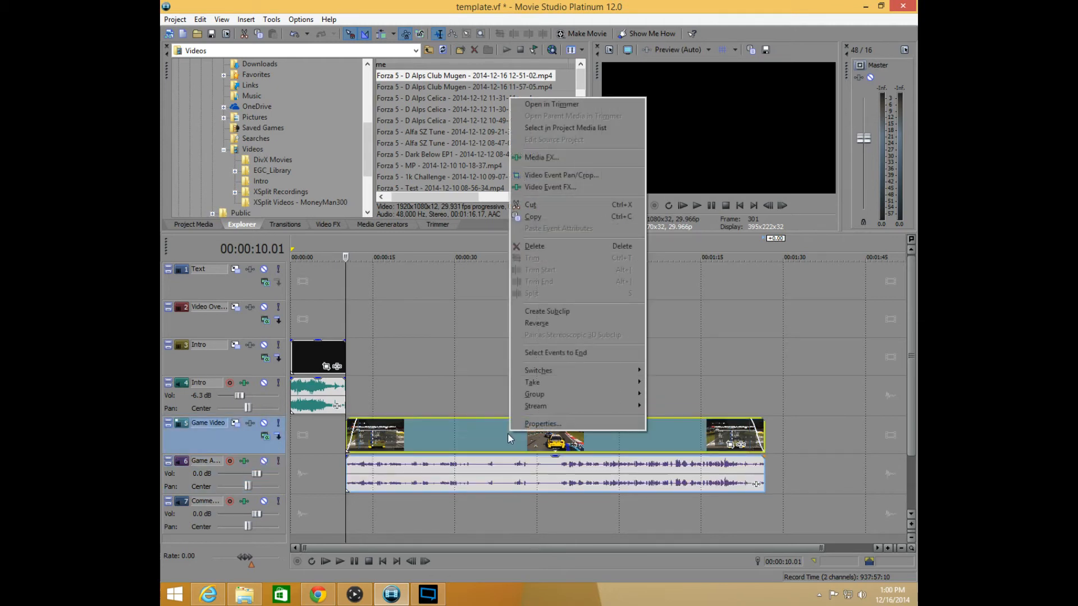
pyautogui.click(615, 446)
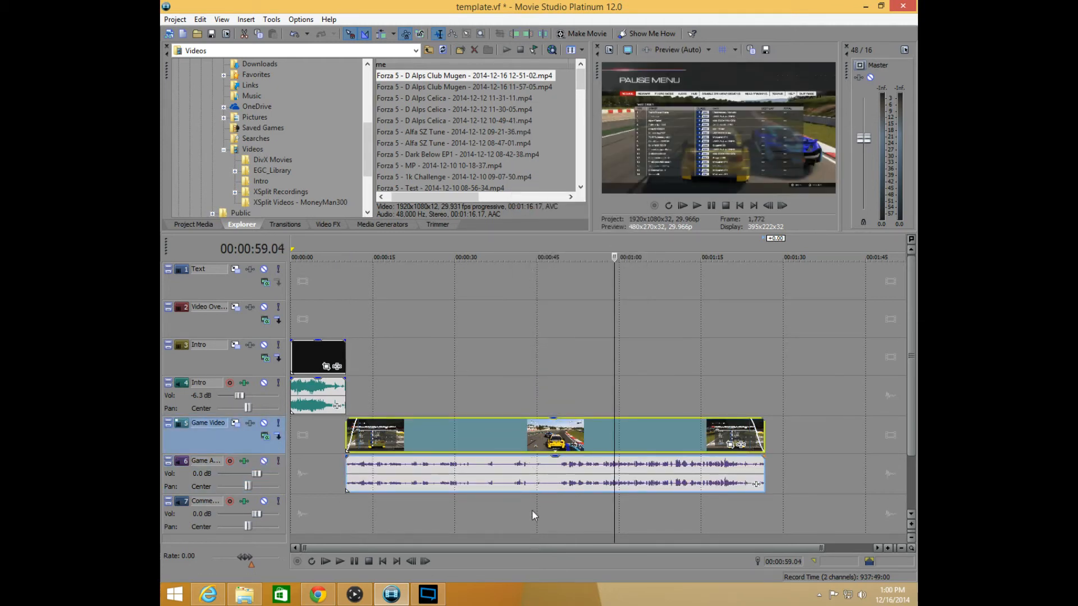
pyautogui.click(541, 486)
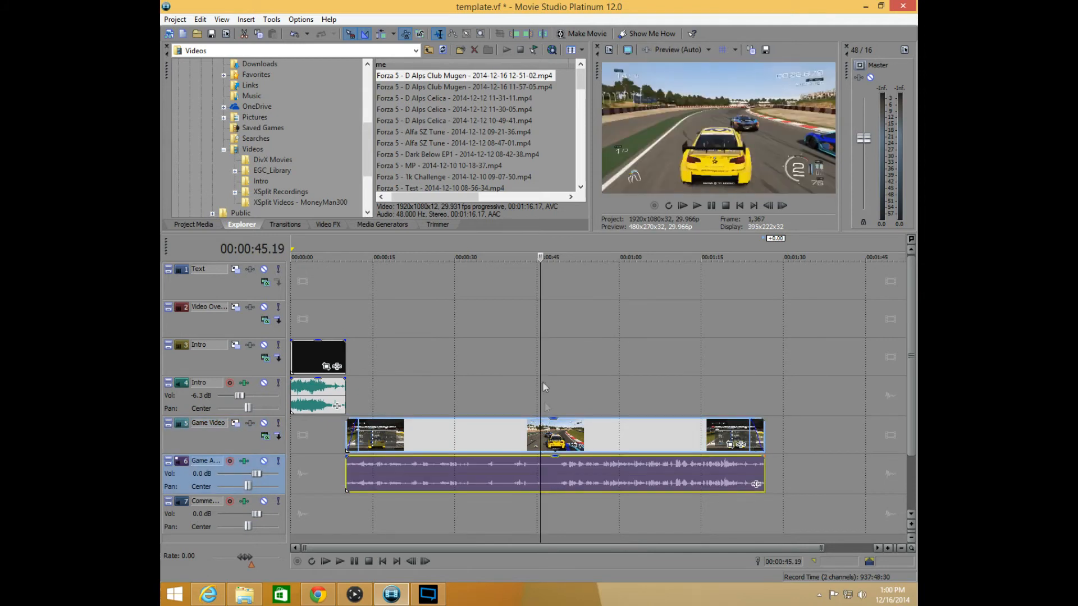
pyautogui.rightClick(560, 380)
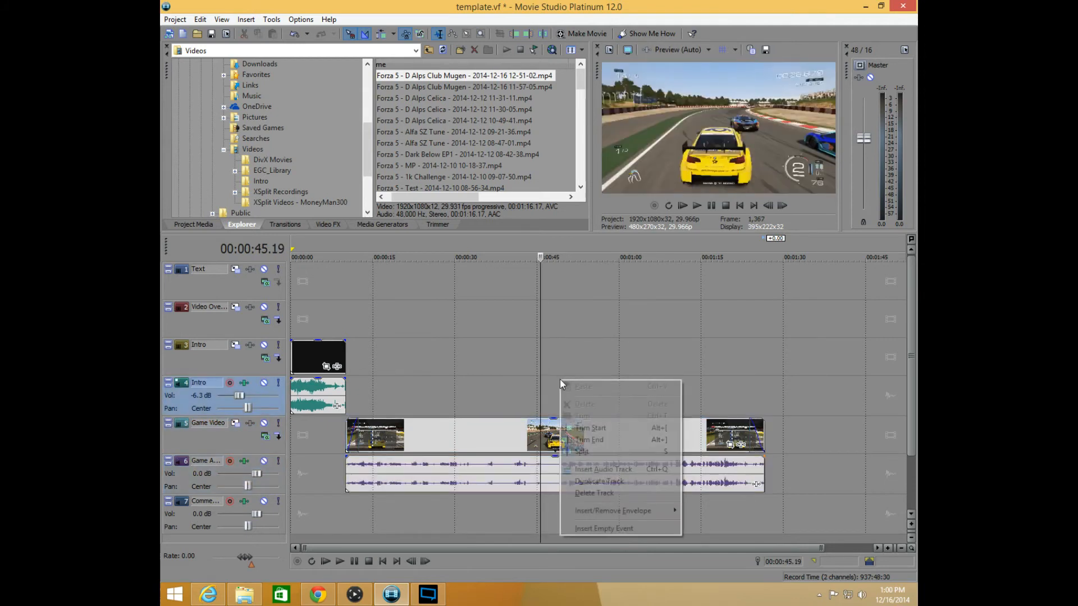
pyautogui.click(605, 456)
# Split the game video and its audio at 00:00:49.26, and select the audio of the short segment between the two splits
pyautogui.click(563, 517)
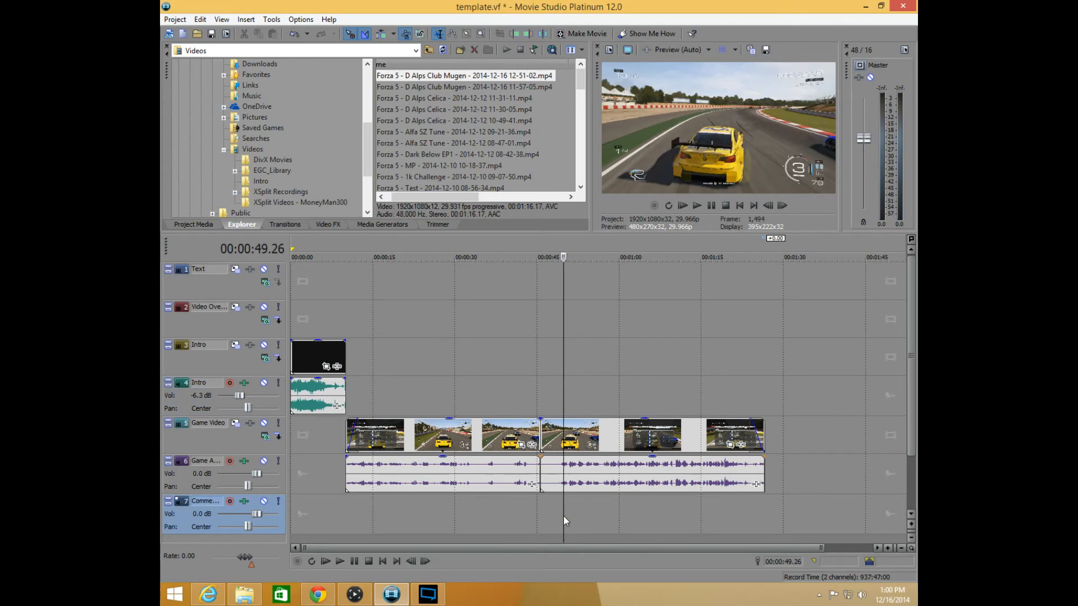
pyautogui.rightClick(571, 392)
pyautogui.click(604, 463)
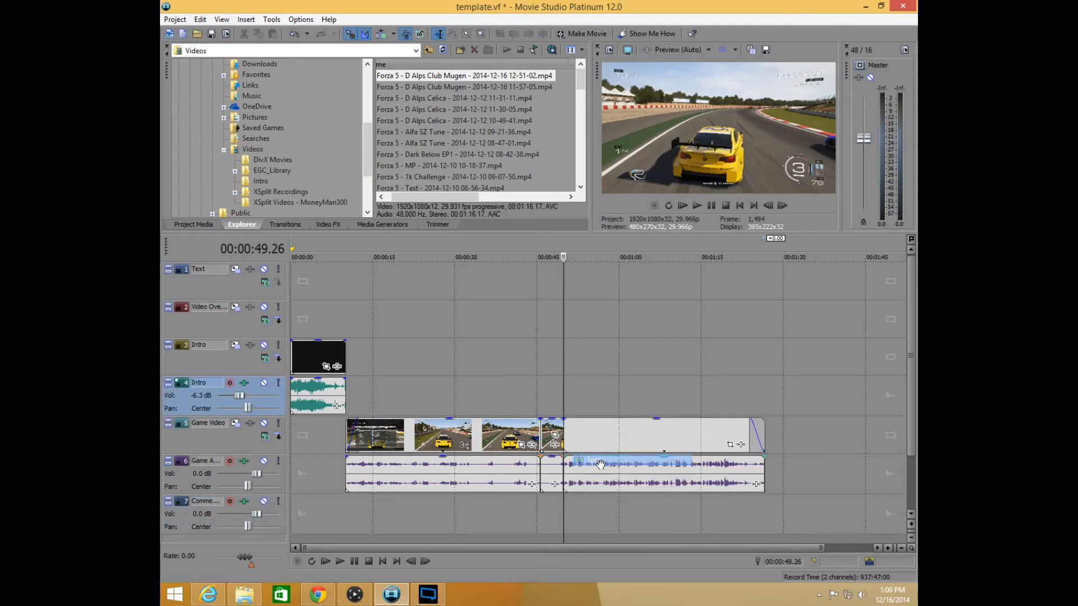
pyautogui.click(551, 472)
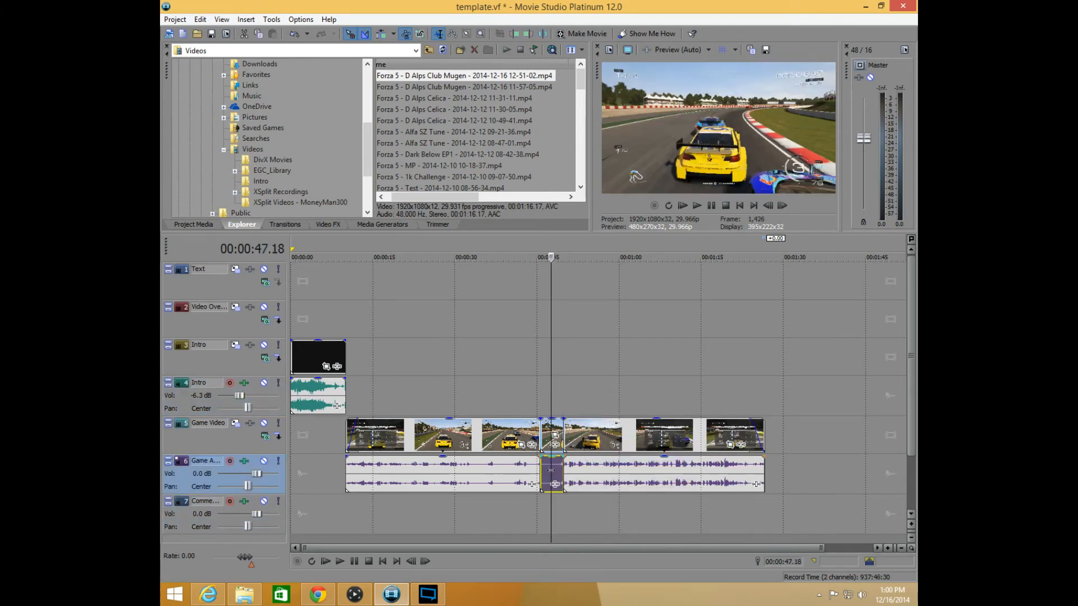
# Delete the short game segment between the two splits and move the following game clip against the first one
pyautogui.press('Delete')
pyautogui.moveTo(592, 444)
pyautogui.mouseDown()
pyautogui.moveTo(569, 444)
pyautogui.moveTo(585, 437)
pyautogui.mouseUp()
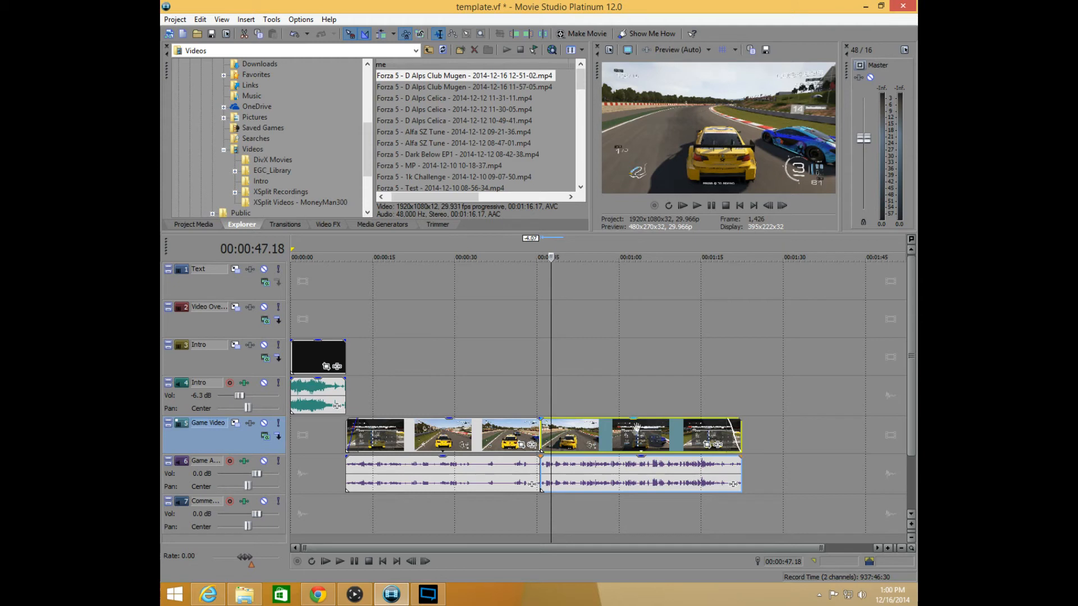
# Look through the available transitions and video effects
pyautogui.click(287, 225)
pyautogui.click(328, 224)
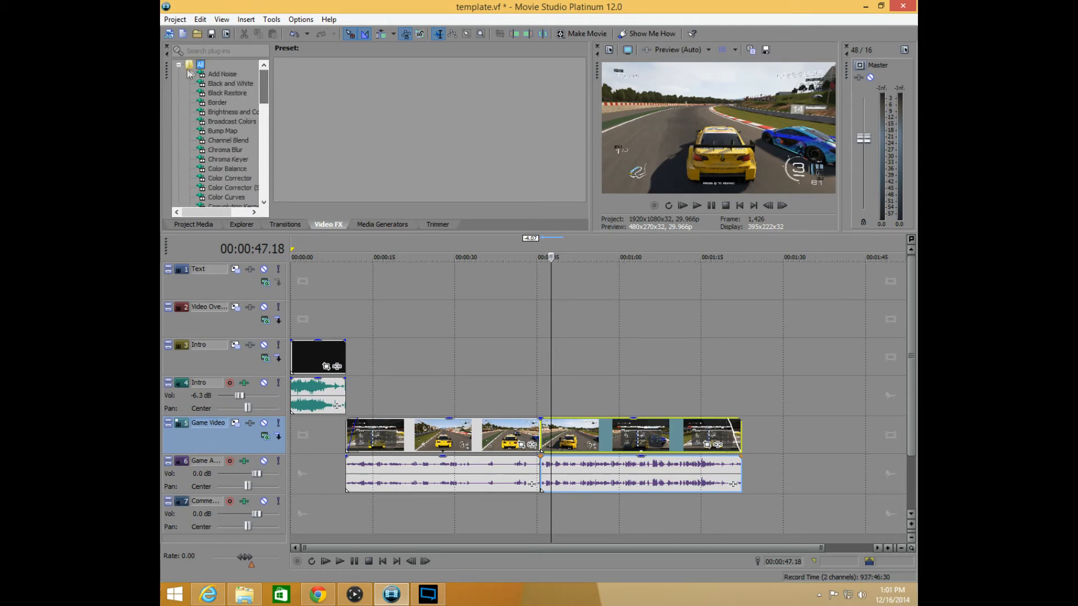
pyautogui.click(506, 379)
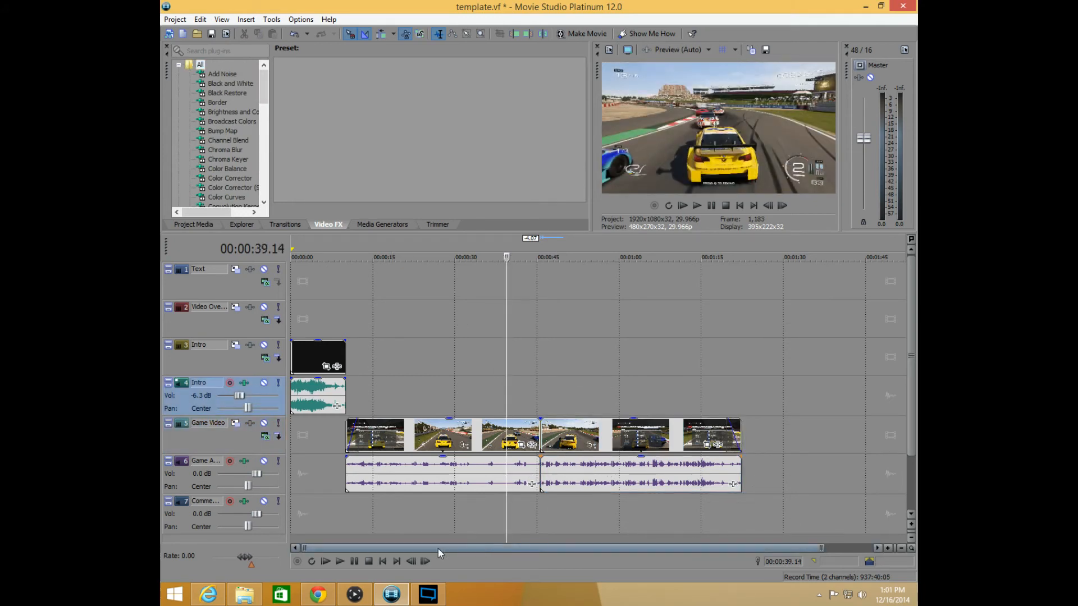
# Play the timeline from 00:00:08.10 across the change from the intro to the game video, and pause at 00:00:13.04
pyautogui.click(344, 517)
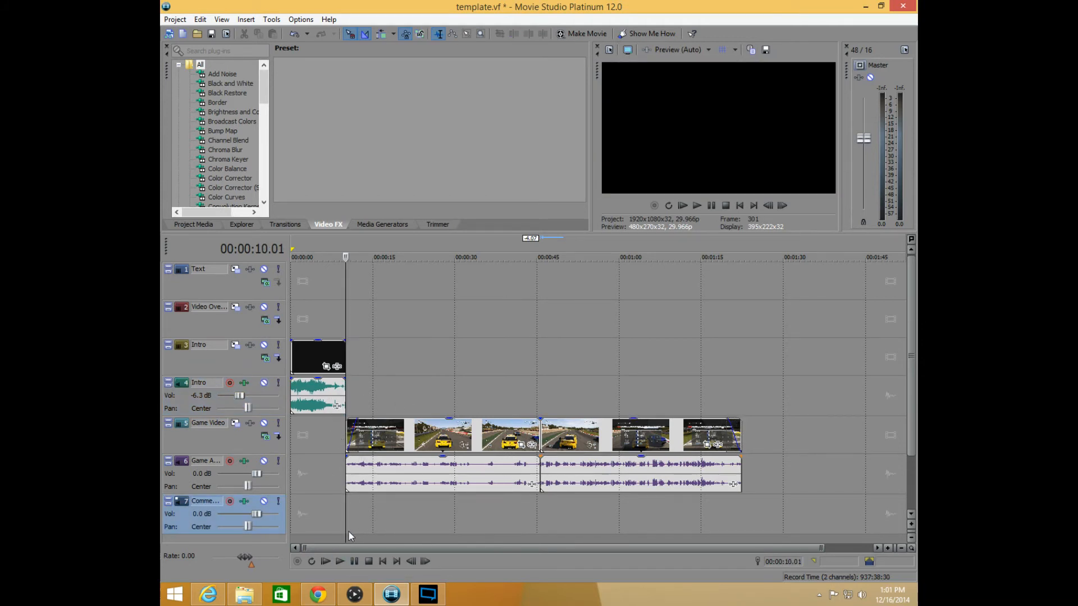
pyautogui.moveTo(345, 527); pyautogui.dragTo(335, 529)
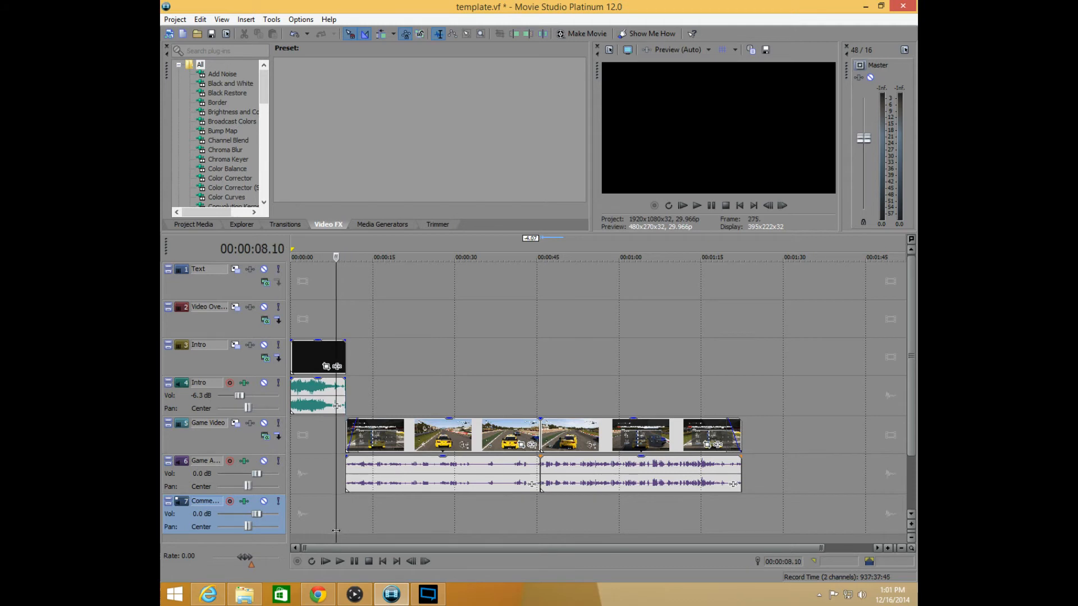
pyautogui.press('space')
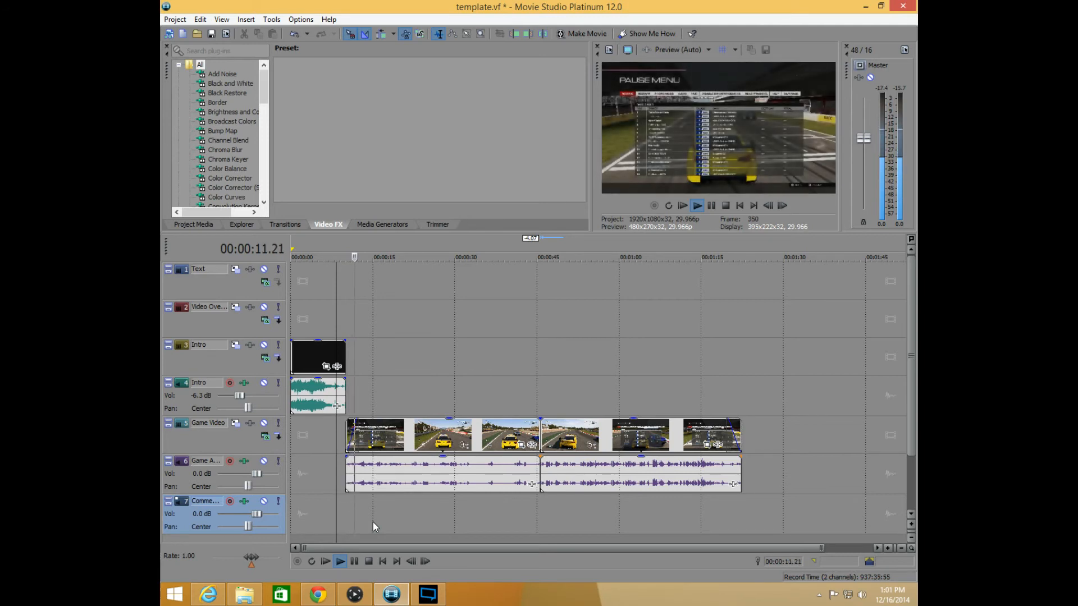
pyautogui.click(355, 562)
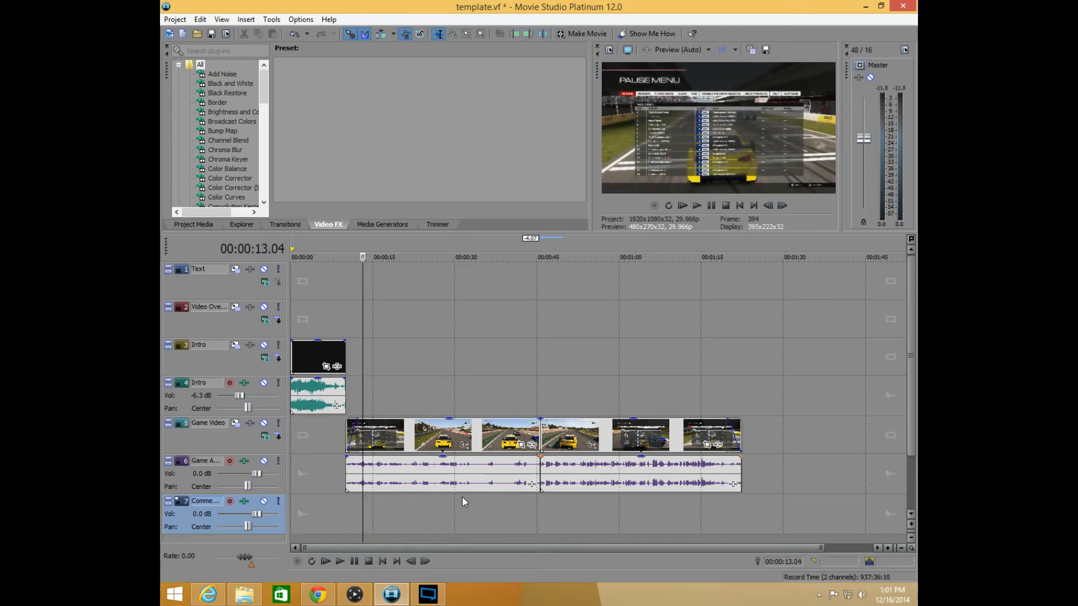
# Return to the start of the timeline and save the project under the new name test
pyautogui.click(317, 510)
pyautogui.hotkey('ctrl', 'Home')
pyautogui.click(174, 20)
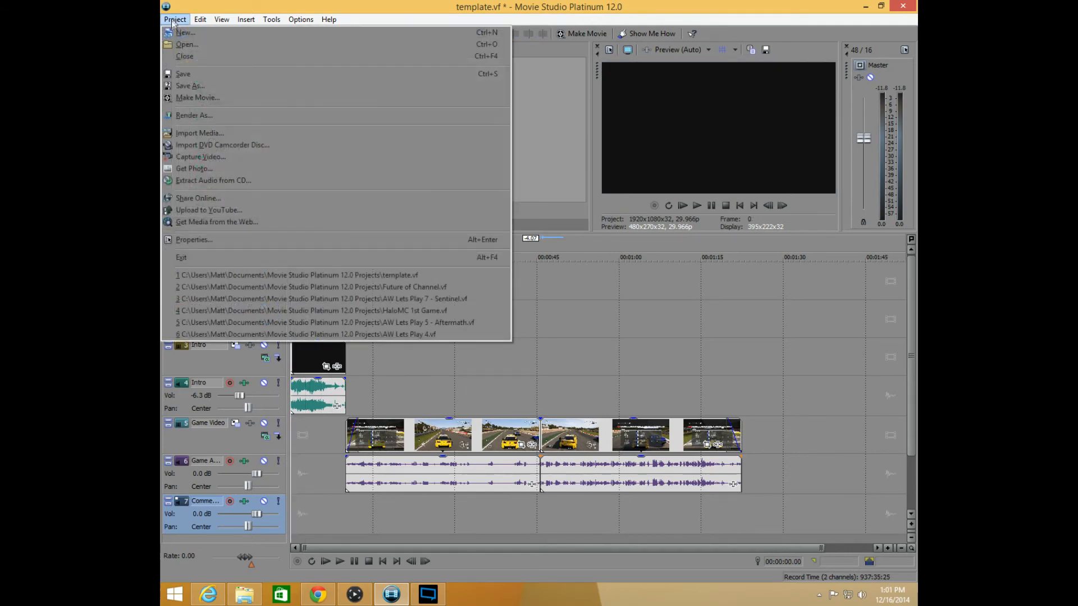
pyautogui.click(190, 85)
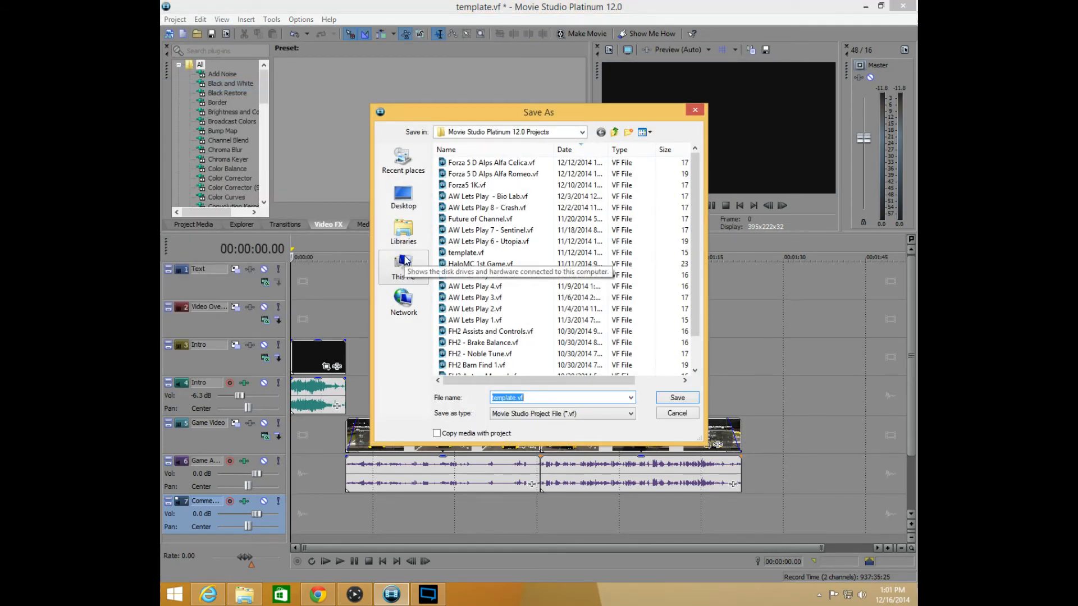
pyautogui.write('test')
pyautogui.click(676, 399)
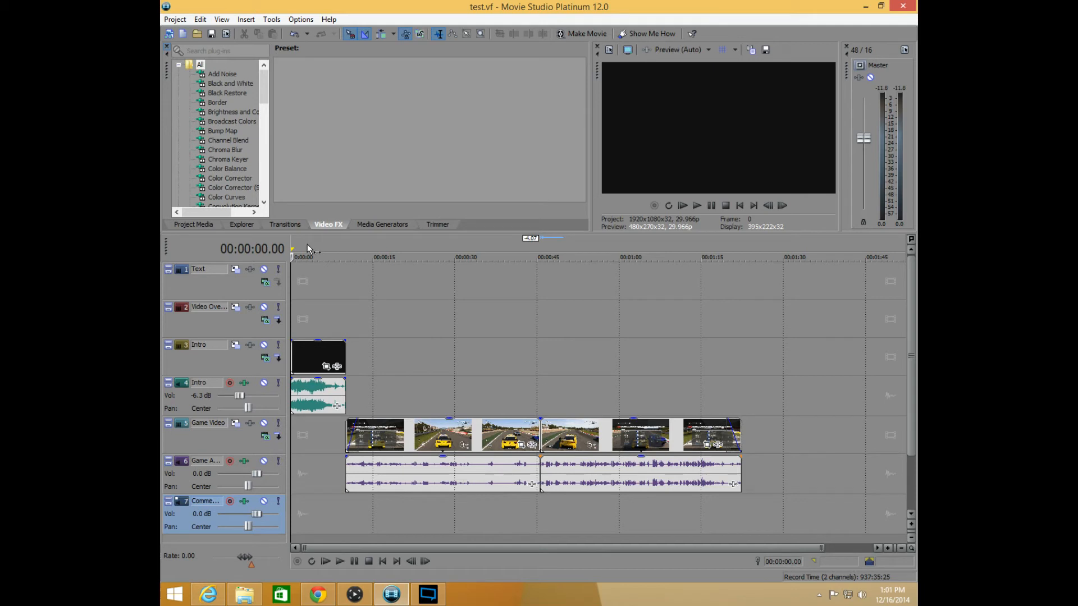
# Mark a loop region from 00:00:00.00 to the end of the game video at 00:01:22.12, and open the Render As settings
pyautogui.moveTo(292, 242); pyautogui.dragTo(742, 239)
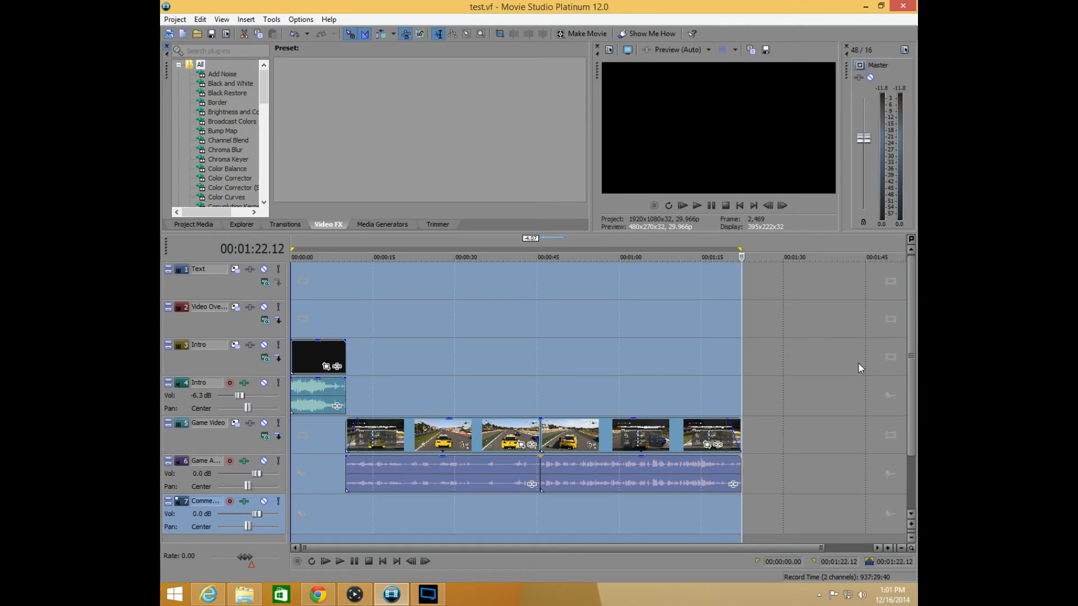
pyautogui.click(175, 19)
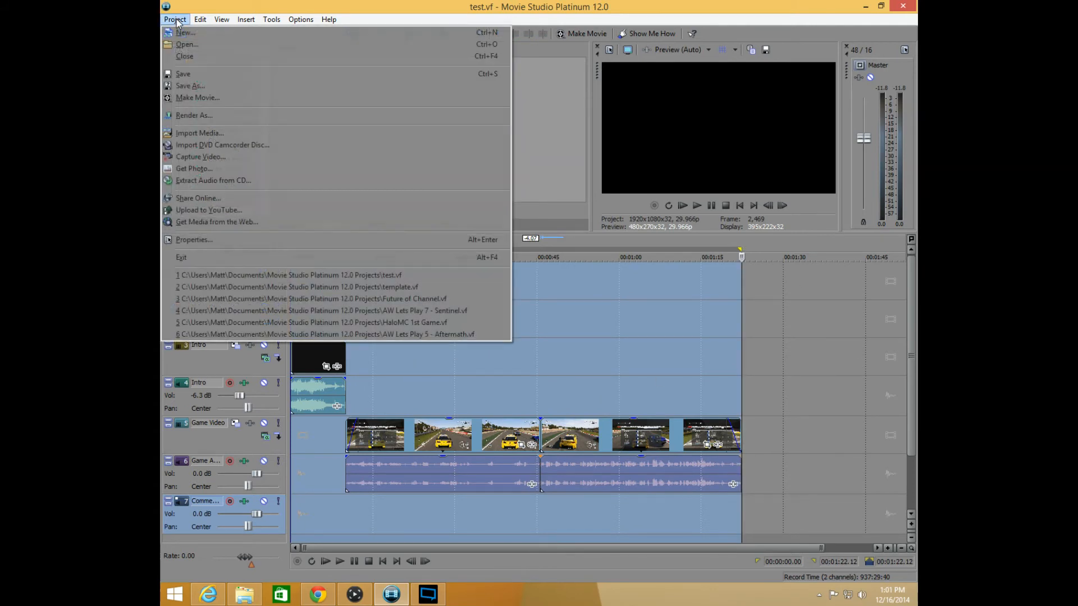
pyautogui.click(194, 116)
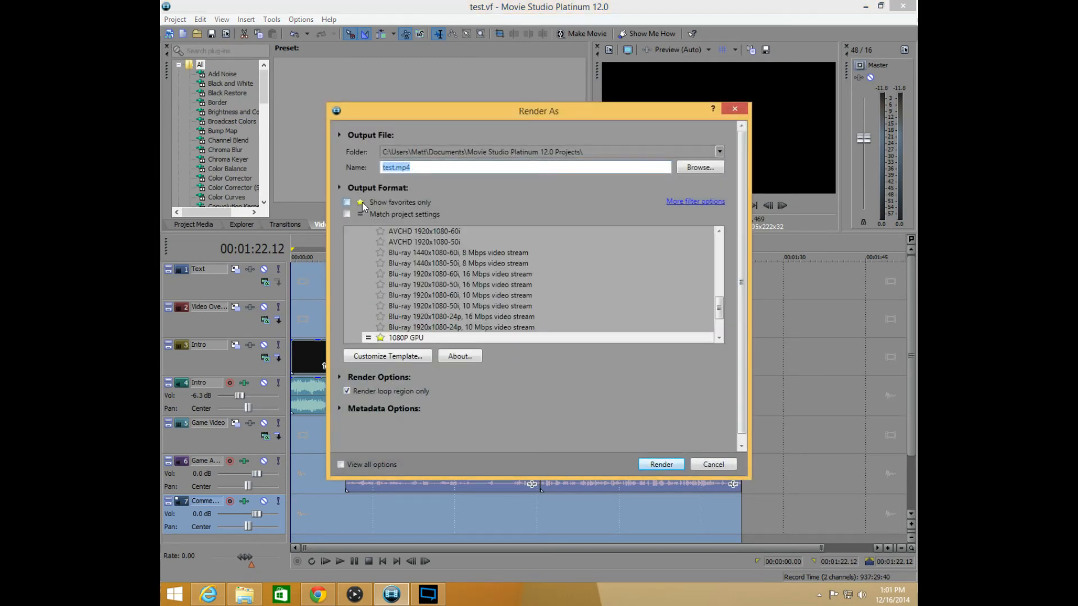
# Limit the output formats to favorites and select the Internet HD 1080p OpenCL template under MainConcept AVC/AAC
pyautogui.moveTo(721, 312); pyautogui.dragTo(712, 260)
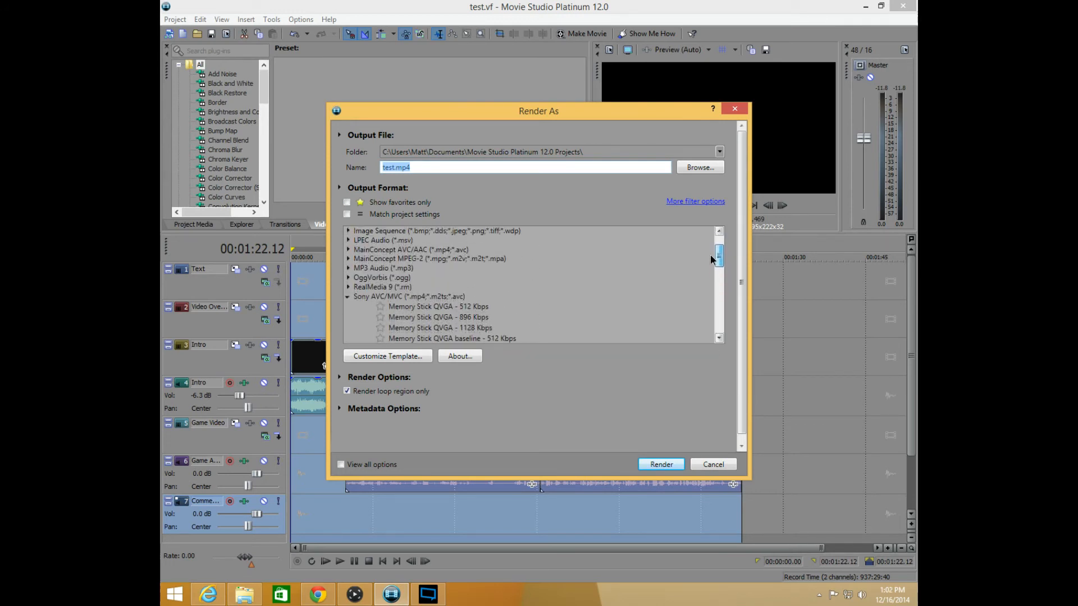
pyautogui.click(391, 297)
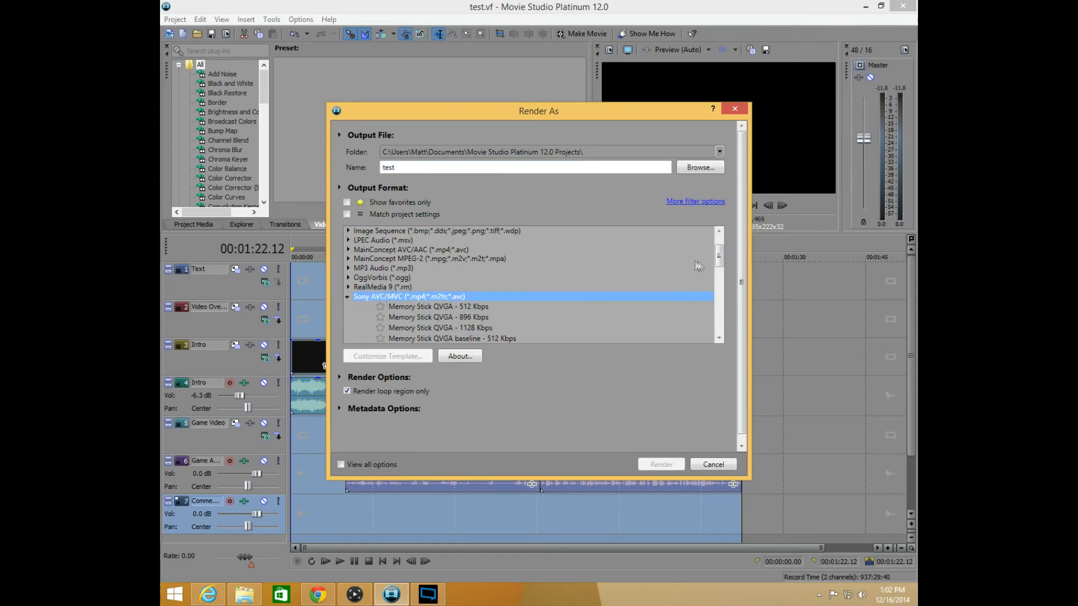
pyautogui.moveTo(719, 253)
pyautogui.mouseDown()
pyautogui.moveTo(721, 320)
pyautogui.moveTo(710, 243)
pyautogui.moveTo(710, 253)
pyautogui.mouseUp()
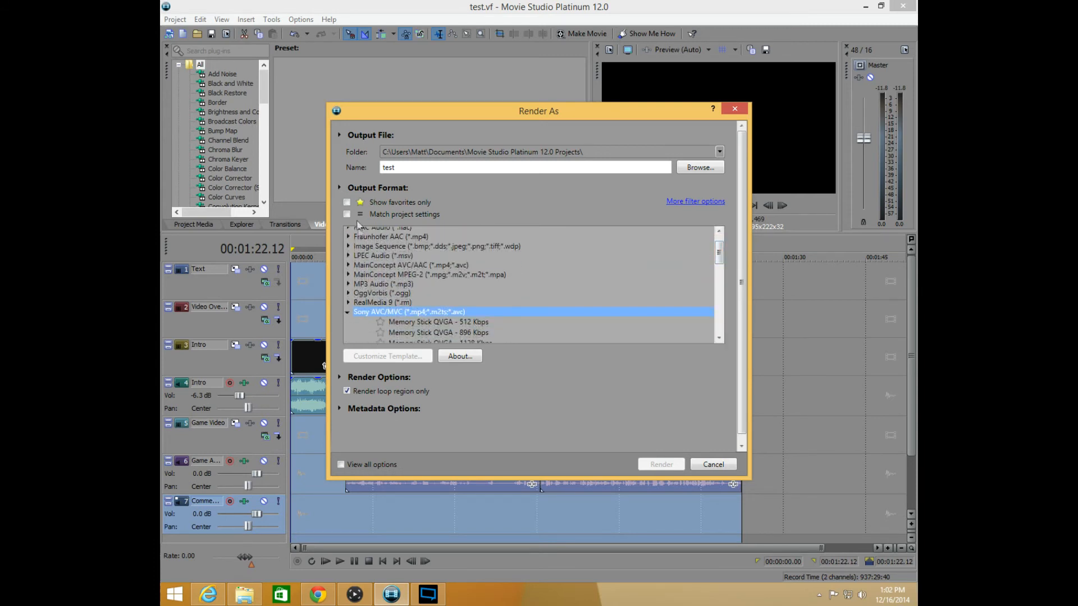
pyautogui.click(346, 203)
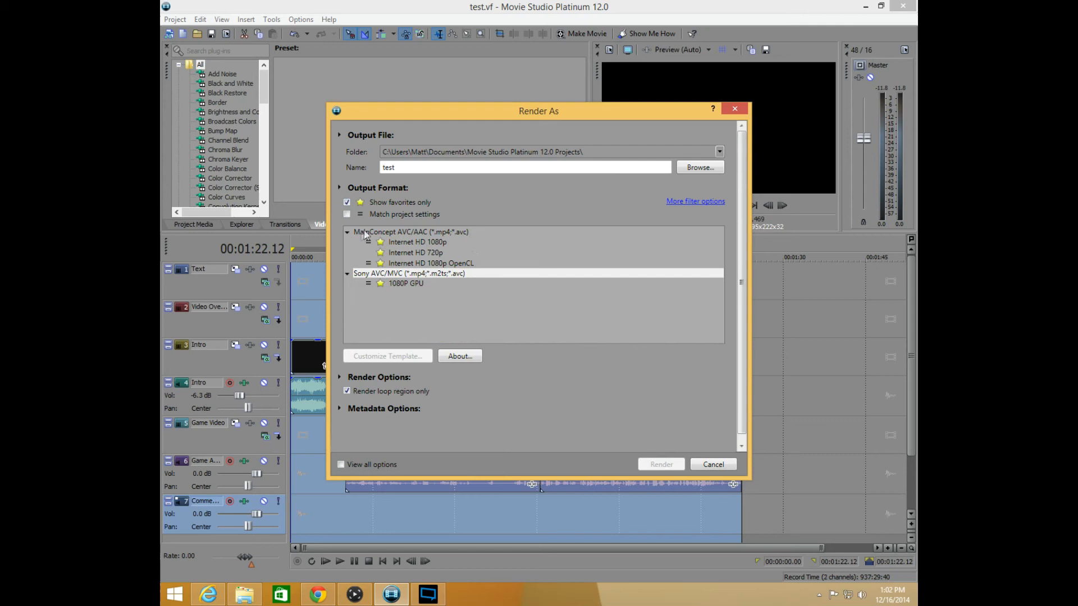
pyautogui.click(391, 233)
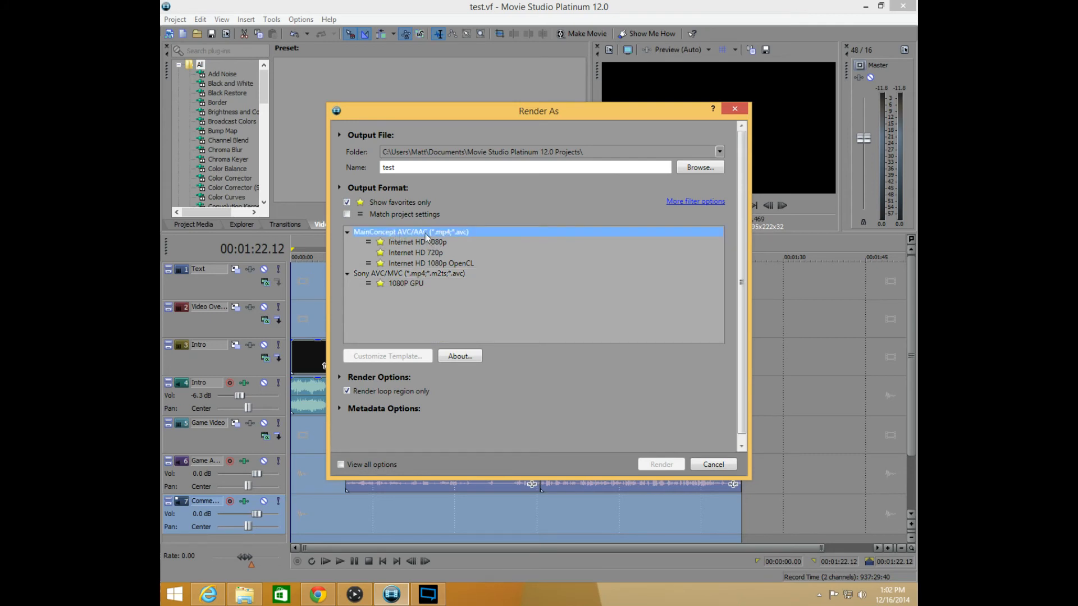
pyautogui.click(420, 275)
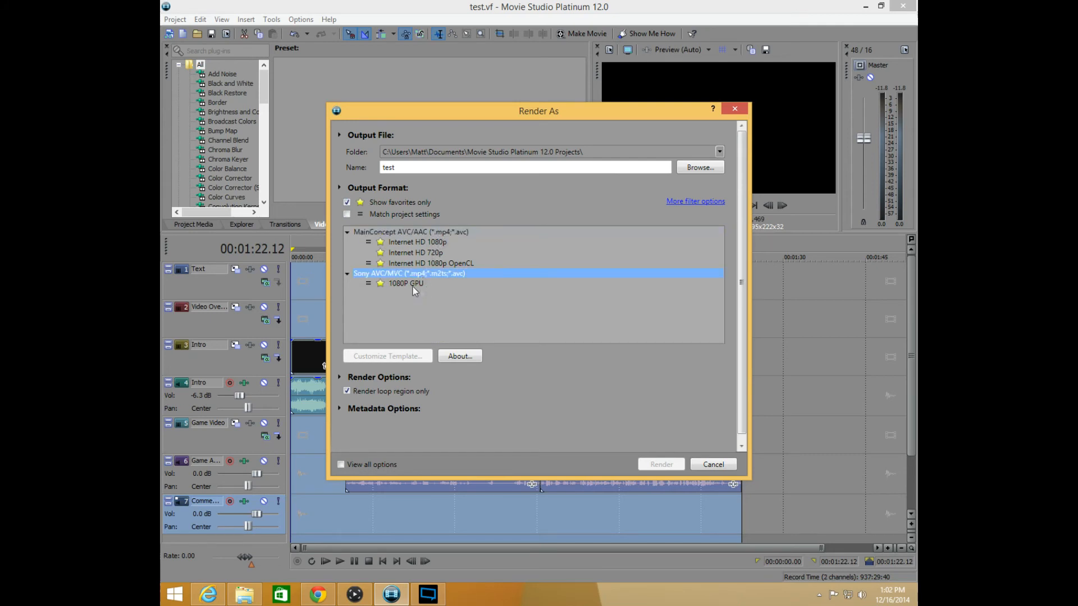
pyautogui.click(412, 264)
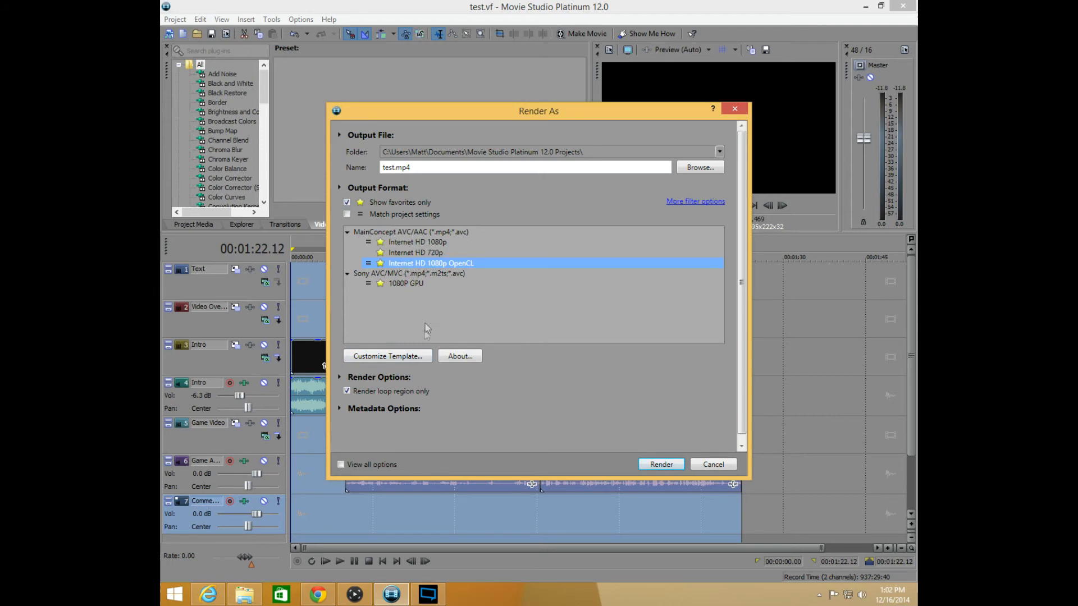
# Open the Internet HD 1080p OpenCL template's custom settings and examine the maximum and average bit rate choices
pyautogui.click(422, 357)
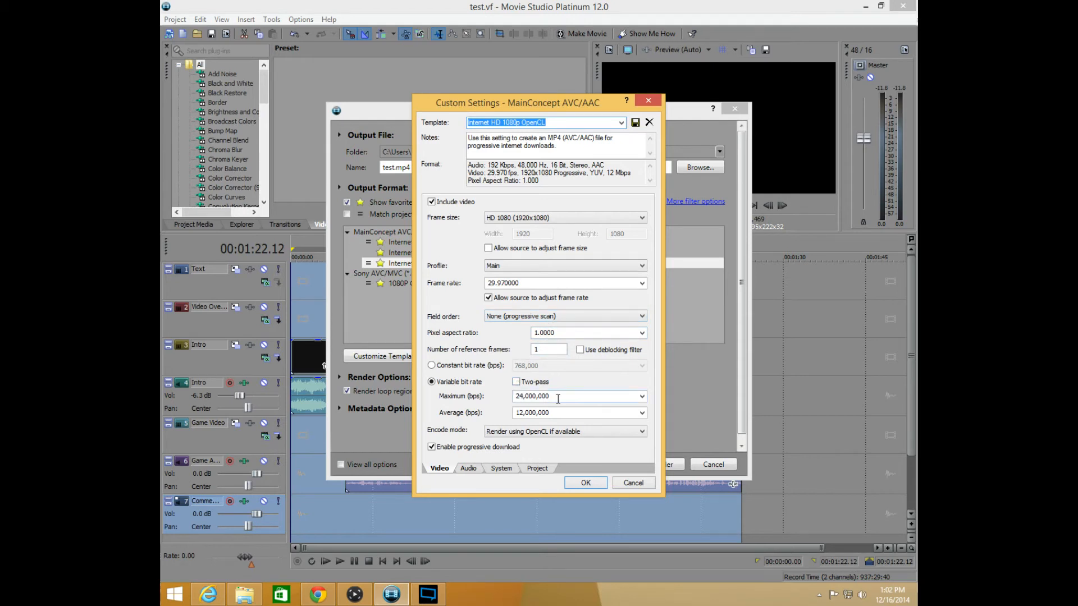
pyautogui.click(641, 397)
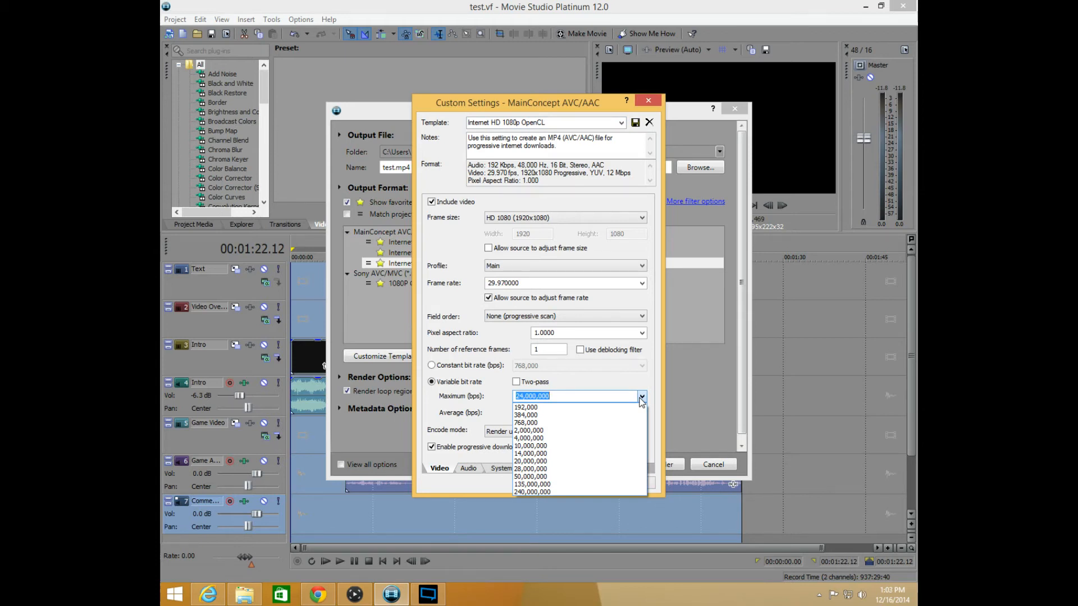
pyautogui.click(475, 403)
pyautogui.click(559, 414)
pyautogui.click(641, 413)
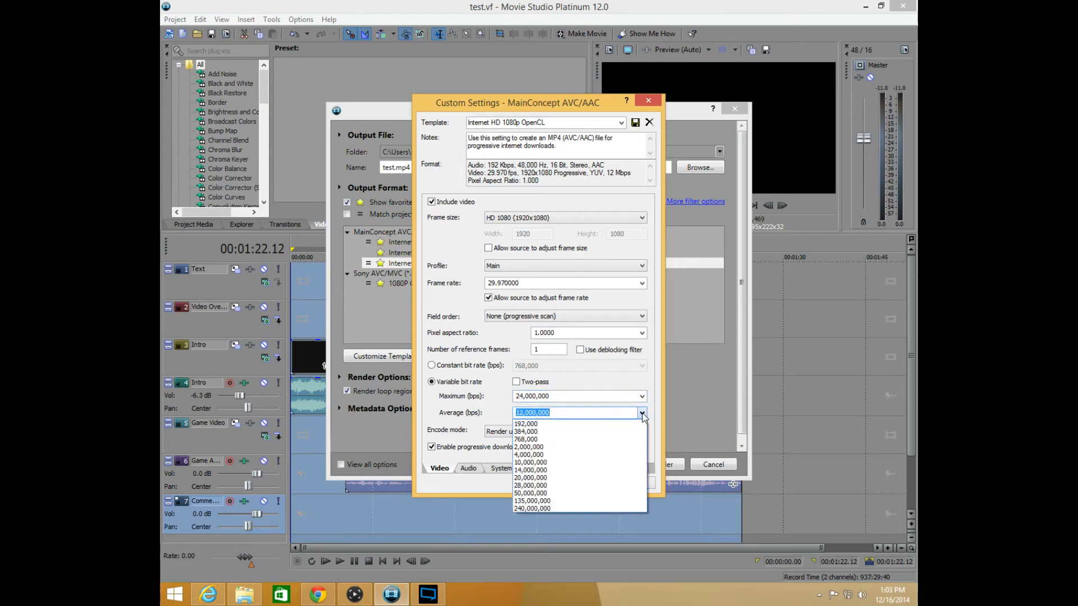
pyautogui.click(642, 413)
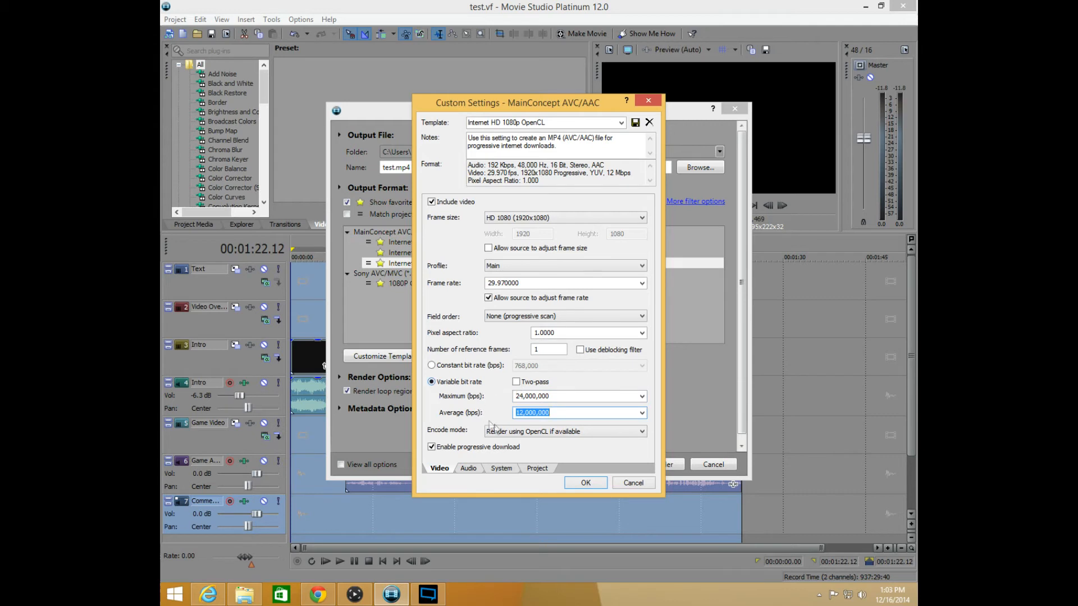
# Review the template's audio and system settings, and choose Render using OpenCL if available as the encode mode
pyautogui.click(567, 434)
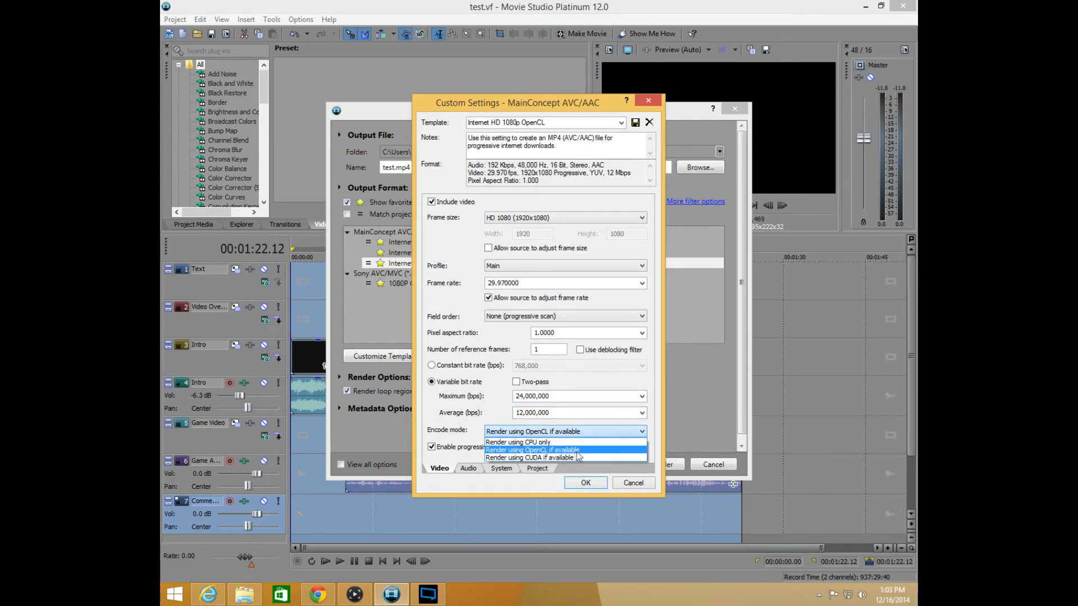
pyautogui.click(567, 451)
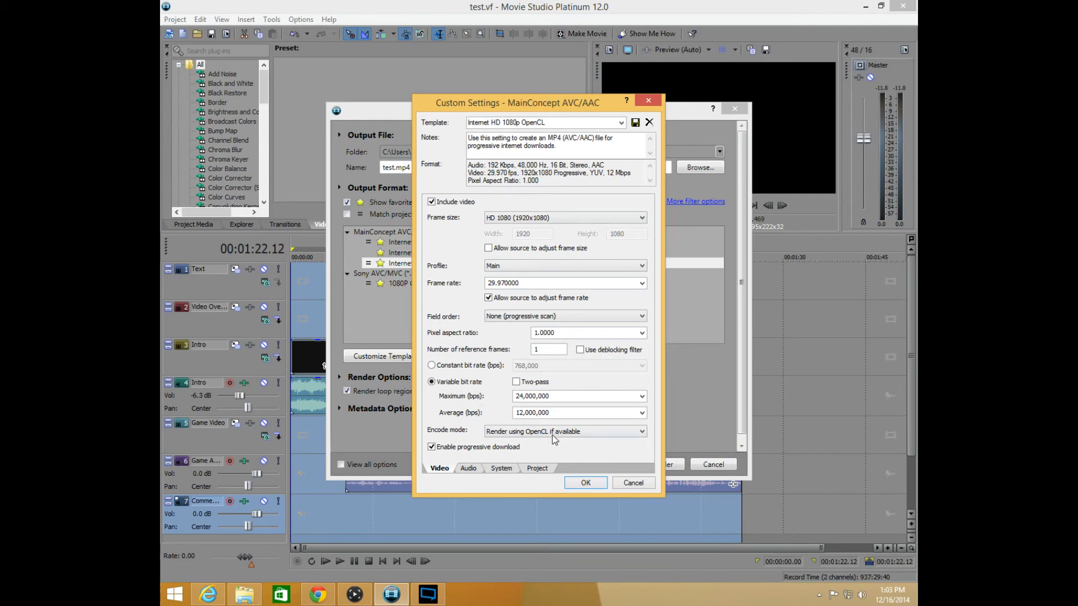
pyautogui.click(466, 469)
pyautogui.click(496, 470)
pyautogui.click(438, 469)
pyautogui.click(557, 433)
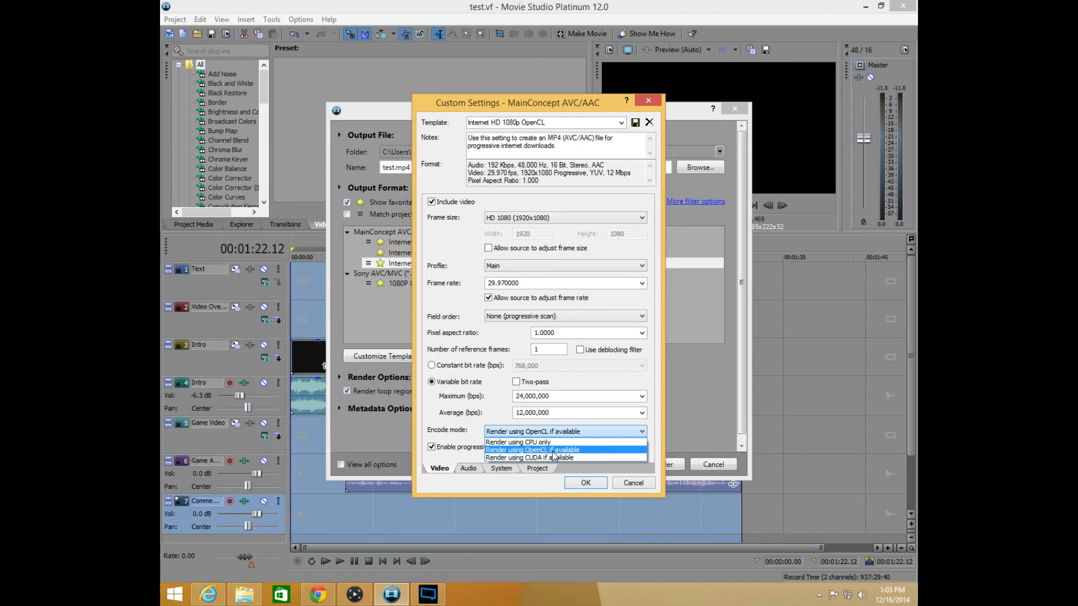
pyautogui.click(553, 451)
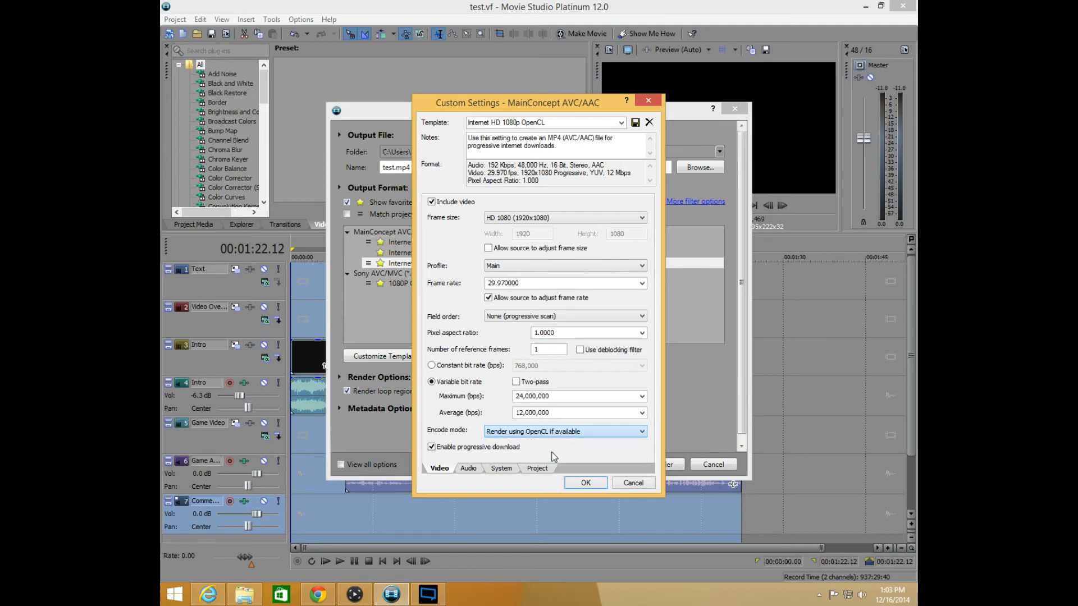
pyautogui.click(522, 431)
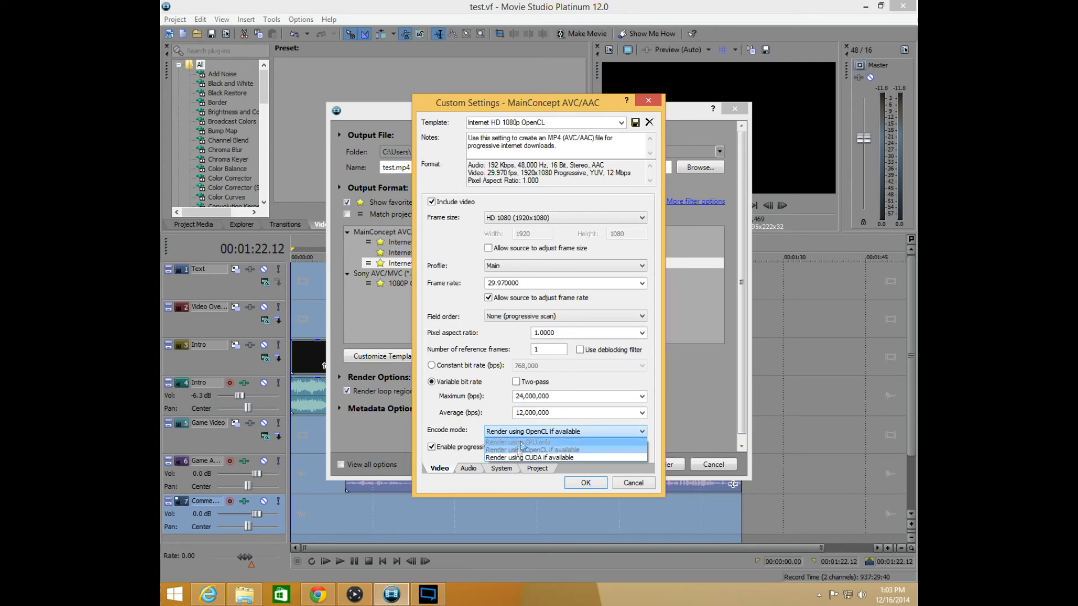
pyautogui.click(521, 450)
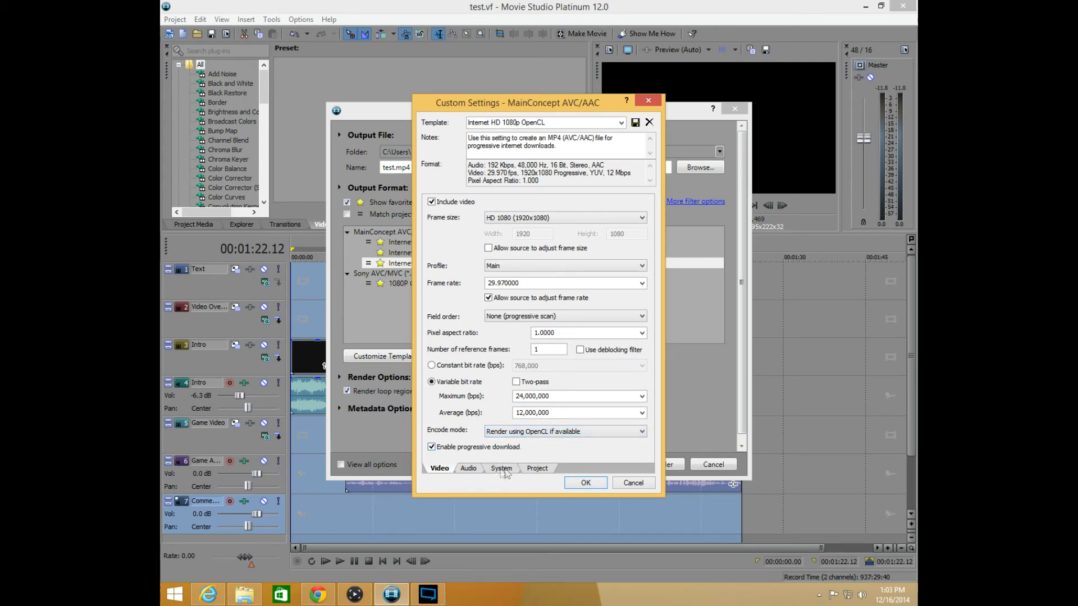
# Check whether the GPU supports accelerated rendering, and accept the template's custom settings
pyautogui.click(502, 470)
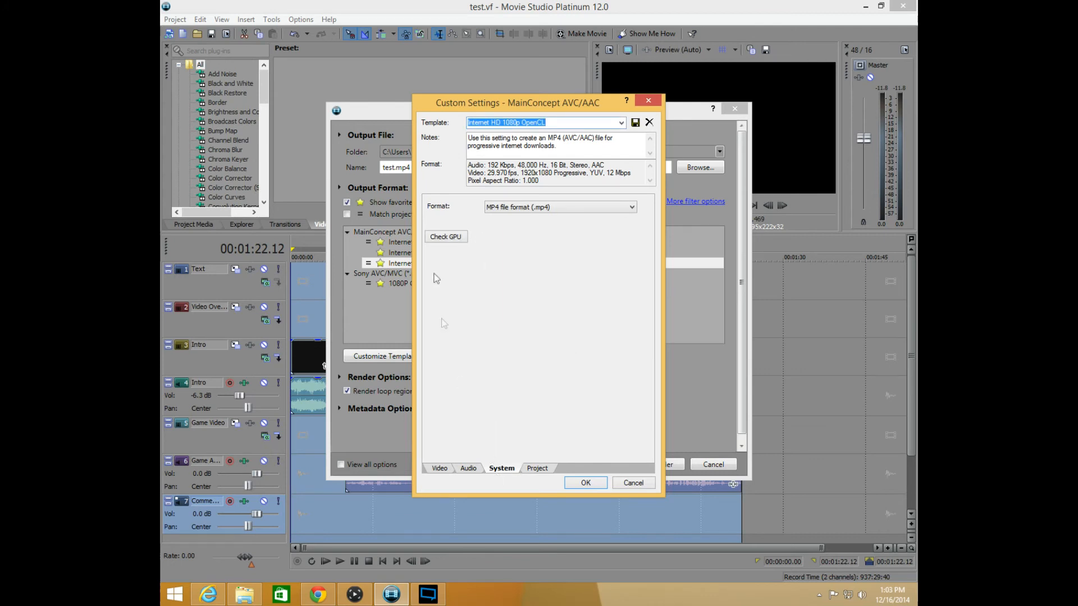
pyautogui.click(446, 238)
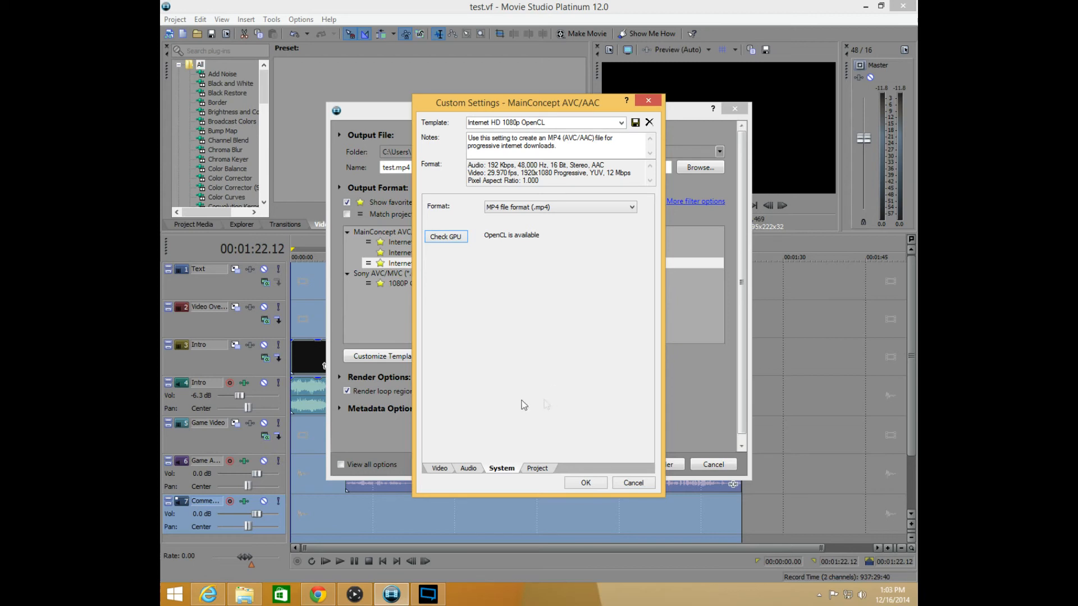
pyautogui.click(441, 470)
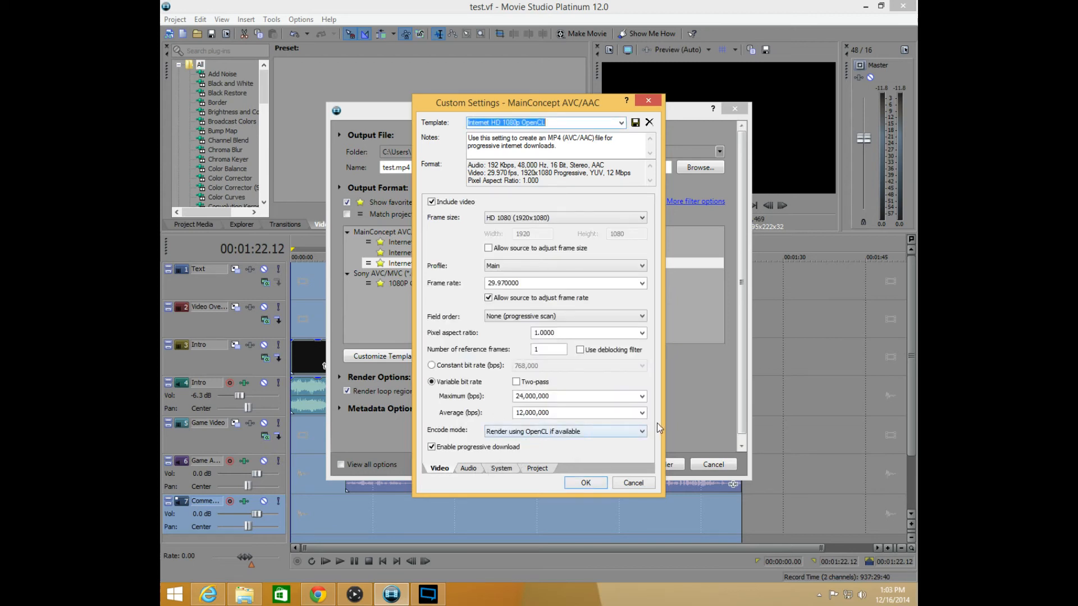
pyautogui.click(587, 485)
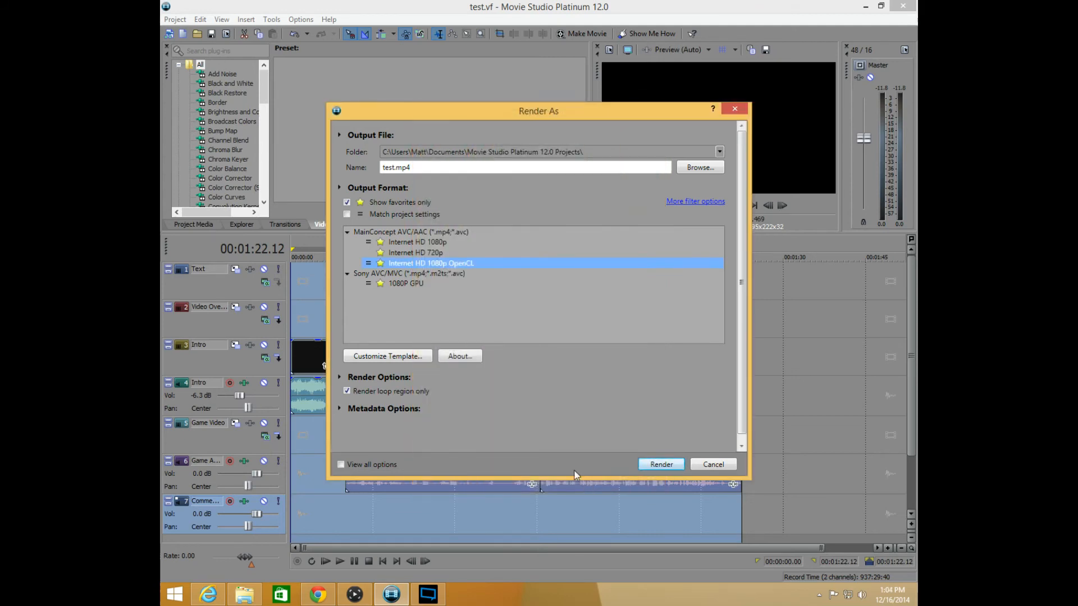
# Review the encode mode choices of the 1080P GPU template under Sony AVC/MVC and dismiss its custom settings
pyautogui.click(405, 284)
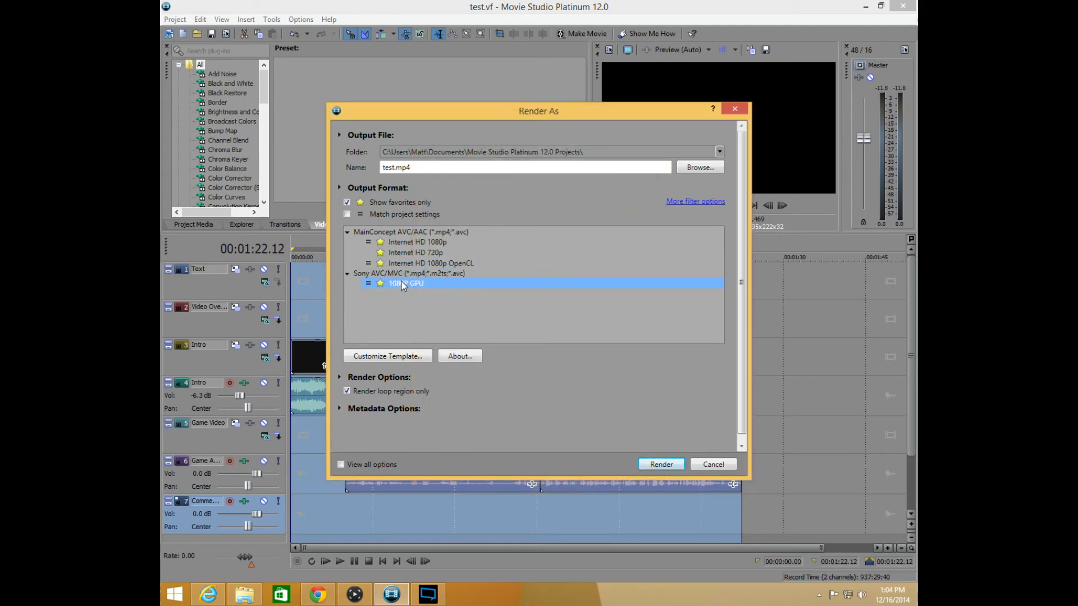
pyautogui.click(398, 355)
pyautogui.click(516, 416)
pyautogui.click(515, 416)
pyautogui.click(634, 447)
# Try to render test.mp4 with the Internet HD 1080p OpenCL template
pyautogui.click(421, 264)
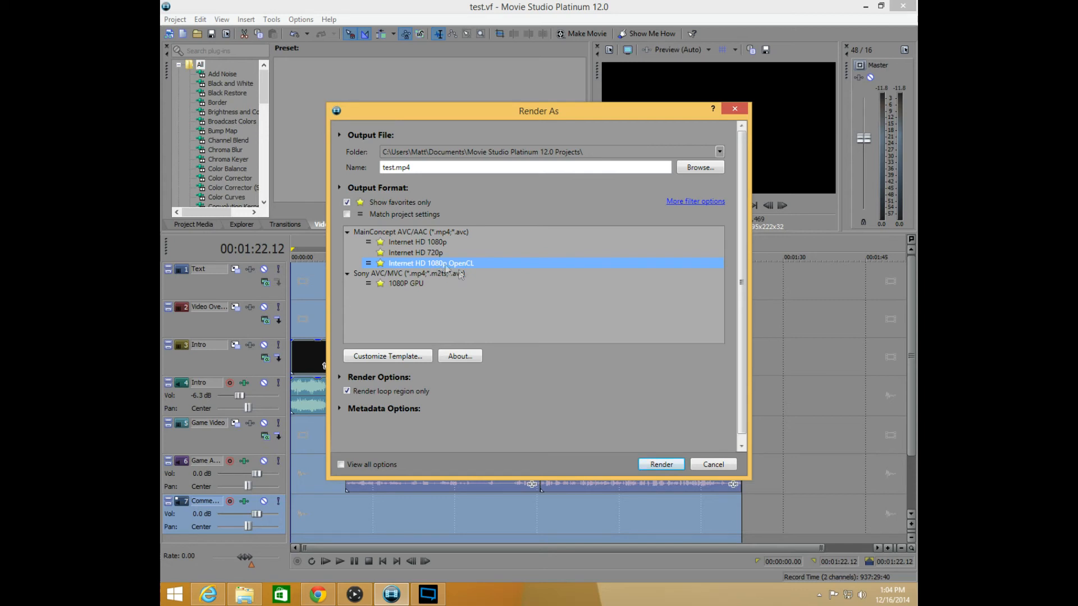
pyautogui.click(671, 468)
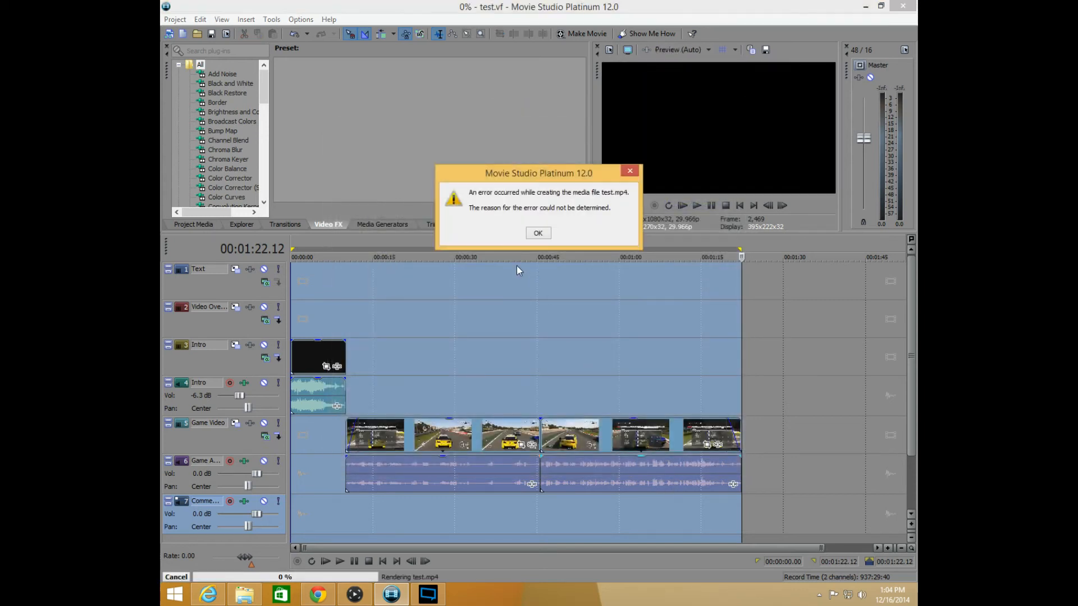
pyautogui.click(543, 233)
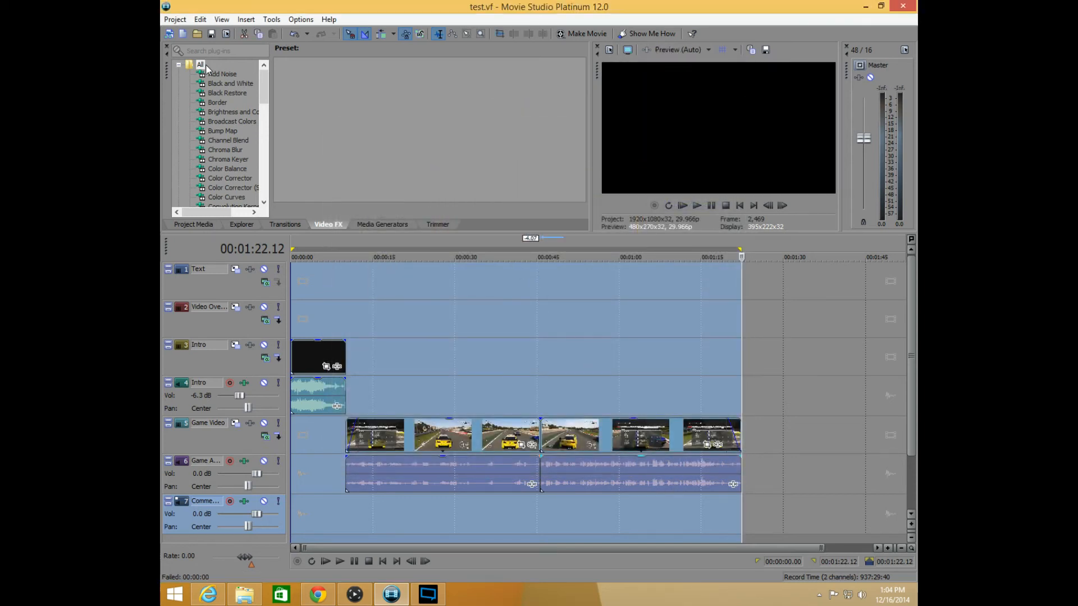
# Reopen the Render As settings for the project and select the 1080P GPU template under Sony AVC/MVC
pyautogui.click(175, 19)
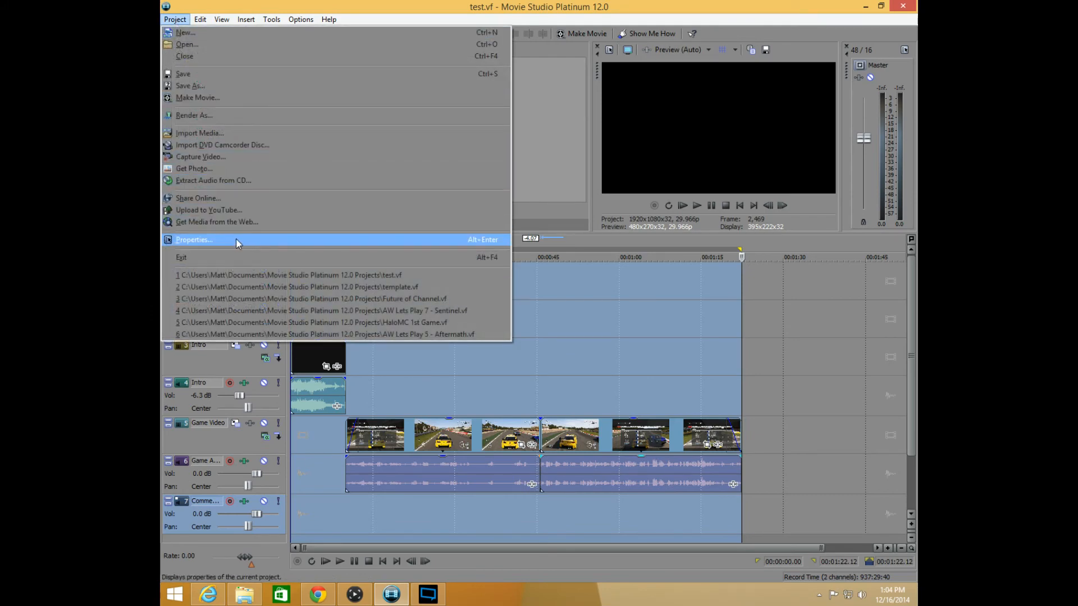
pyautogui.click(191, 116)
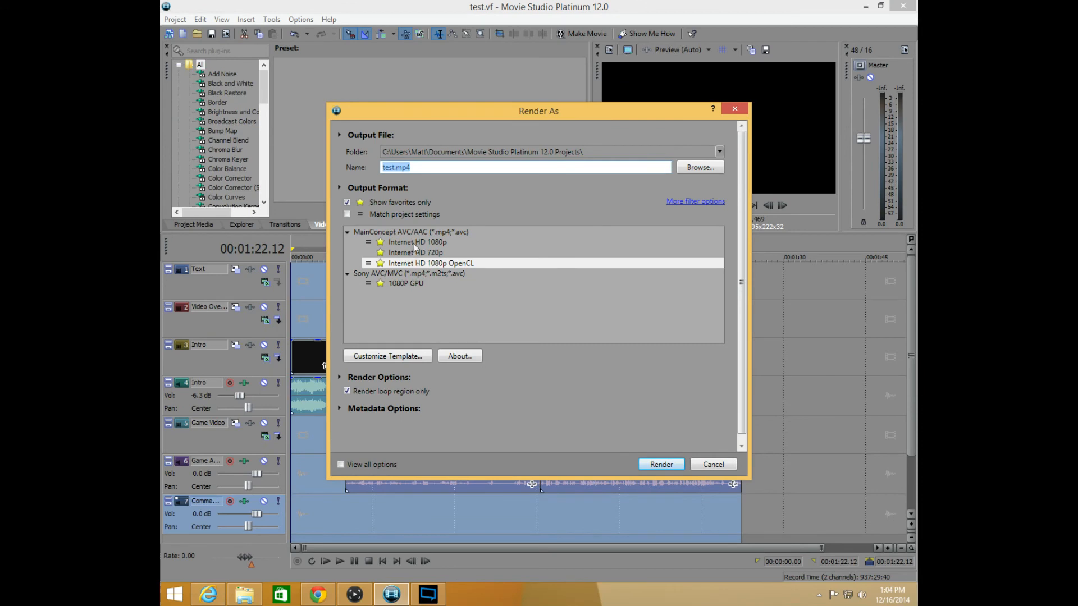
pyautogui.click(415, 243)
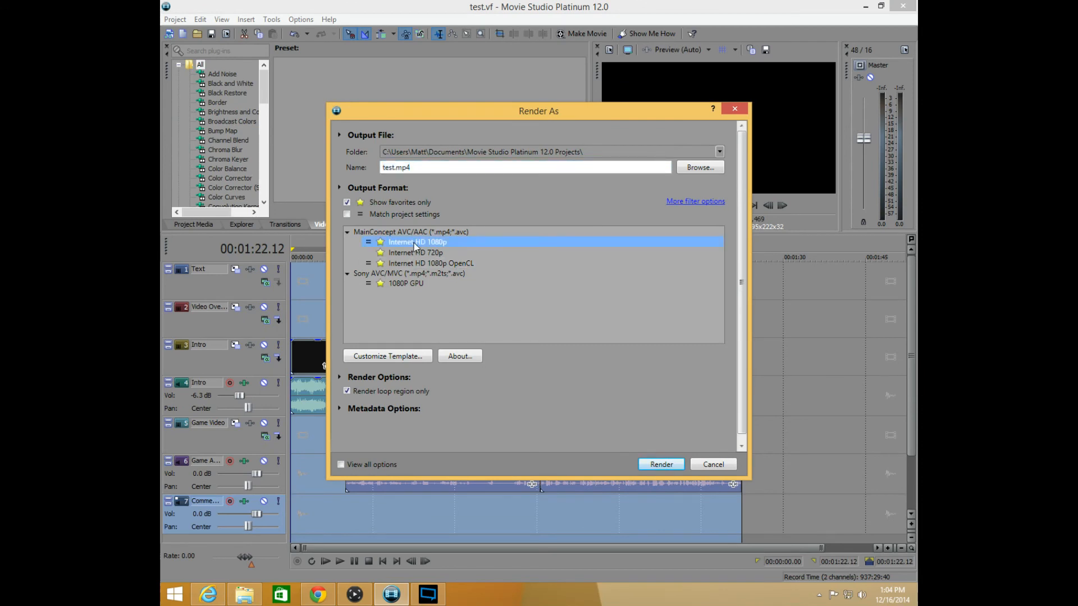
pyautogui.click(420, 263)
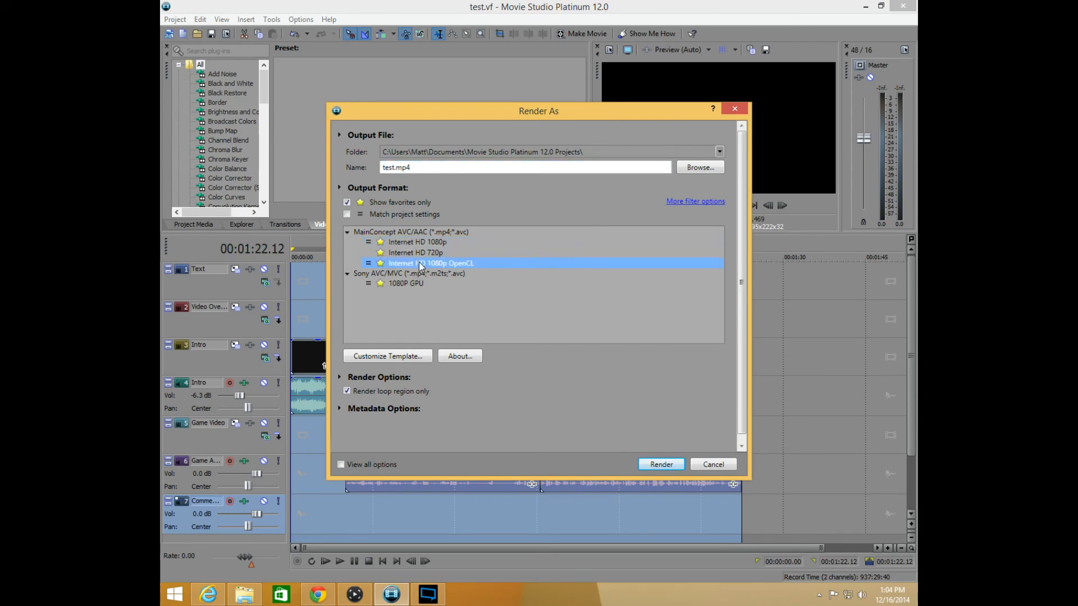
pyautogui.click(414, 283)
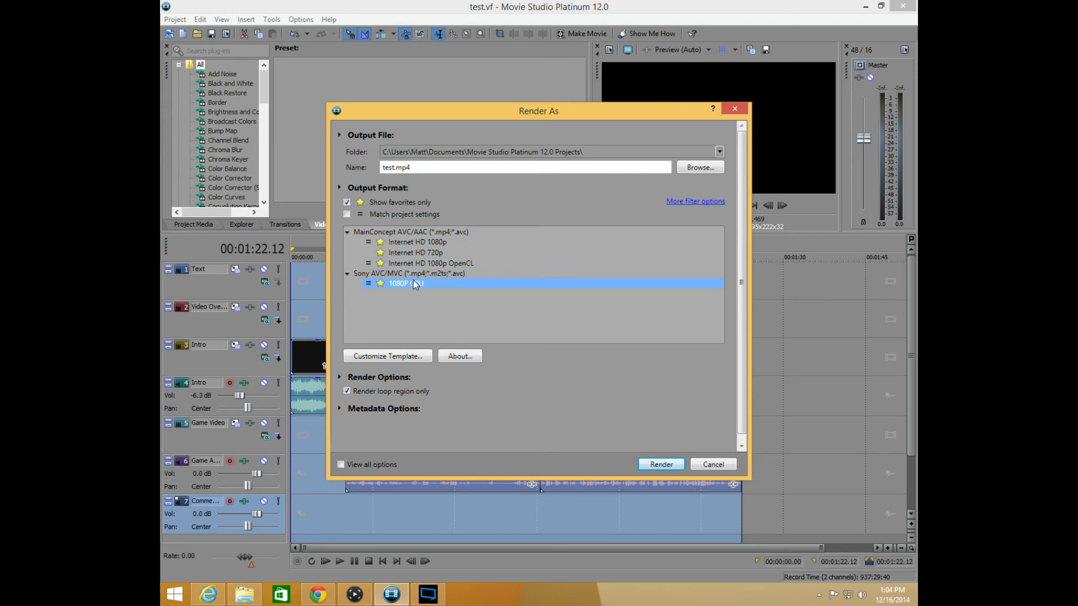
# Customize the 1080P GPU template with a 10,000,000 bps bit rate and the encode mode Render using GPU if available
pyautogui.click(396, 358)
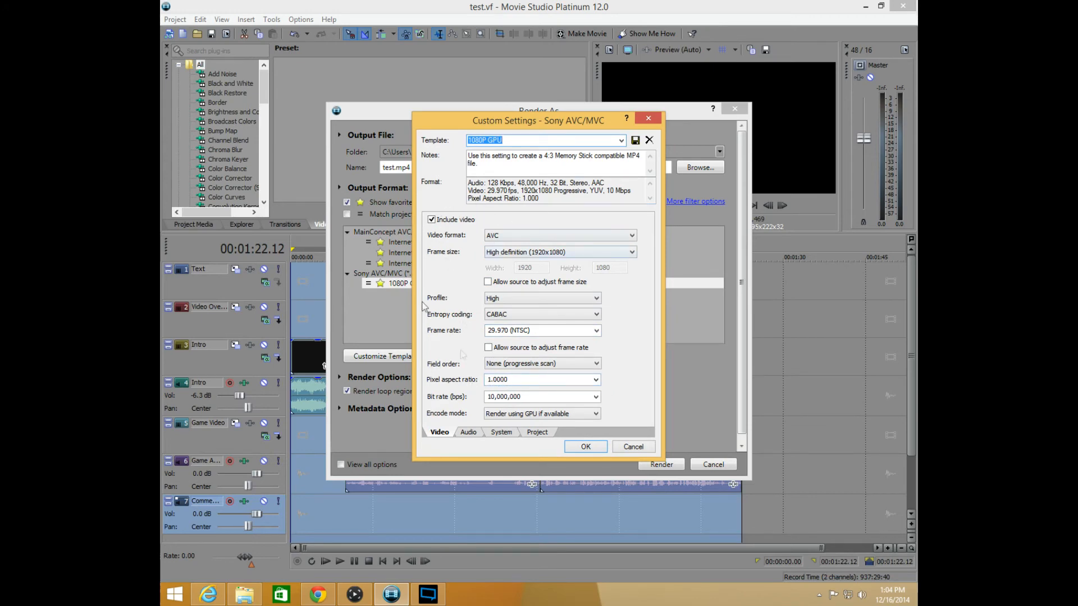
pyautogui.moveTo(512, 121); pyautogui.dragTo(566, 124)
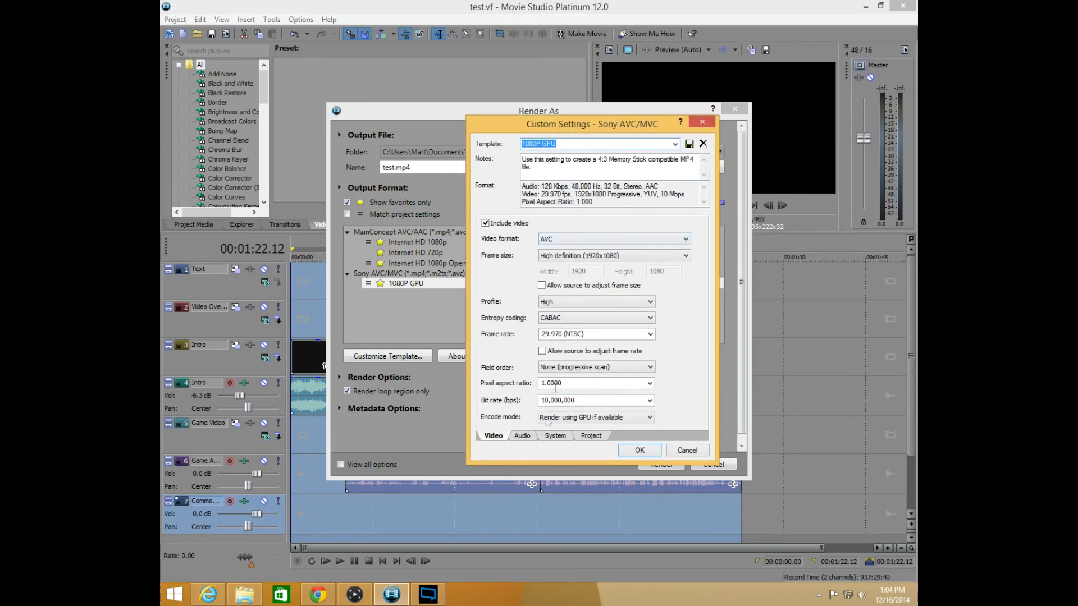
pyautogui.click(650, 400)
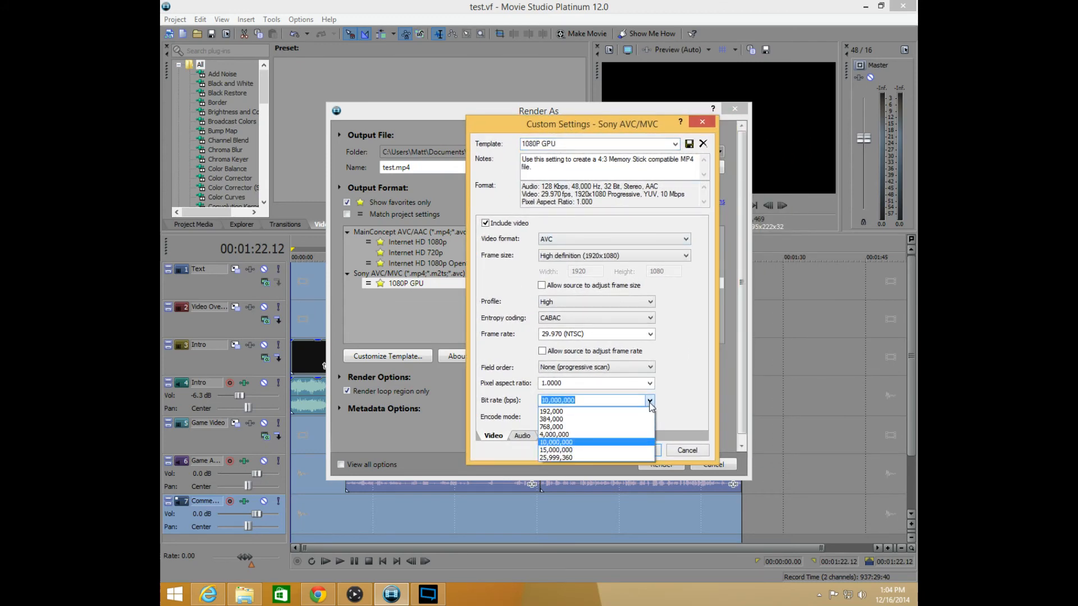
pyautogui.click(561, 445)
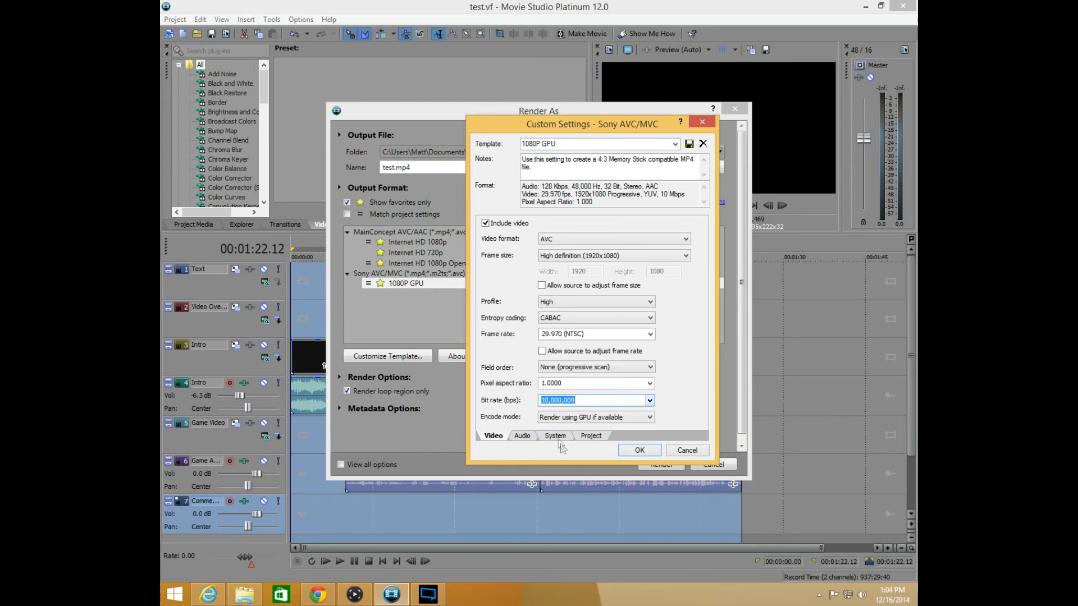
pyautogui.click(650, 417)
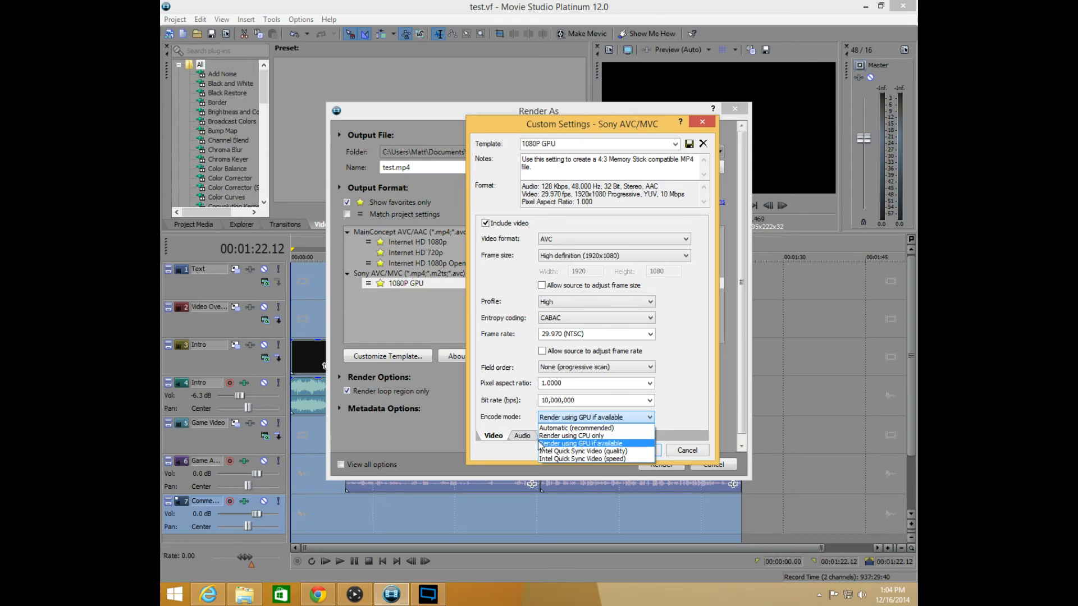
pyautogui.click(576, 444)
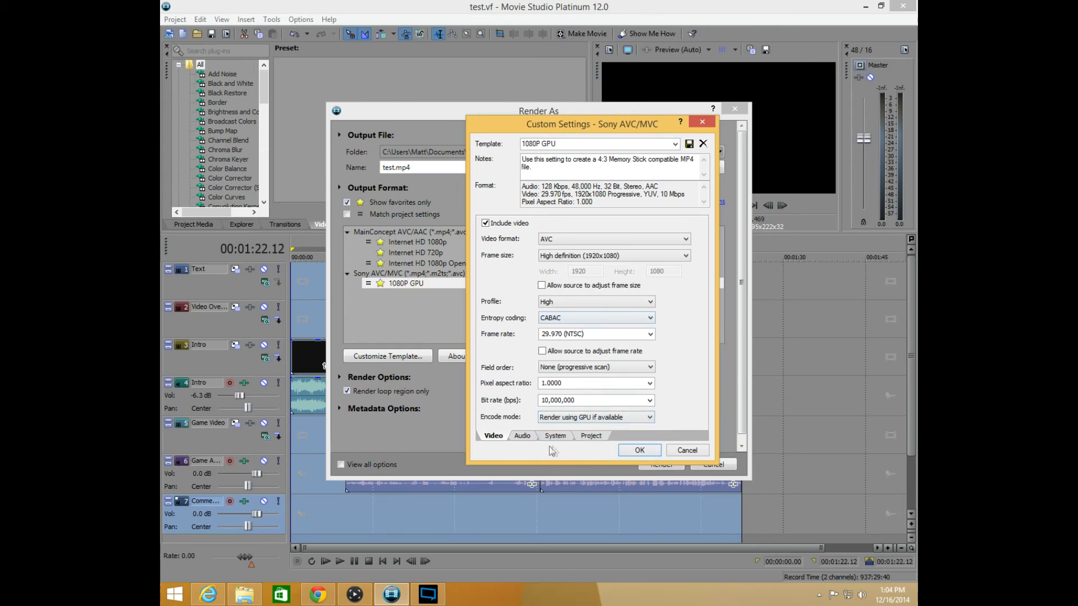
pyautogui.click(643, 450)
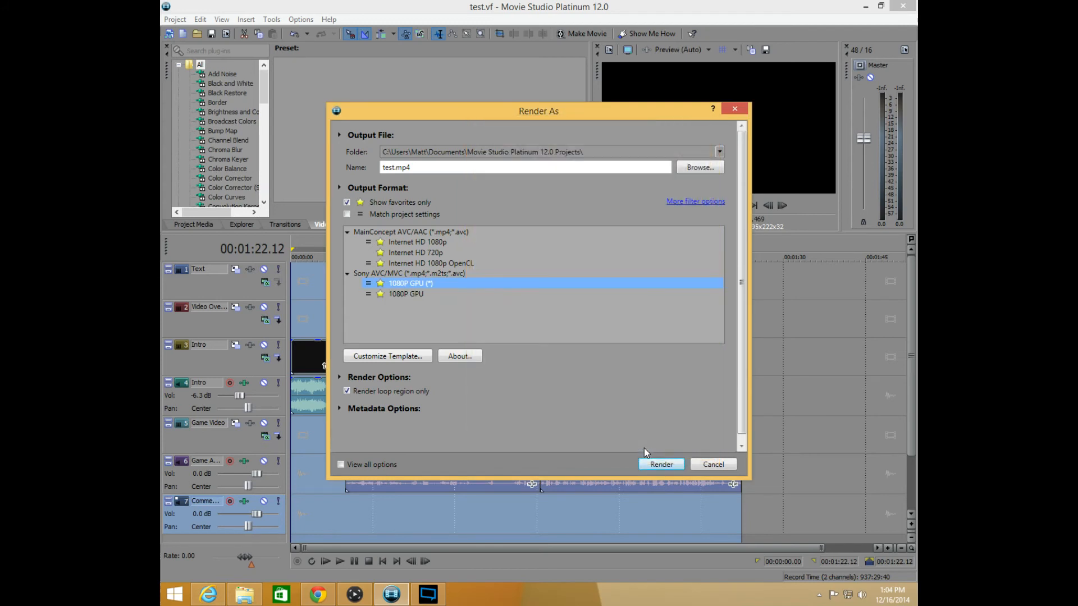
# Turn off the favorites filter and look through the full list of Sony AVC/MVC and Internet HD output templates
pyautogui.rightClick(410, 284)
pyautogui.click(400, 292)
pyautogui.click(418, 275)
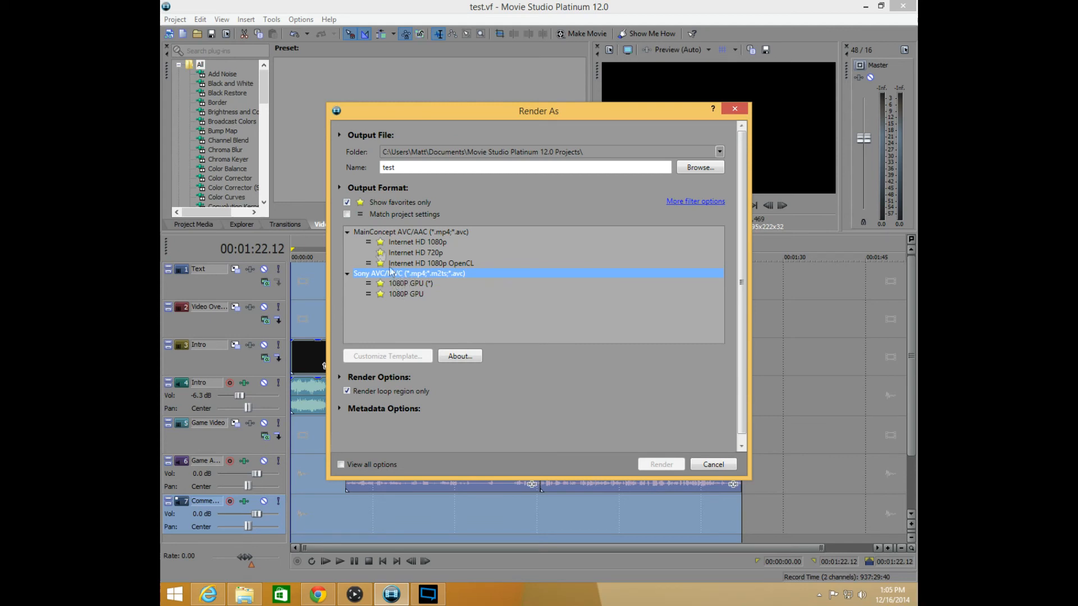
pyautogui.click(347, 202)
pyautogui.moveTo(720, 245); pyautogui.dragTo(721, 288)
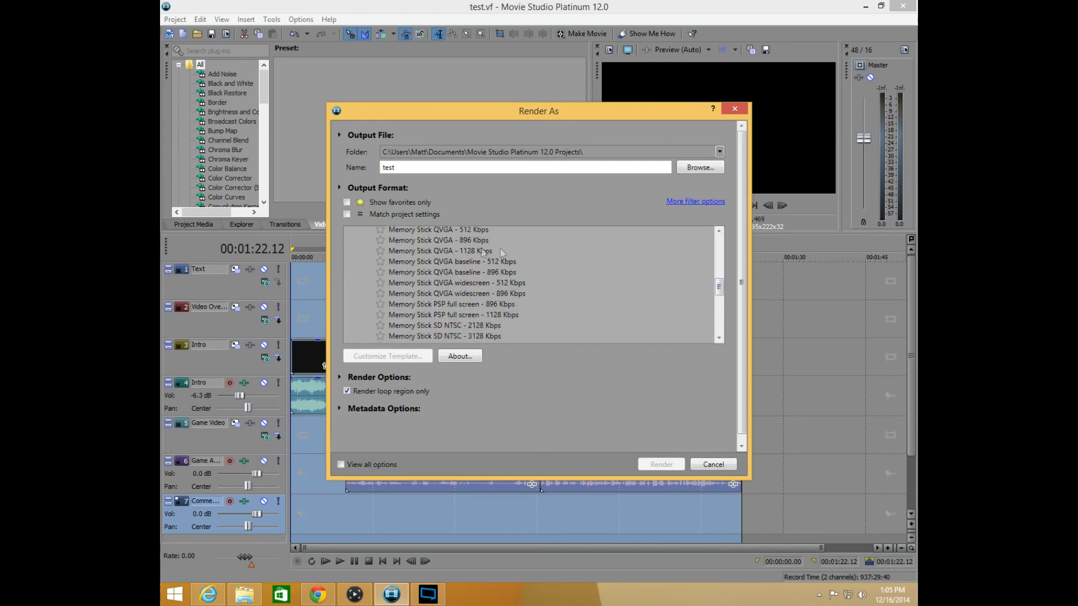
pyautogui.moveTo(721, 287); pyautogui.dragTo(721, 287)
pyautogui.moveTo(721, 284)
pyautogui.mouseDown()
pyautogui.moveTo(719, 313)
pyautogui.moveTo(714, 278)
pyautogui.mouseUp()
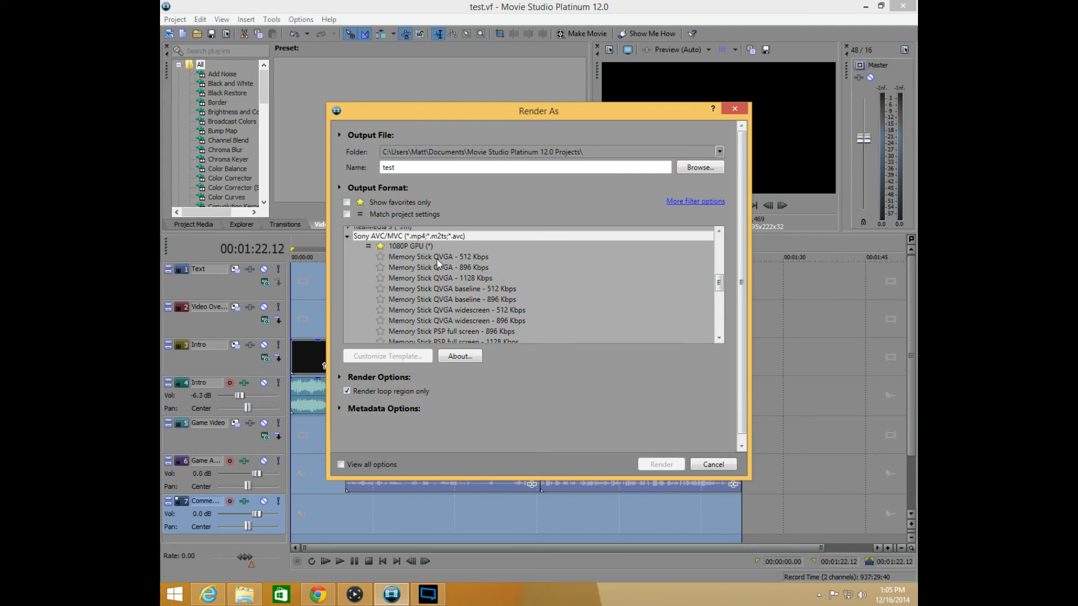
pyautogui.moveTo(719, 278); pyautogui.dragTo(719, 280)
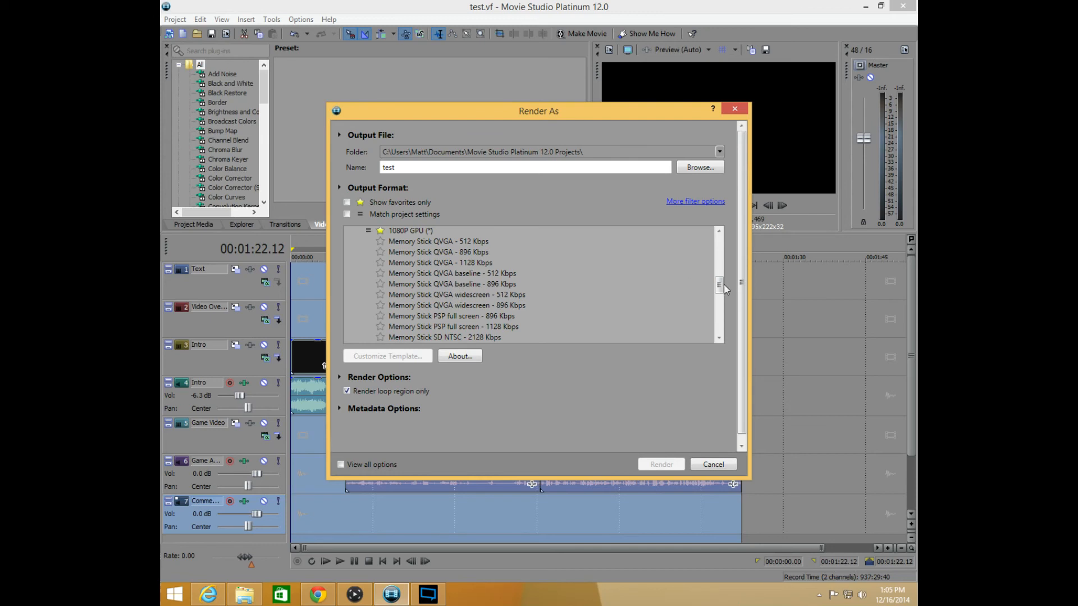
pyautogui.moveTo(719, 284); pyautogui.dragTo(708, 255)
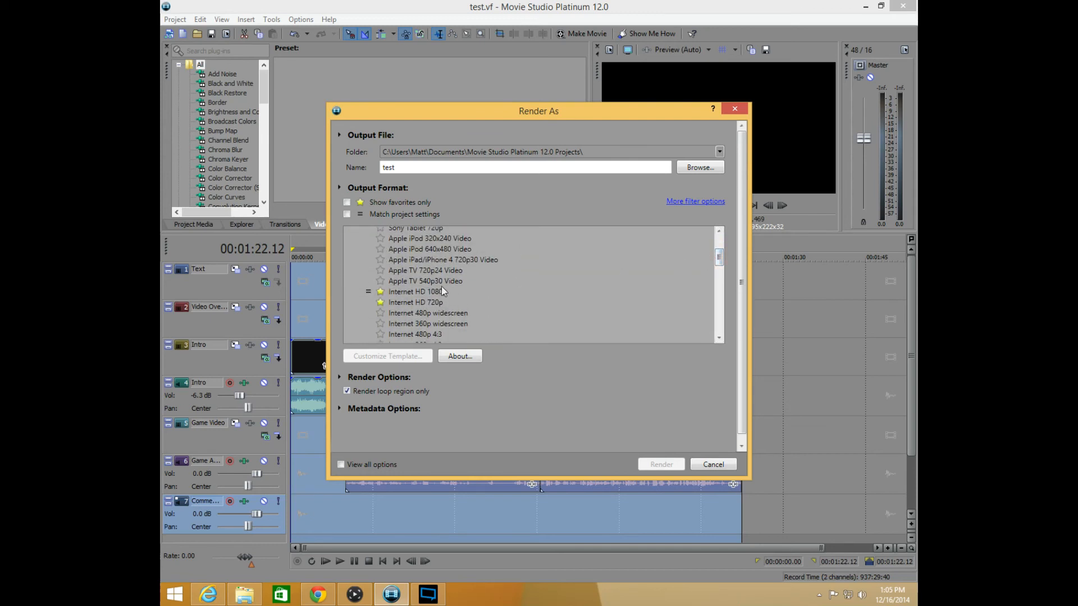
pyautogui.click(421, 296)
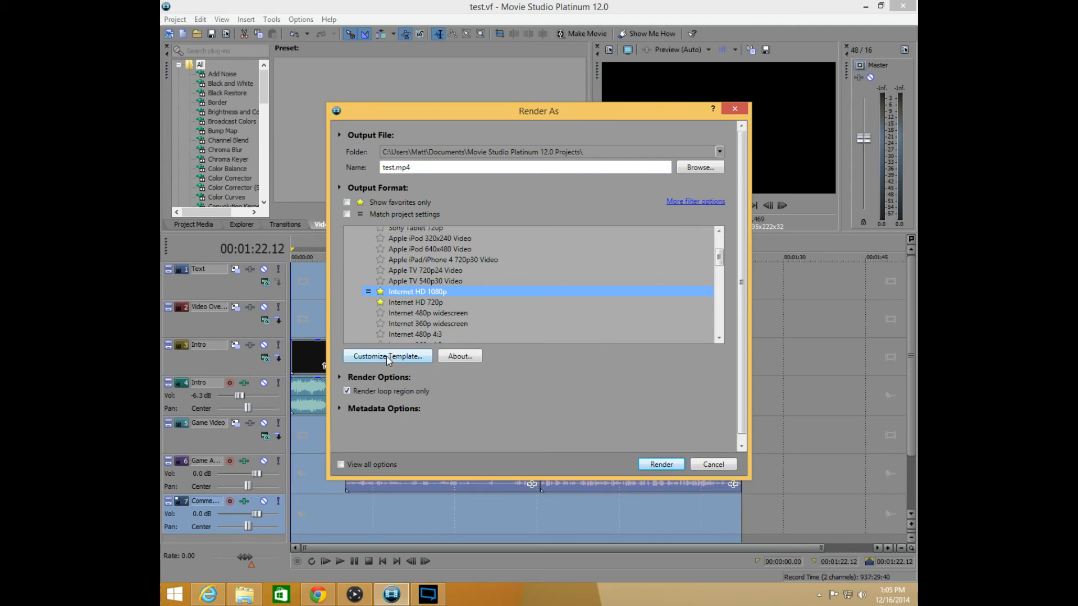
# Limit the output formats to favorites again and select the customized 1080P GPU (*) template under Sony AVC/MVC
pyautogui.click(347, 203)
pyautogui.click(414, 294)
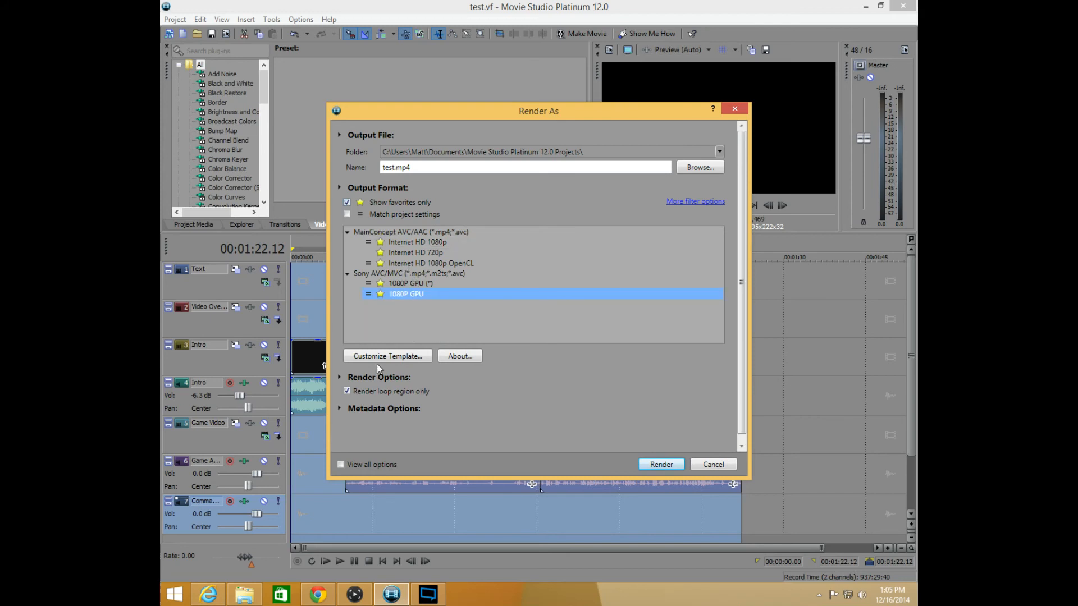
pyautogui.click(401, 283)
pyautogui.click(406, 302)
pyautogui.click(406, 292)
pyautogui.click(409, 275)
pyautogui.click(413, 284)
# Review the frame size choices in the 1080P GPU (*) custom settings and try a bit rate of 15,000,000 bps
pyautogui.click(412, 356)
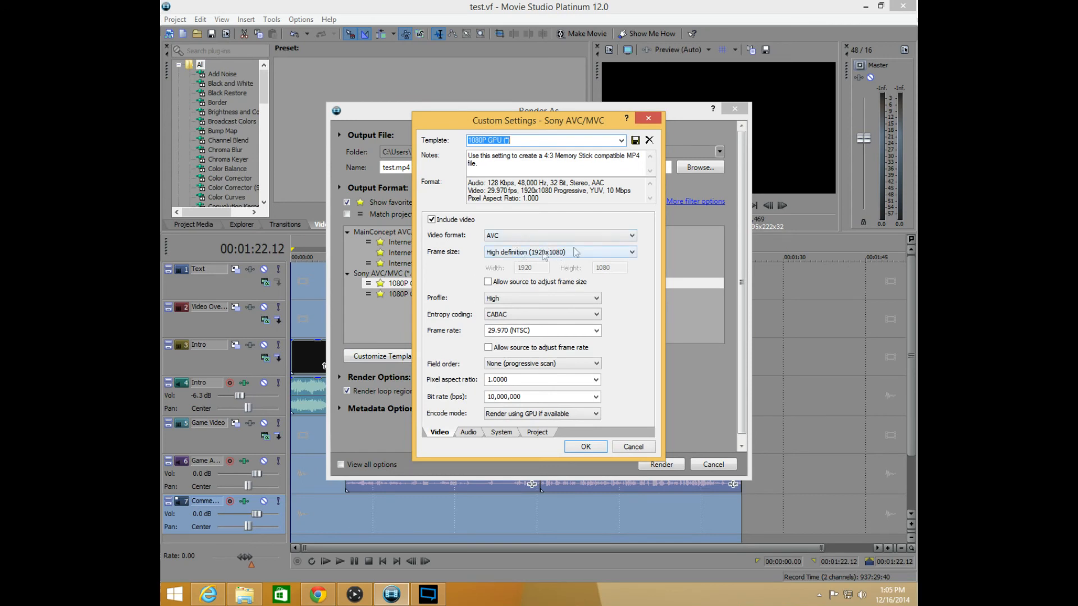
pyautogui.click(552, 256)
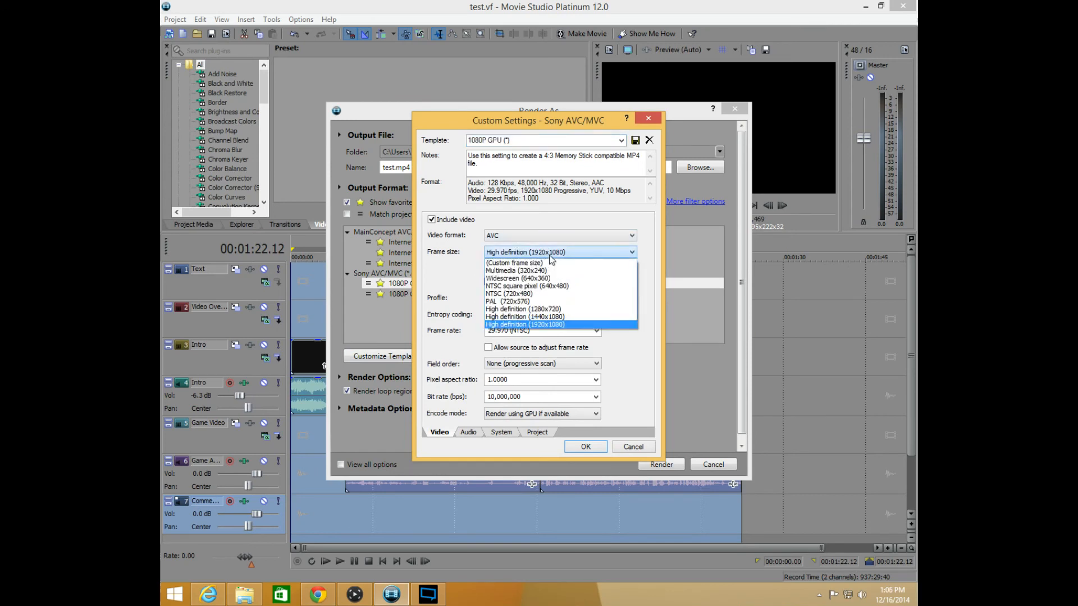
pyautogui.click(551, 257)
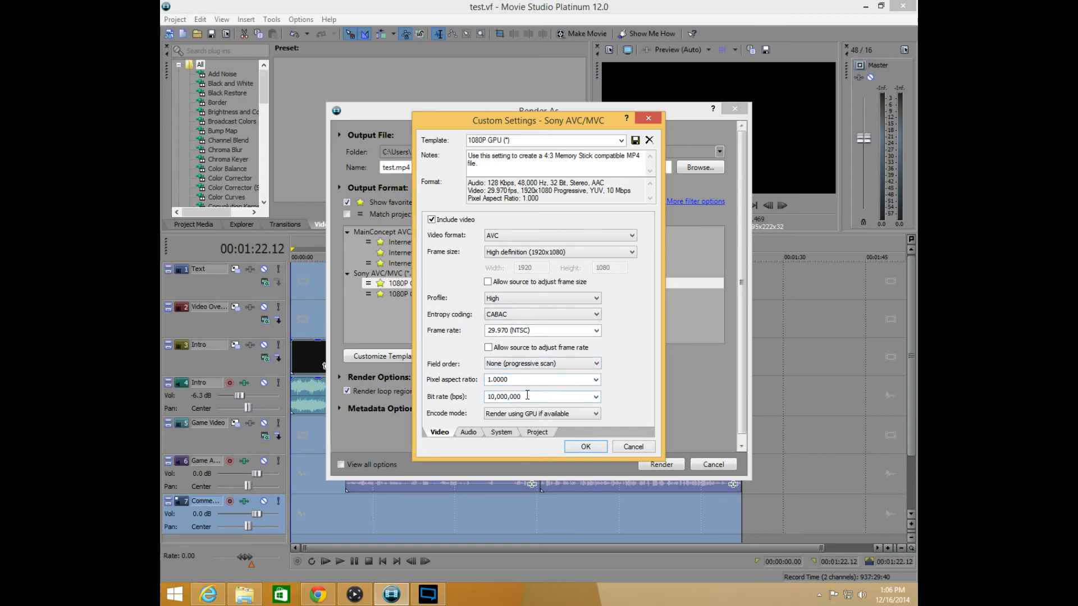
pyautogui.click(596, 397)
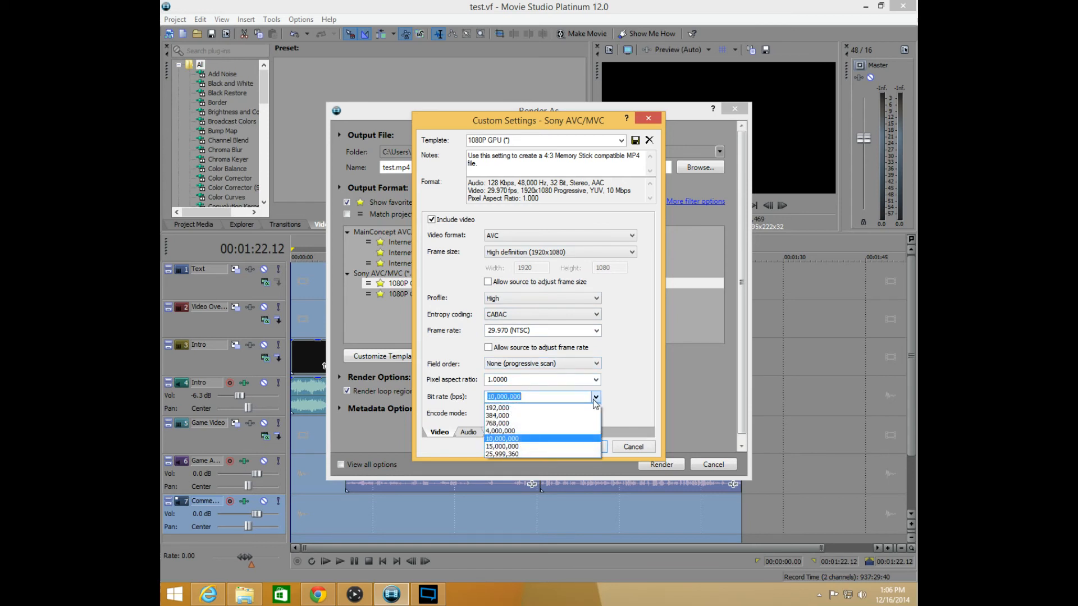
pyautogui.click(544, 446)
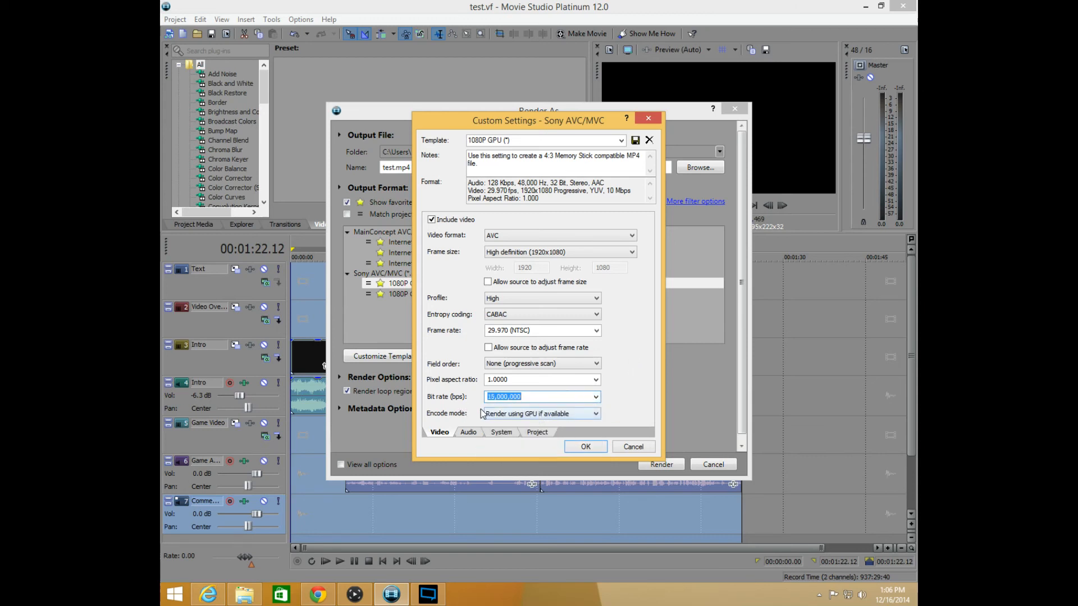
# Run the GPU check and review the template's system, audio, project and video settings
pyautogui.click(512, 433)
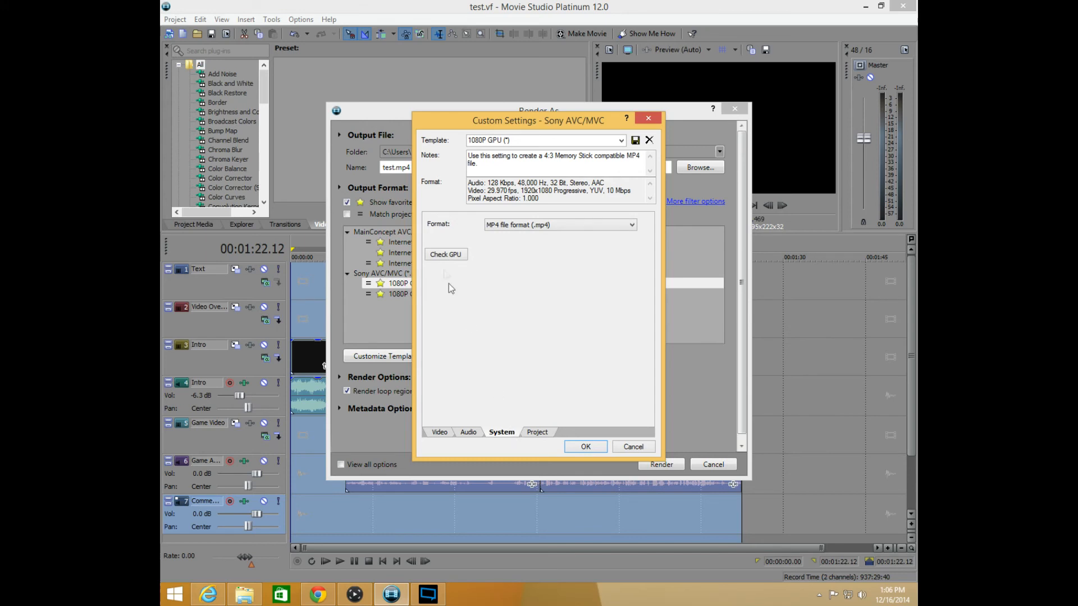
pyautogui.click(433, 257)
pyautogui.click(465, 433)
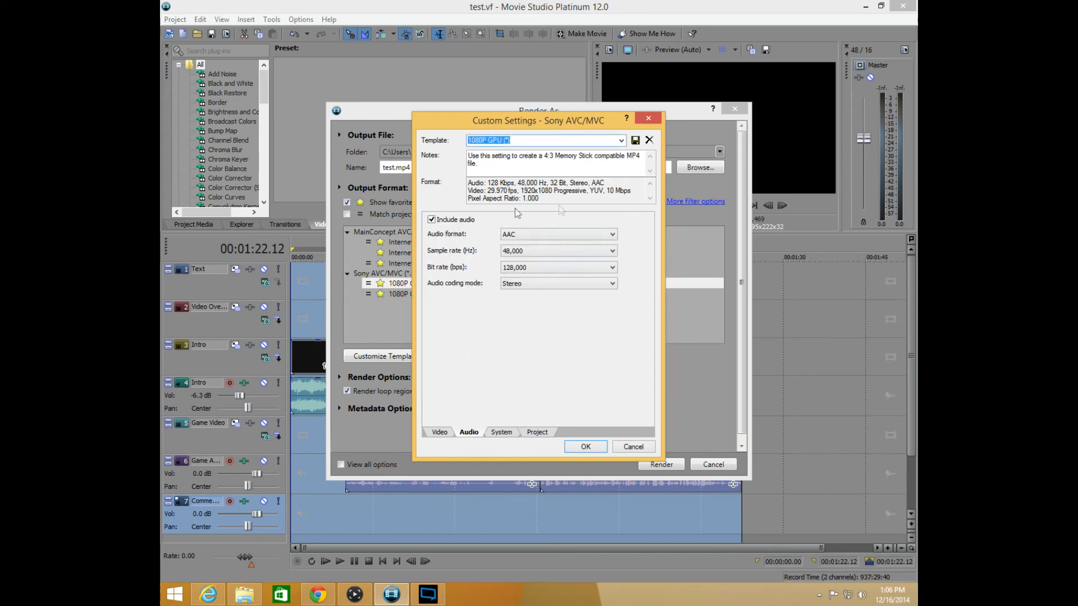
pyautogui.click(538, 433)
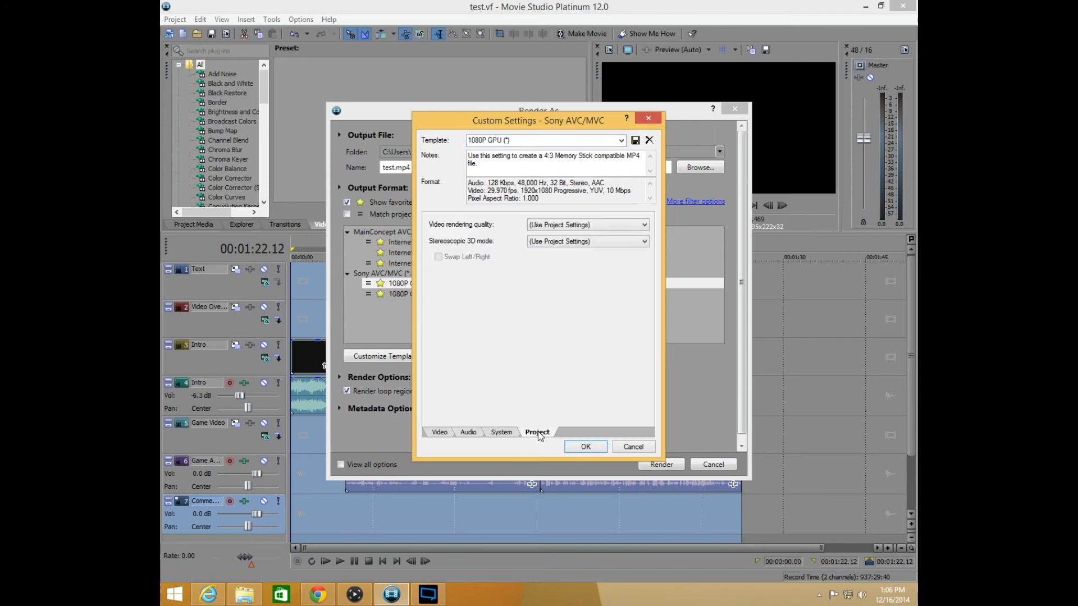
pyautogui.click(503, 432)
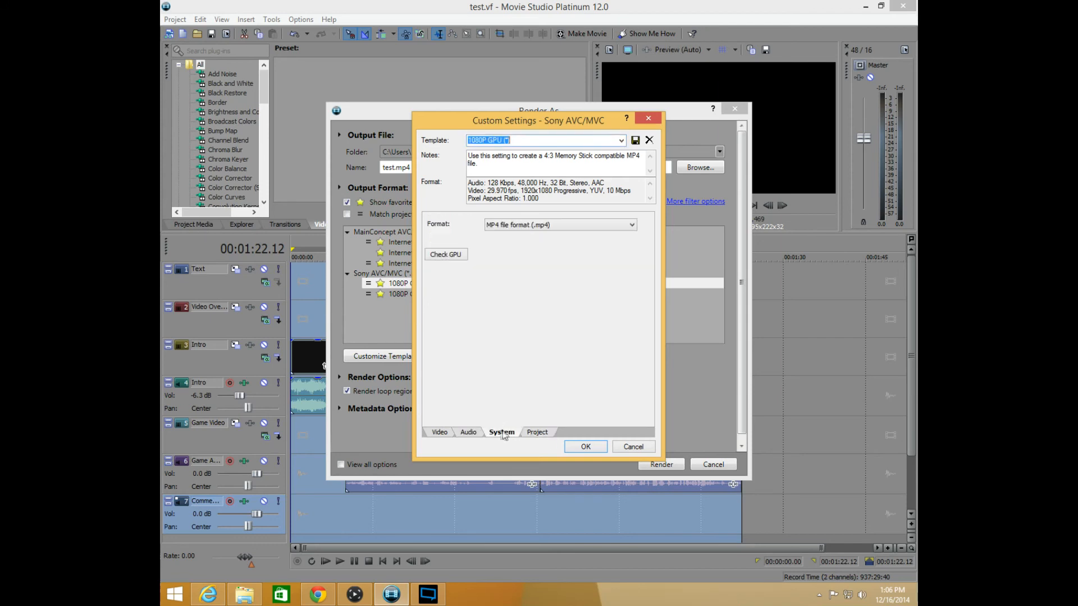
pyautogui.click(469, 433)
pyautogui.click(440, 433)
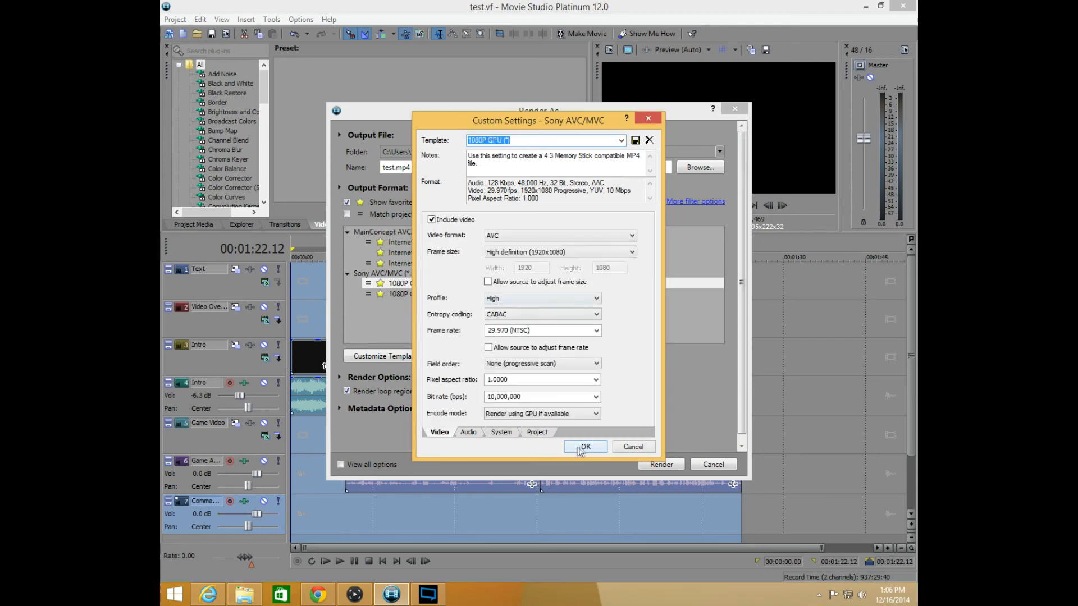
# Discard the custom settings changes and start rendering test.mp4 with the 1080P GPU (*) template
pyautogui.click(632, 447)
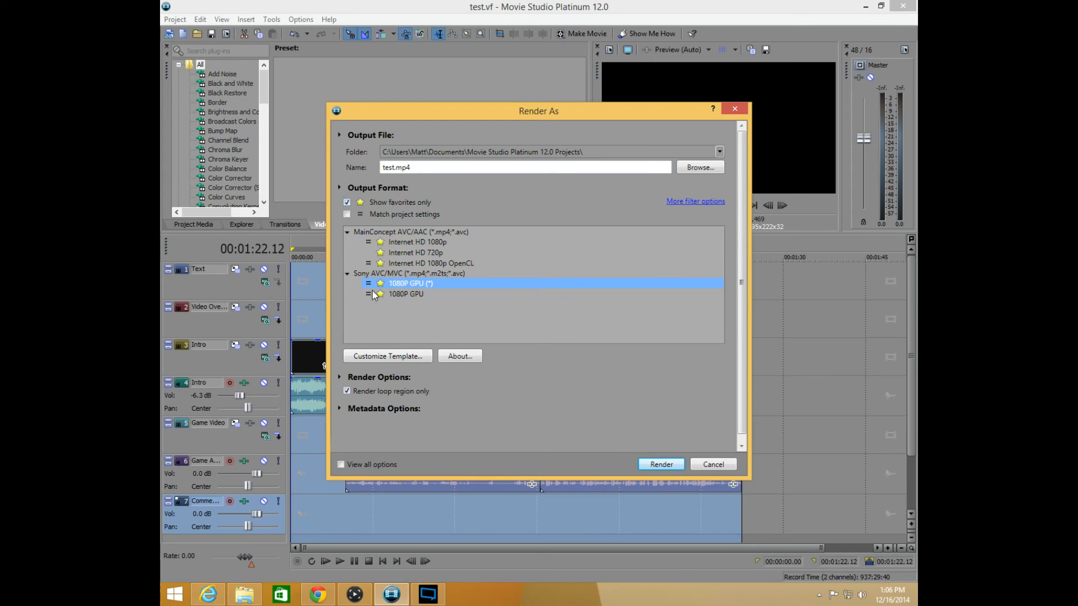
pyautogui.click(646, 465)
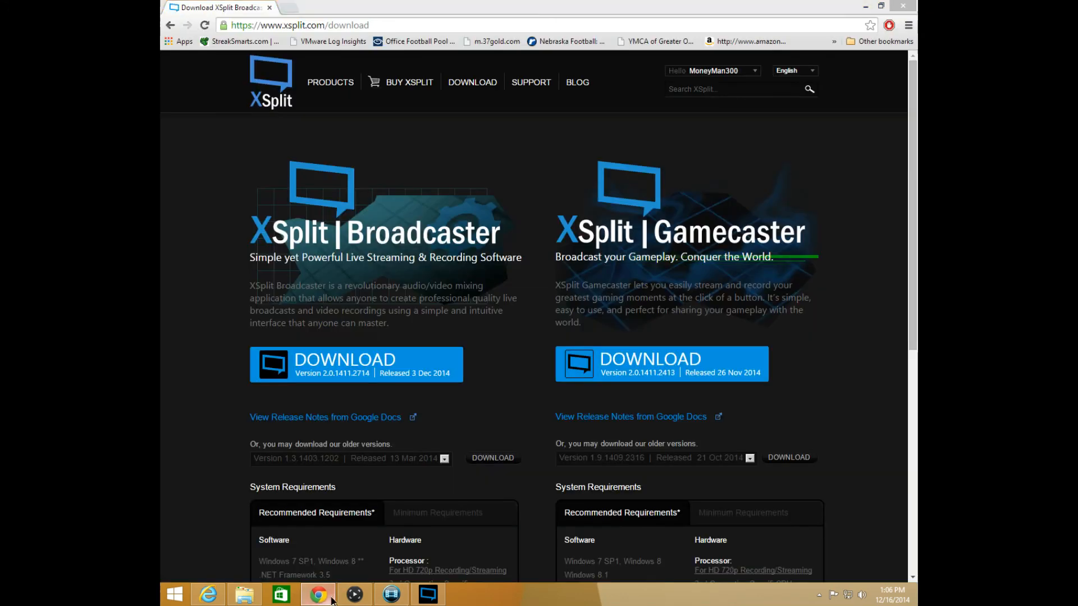
pyautogui.click(331, 600)
pyautogui.click(331, 600)
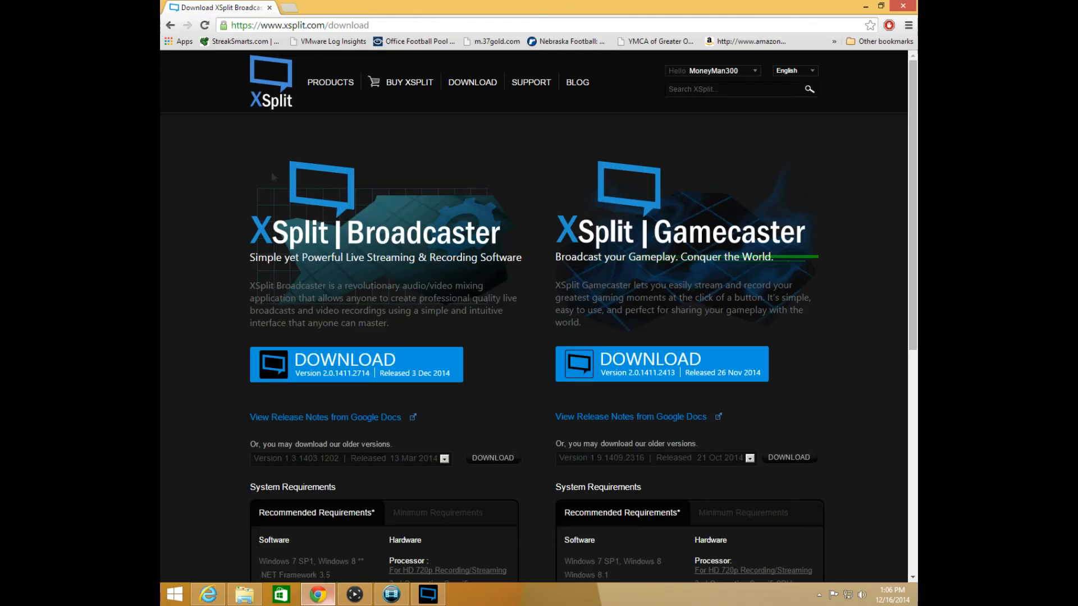
pyautogui.click(331, 25)
pyautogui.write('www.youtube.com')
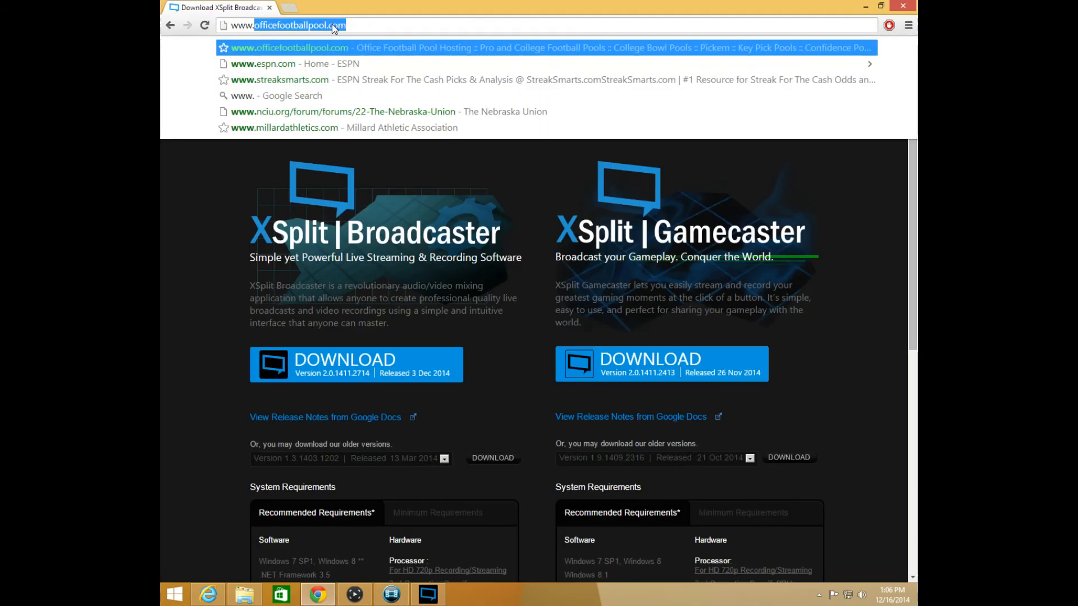
pyautogui.press('Return')
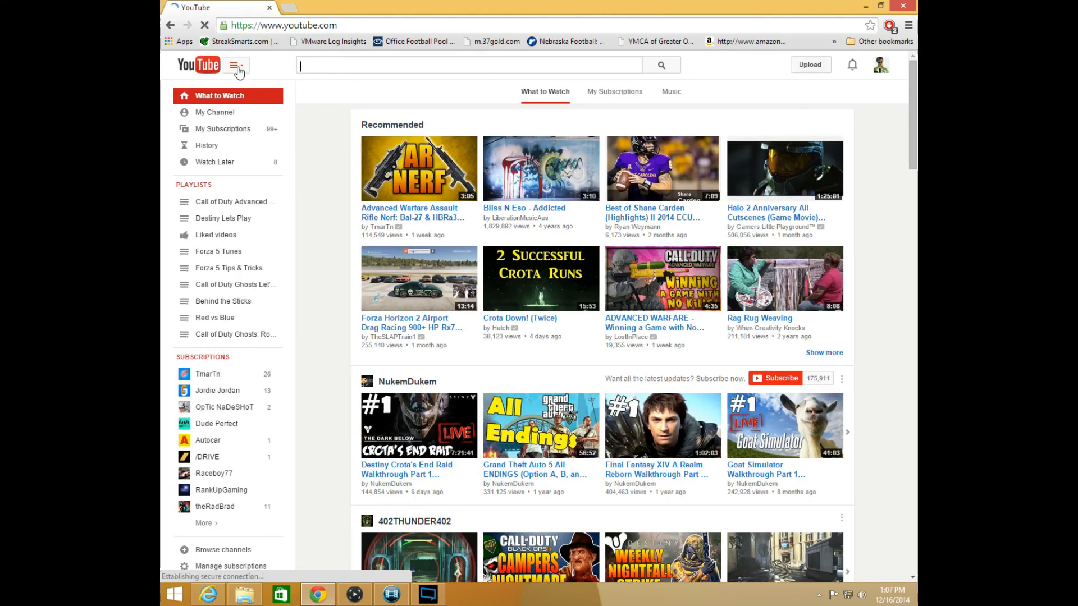
# Open YouTube's video upload page
pyautogui.click(861, 65)
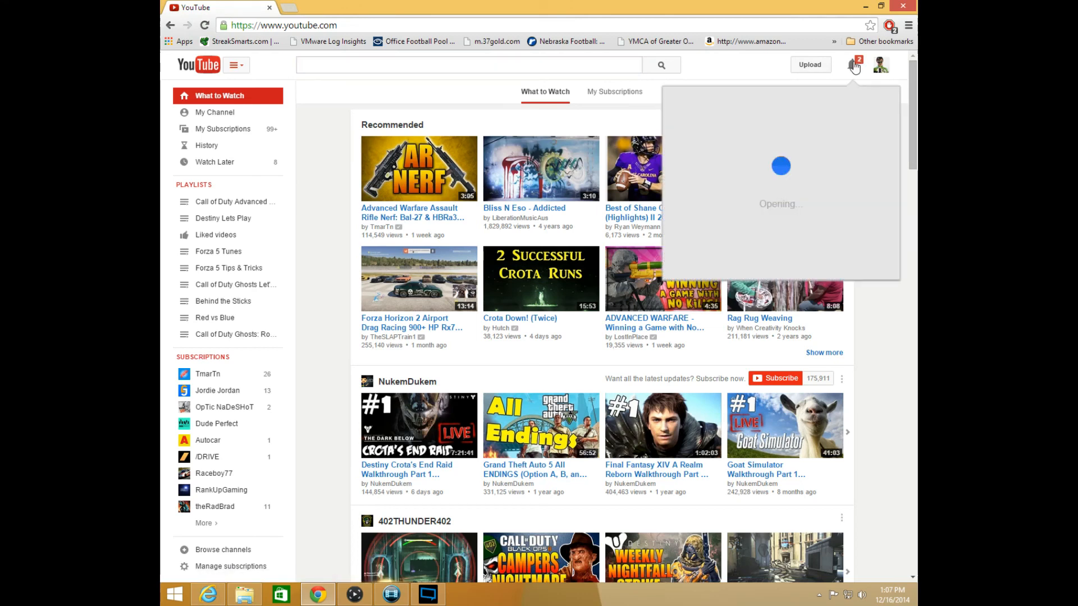
pyautogui.click(810, 66)
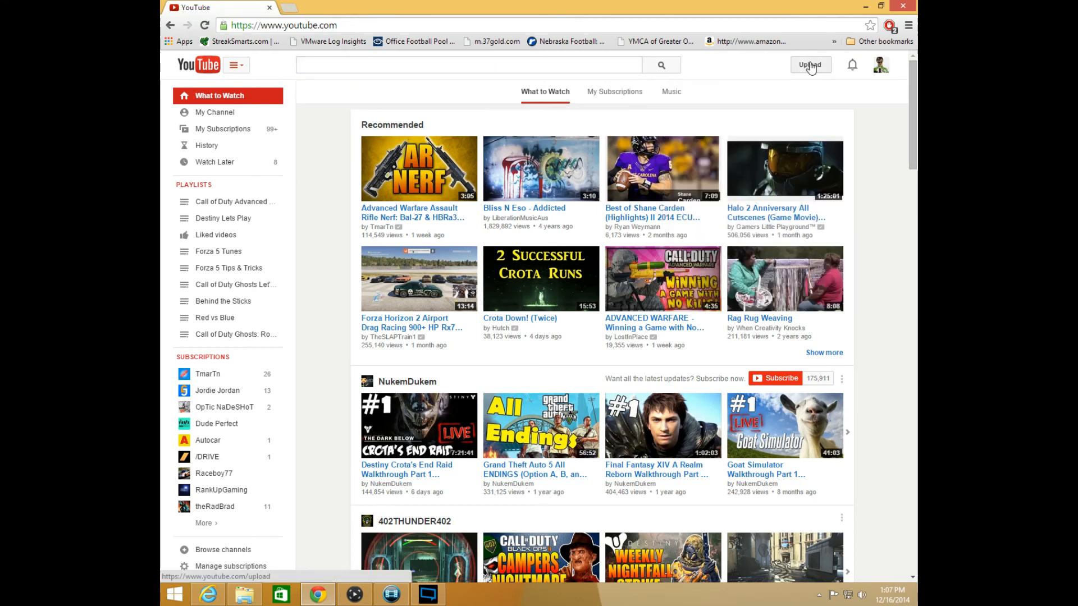
pyautogui.click(809, 66)
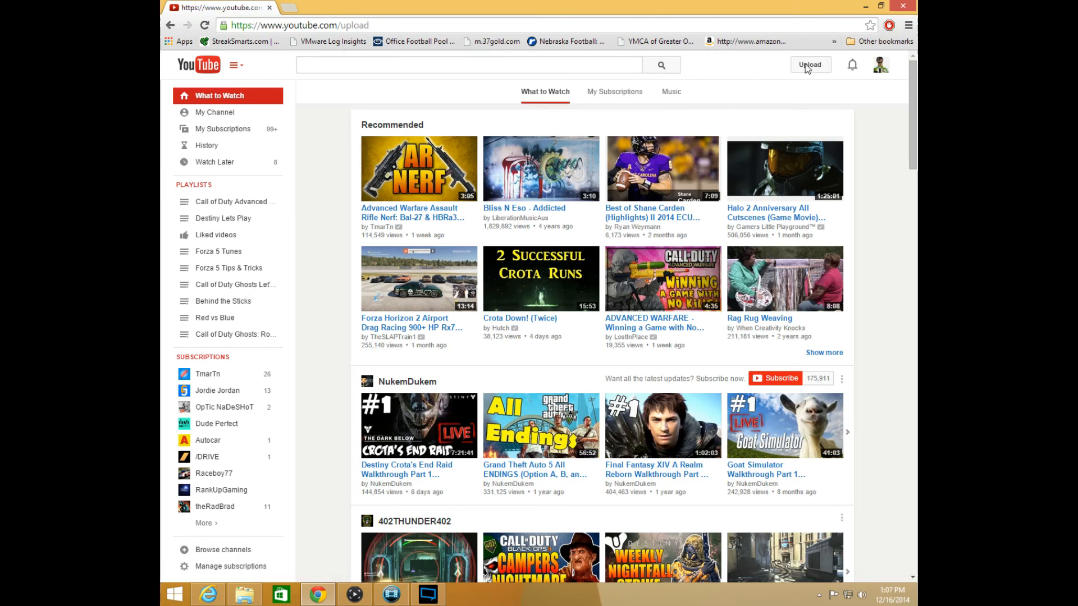
# Start uploading AW Lets Play - Bio Lab.mp4 from the Movie Studio Platinum 12.0 Projects folder, checking the render progress in Movie Studio first
pyautogui.click(472, 166)
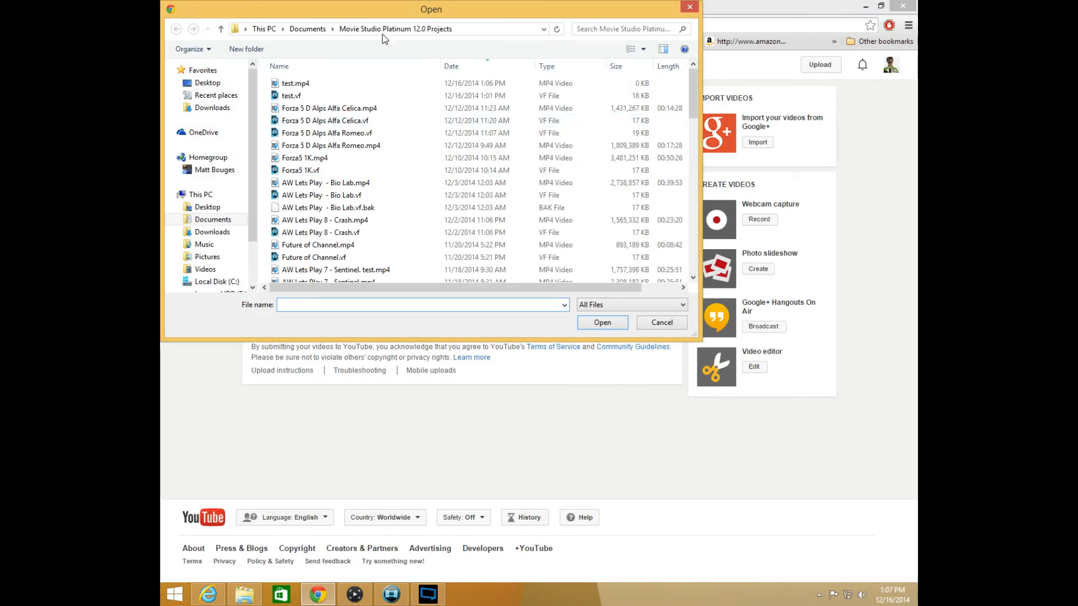
pyautogui.moveTo(386, 11); pyautogui.dragTo(471, 16)
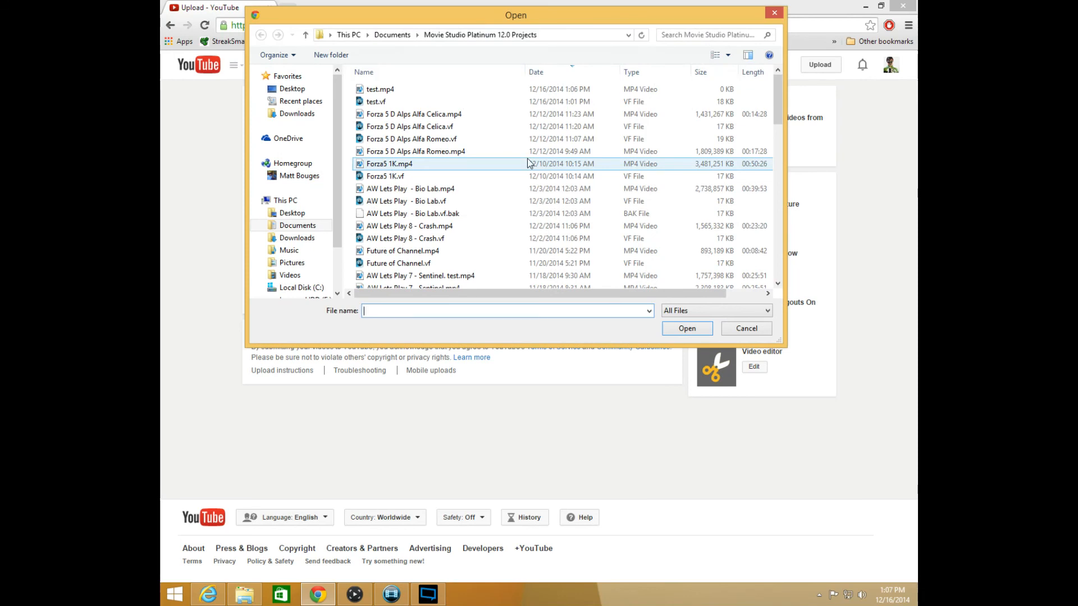
pyautogui.moveTo(779, 94); pyautogui.dragTo(782, 93)
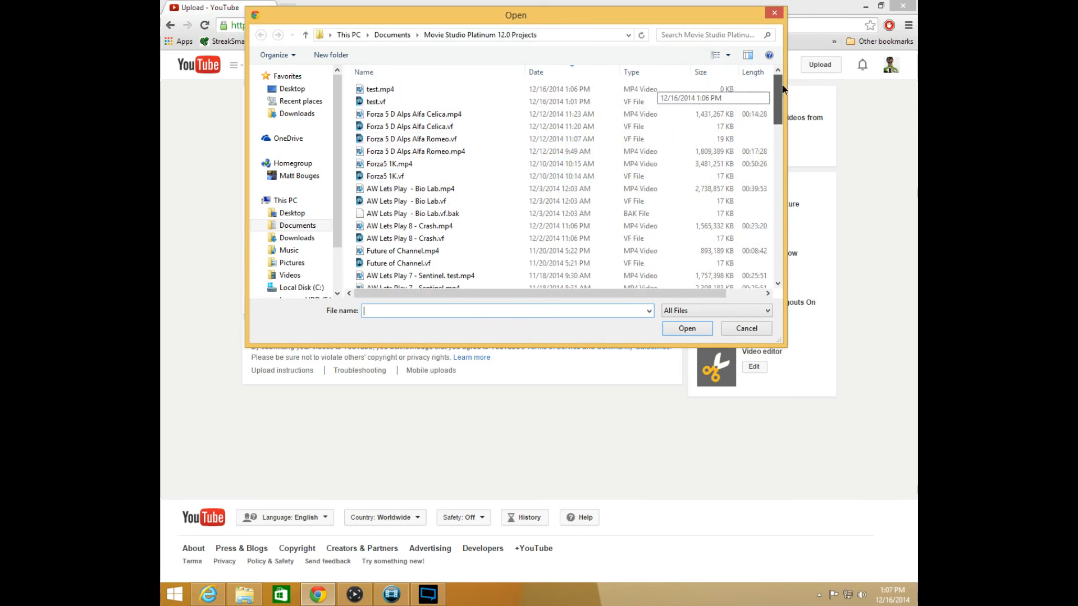
pyautogui.click(392, 595)
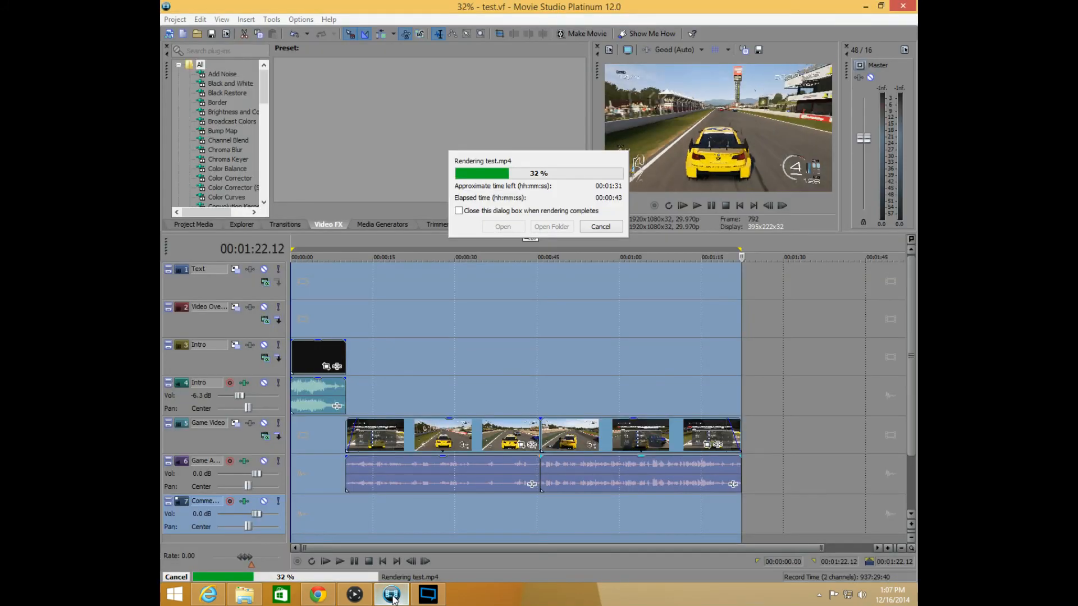
pyautogui.click(392, 595)
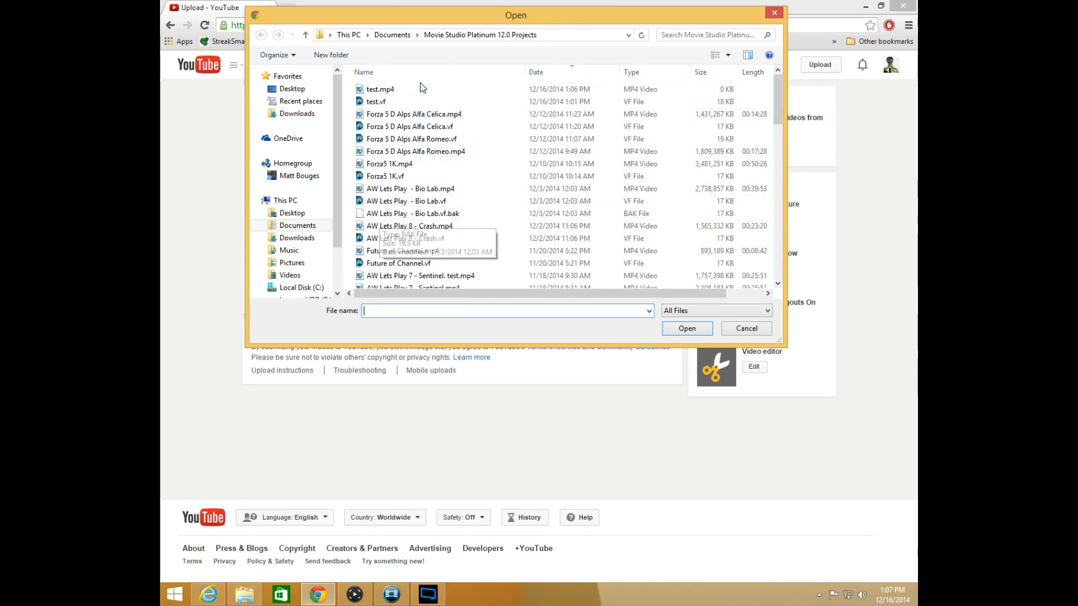
pyautogui.doubleClick(407, 189)
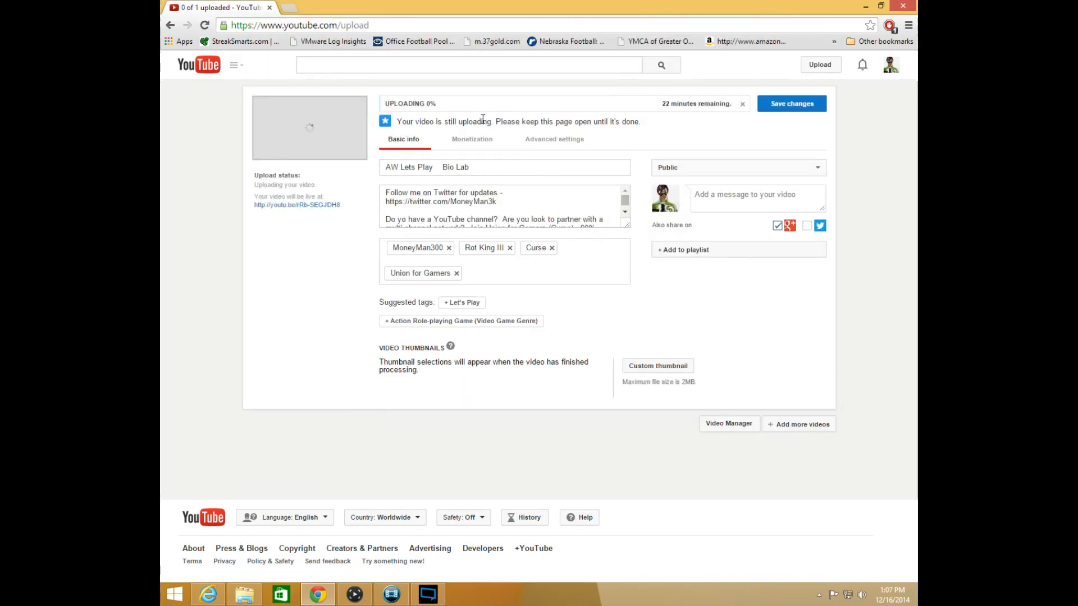
# Set the uploading video's privacy to Private
pyautogui.click(683, 168)
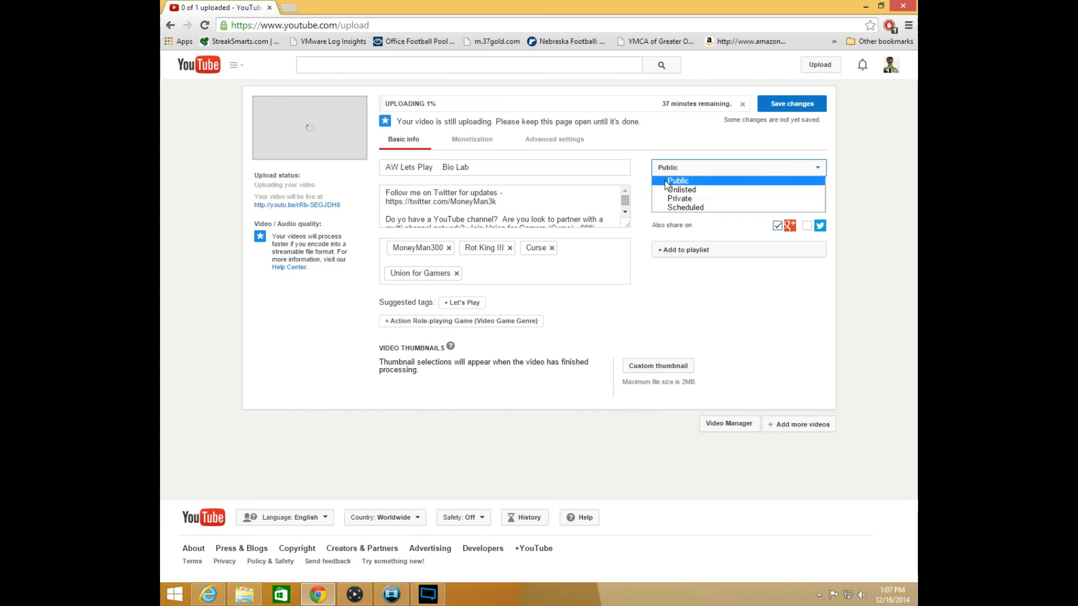
pyautogui.click(664, 199)
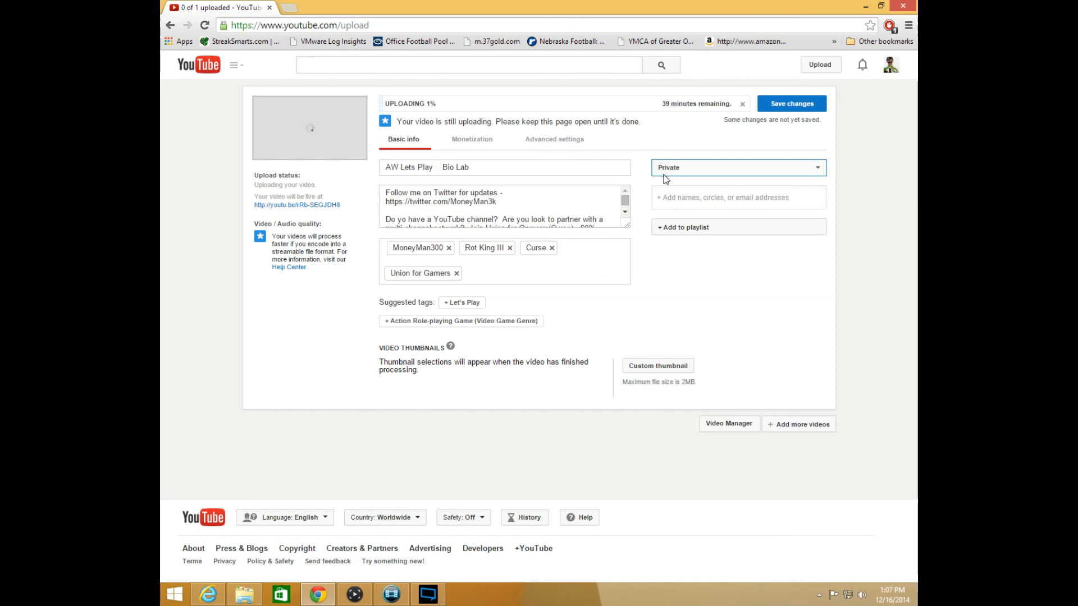
# Review the title, description and tags in the uploading video's basic info
pyautogui.moveTo(482, 168); pyautogui.dragTo(360, 172)
pyautogui.click(624, 204)
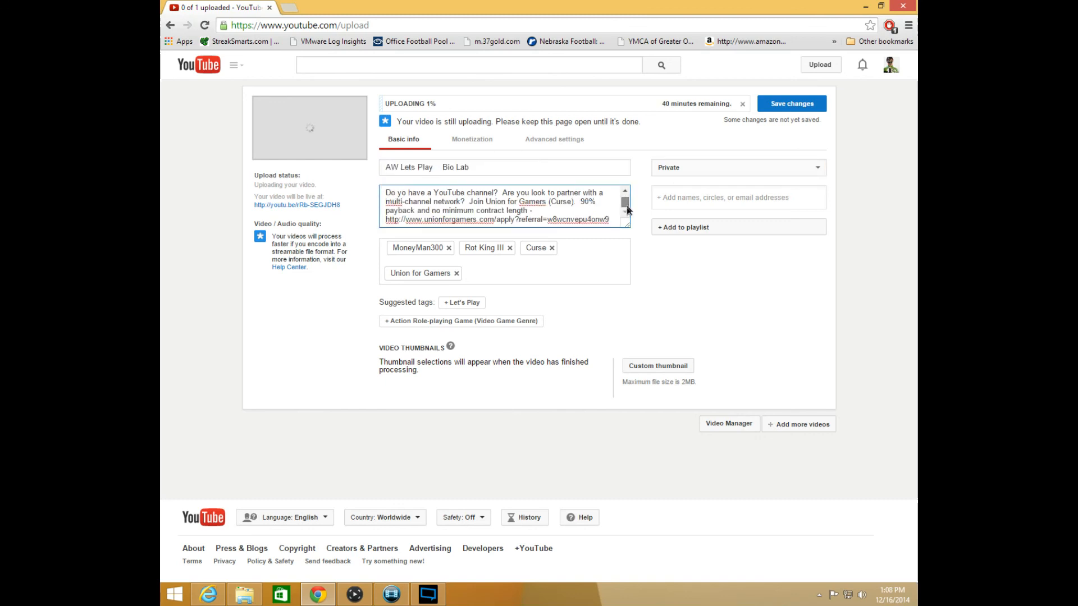
pyautogui.moveTo(625, 201)
pyautogui.mouseDown()
pyautogui.moveTo(619, 216)
pyautogui.moveTo(618, 188)
pyautogui.mouseUp()
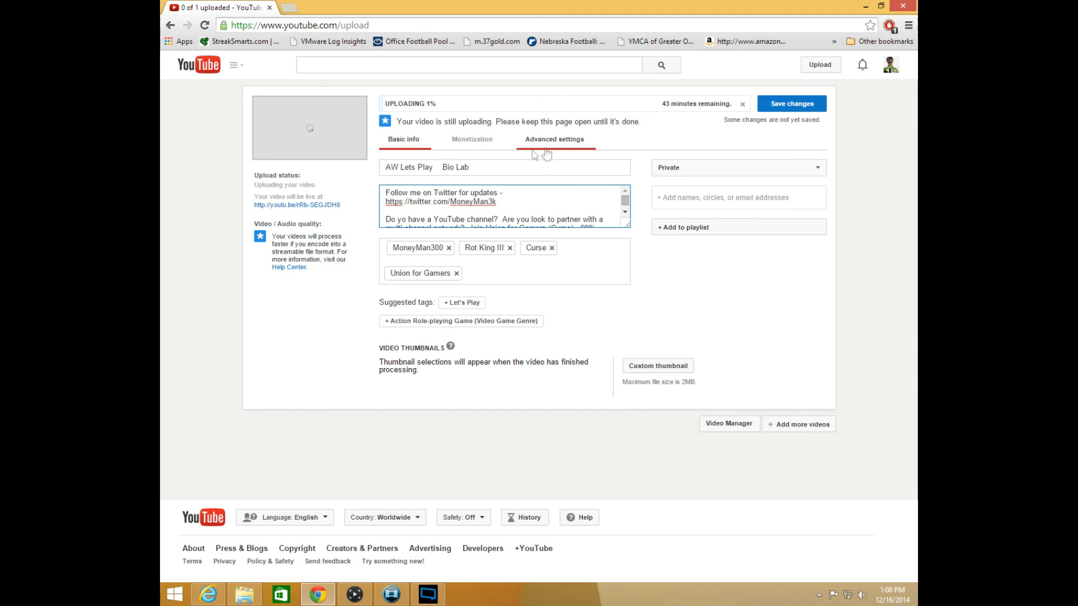
pyautogui.moveTo(625, 207); pyautogui.dragTo(628, 191)
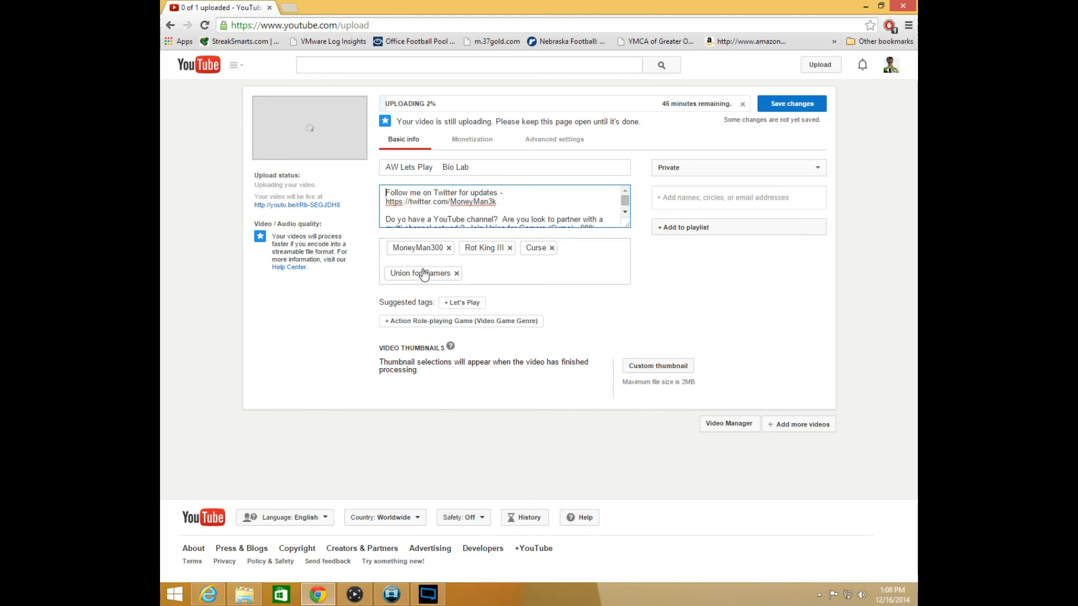
pyautogui.click(485, 274)
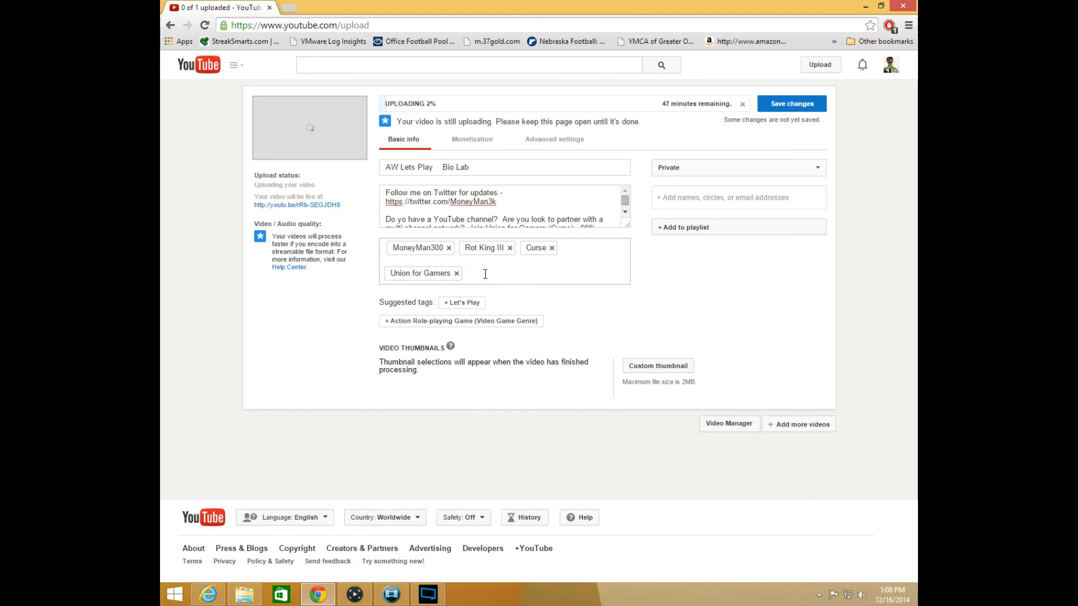
pyautogui.rightClick(483, 271)
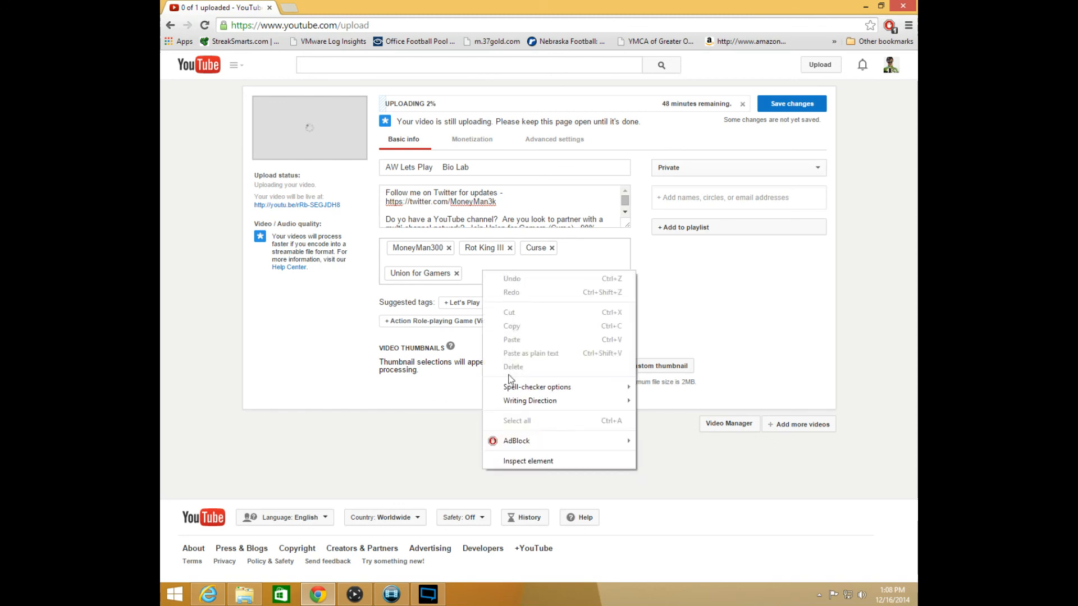
pyautogui.click(342, 335)
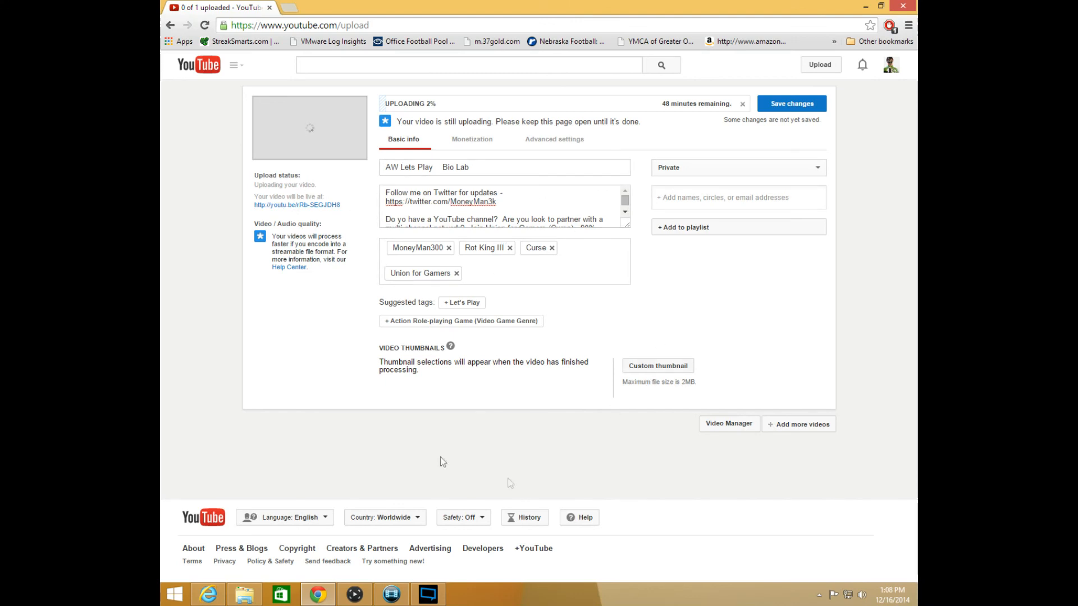
# Try adding the video to the Forza 5 Tunes playlist, then remove it from that playlist
pyautogui.click(676, 229)
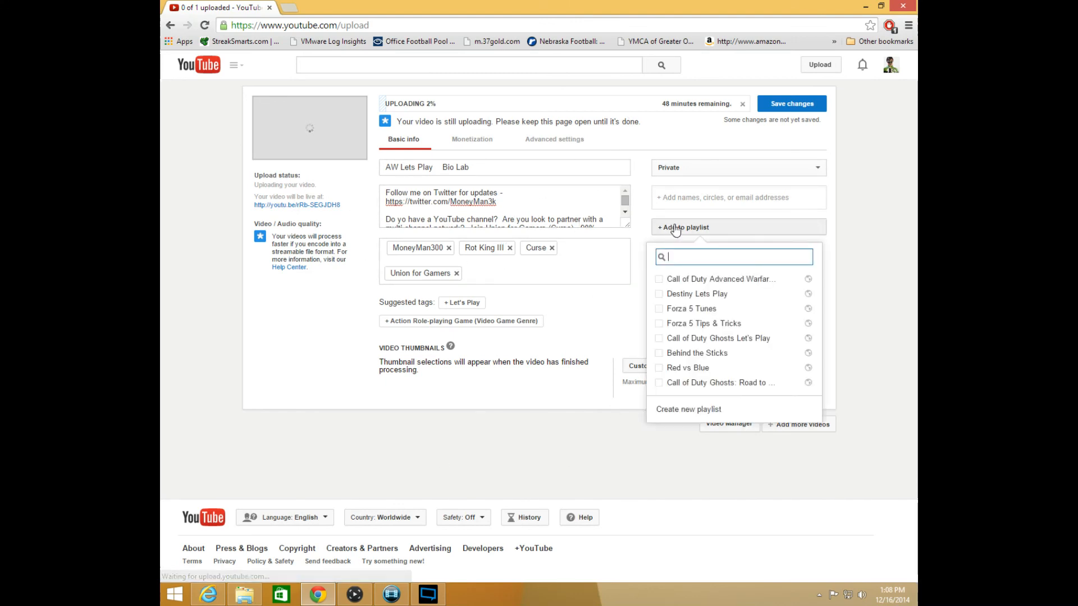
pyautogui.click(660, 309)
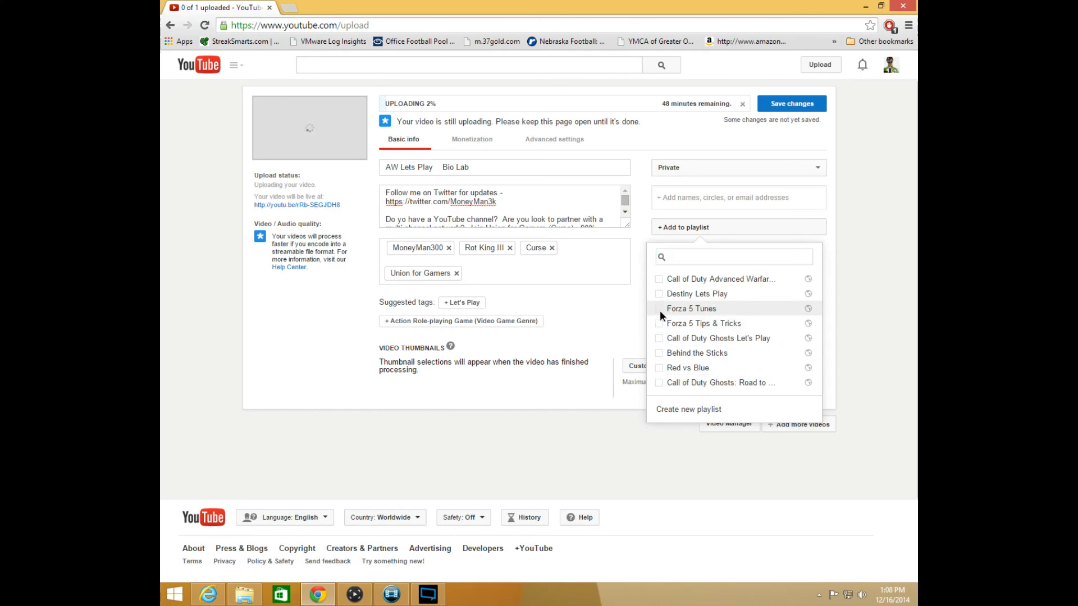
pyautogui.click(609, 326)
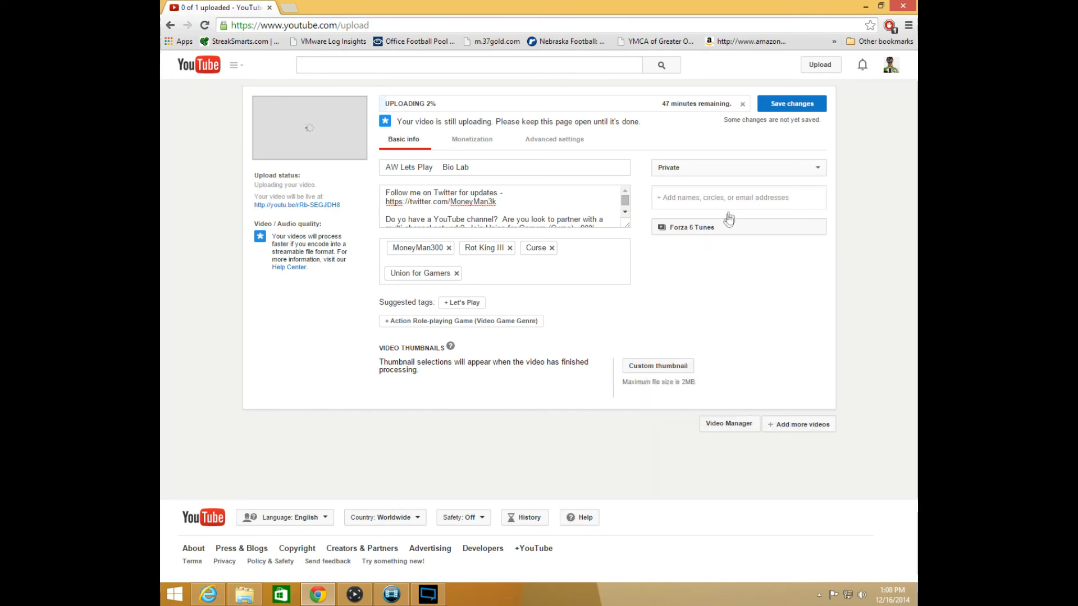
pyautogui.click(700, 228)
pyautogui.click(664, 310)
pyautogui.click(616, 328)
# Save the changes to the uploading video and review its monetization settings
pyautogui.click(808, 102)
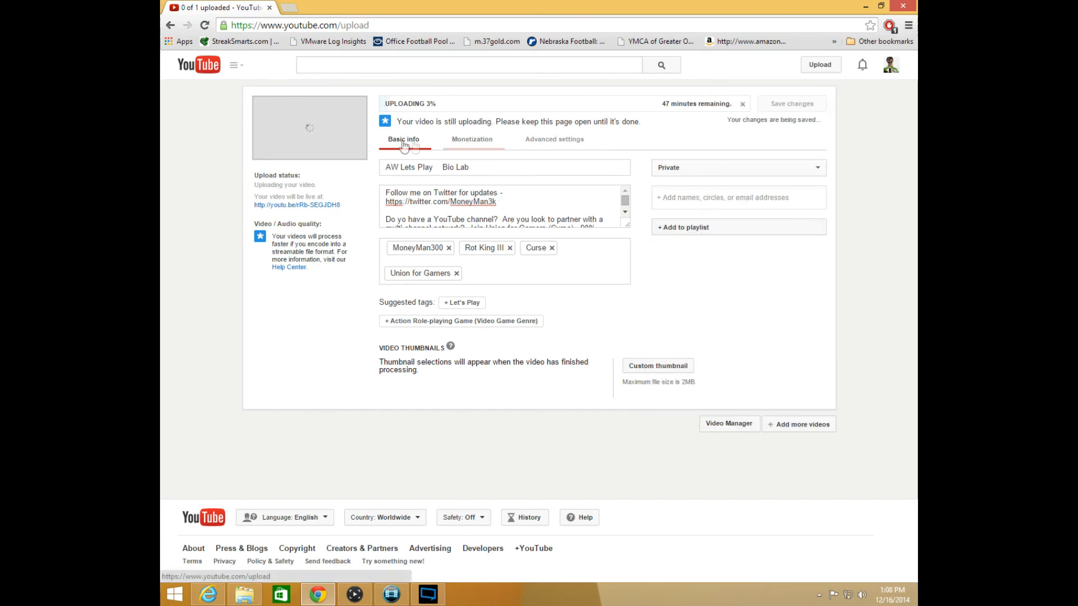
pyautogui.click(470, 141)
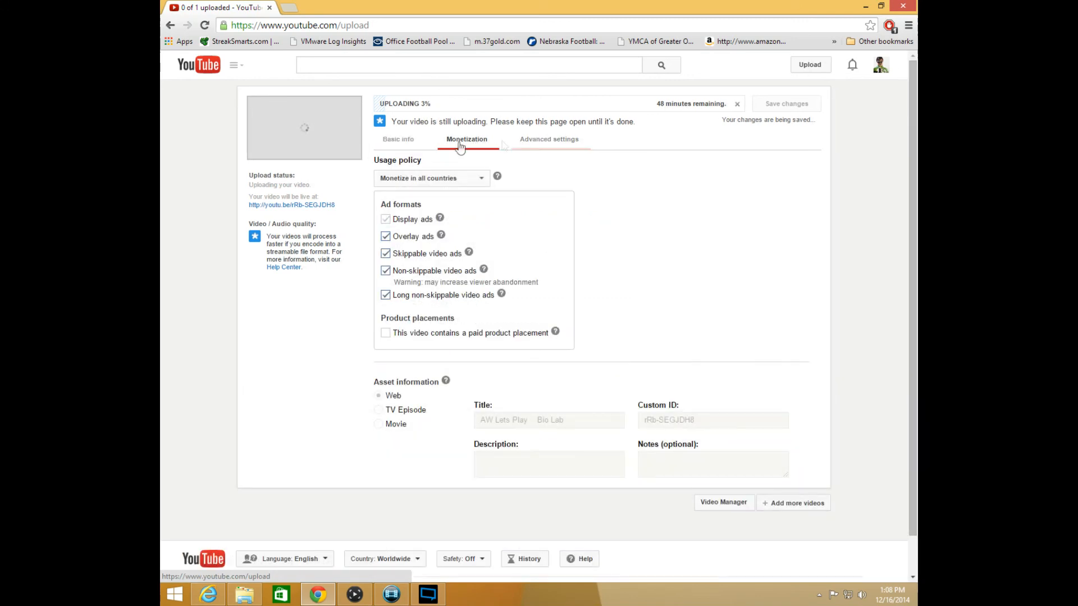
pyautogui.click(404, 140)
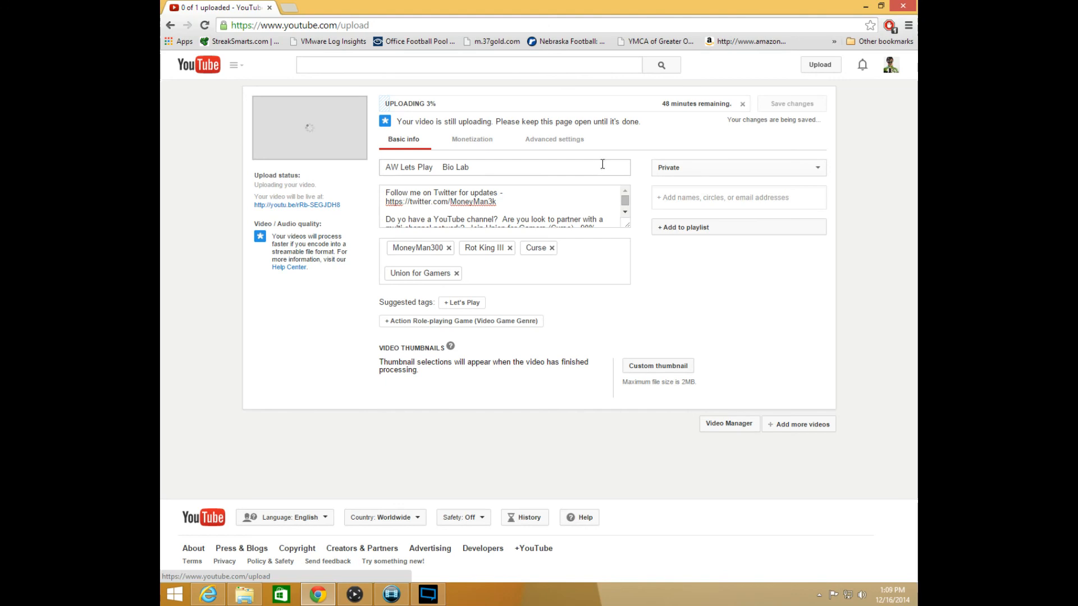
# Cancel the video upload and confirm the cancellation
pyautogui.click(744, 105)
pyautogui.click(581, 328)
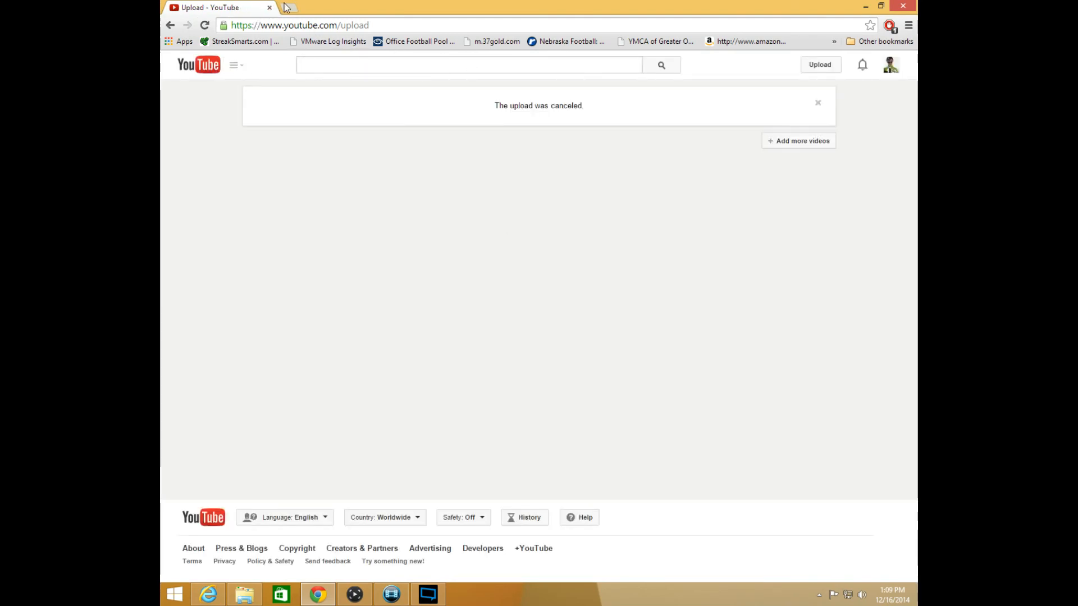
# Switch back to Movie Studio Platinum and dismiss the test.mp4 rendering dialog
pyautogui.moveTo(425, 600)
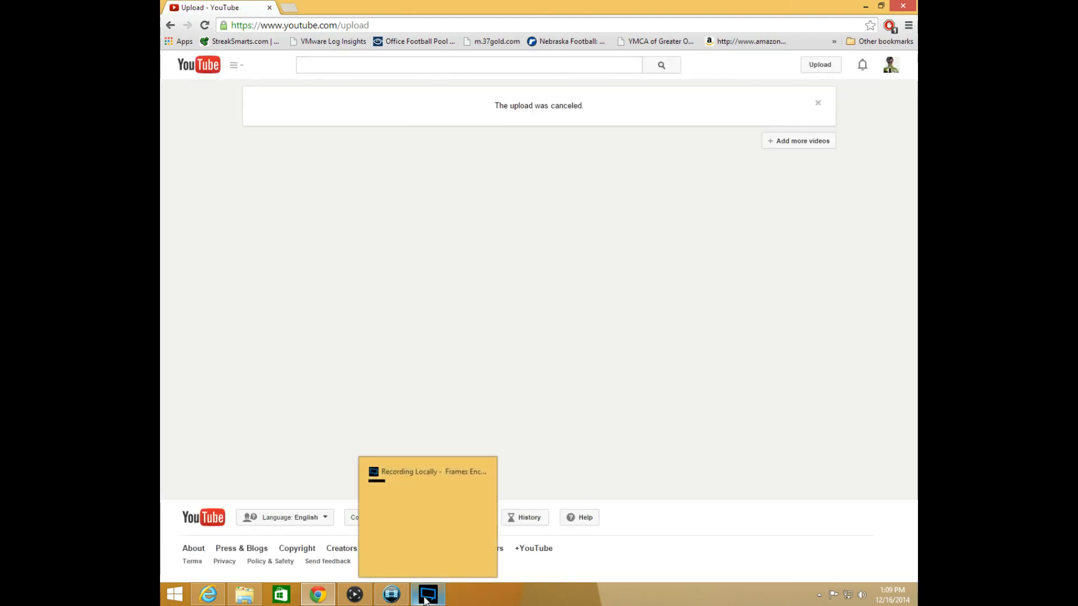
pyautogui.moveTo(392, 600)
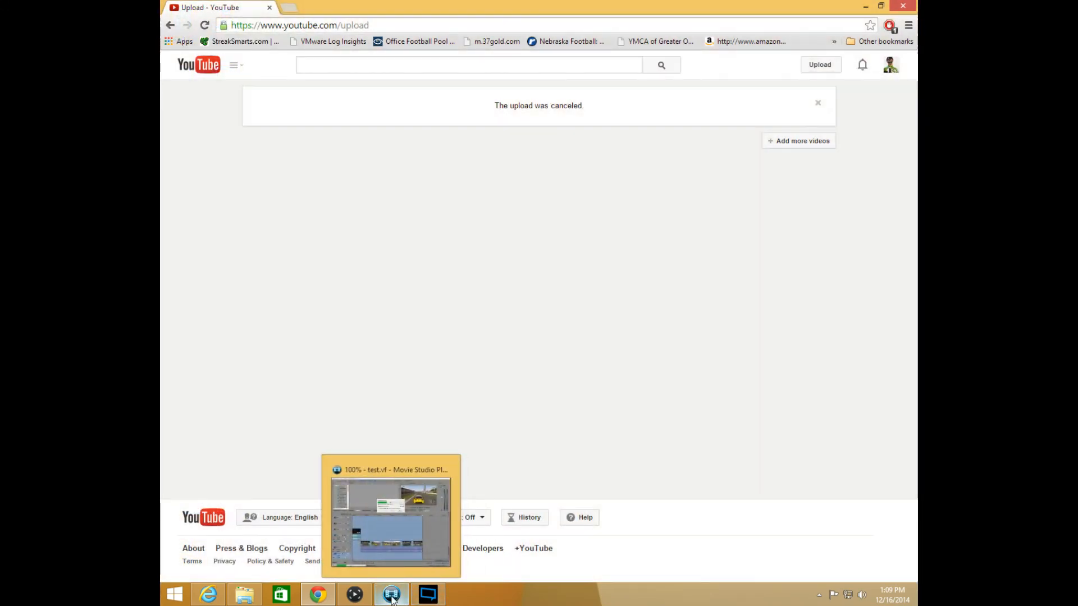
pyautogui.click(397, 541)
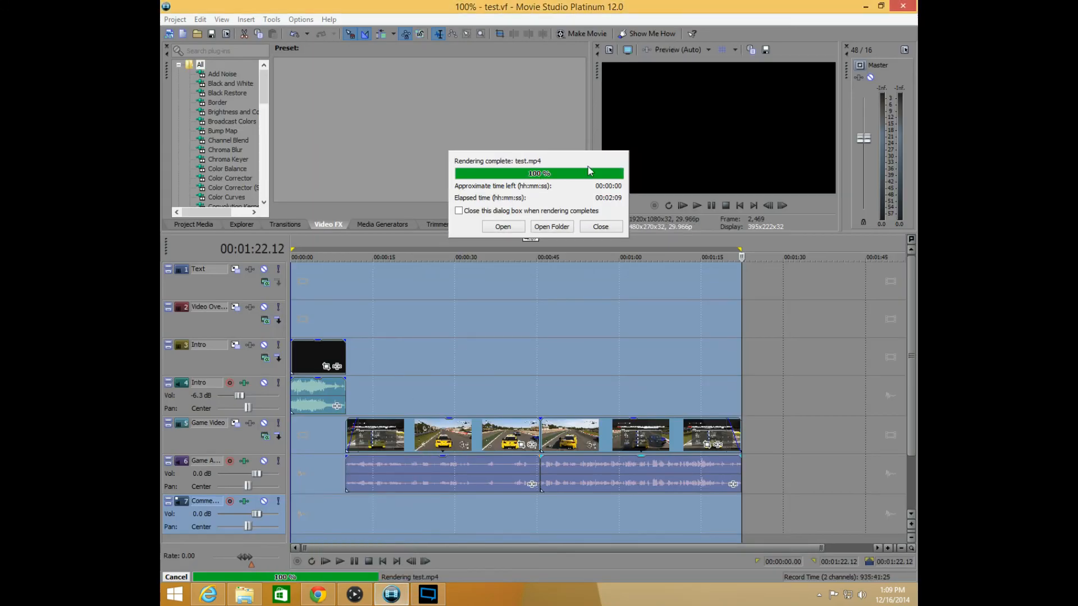
pyautogui.click(601, 227)
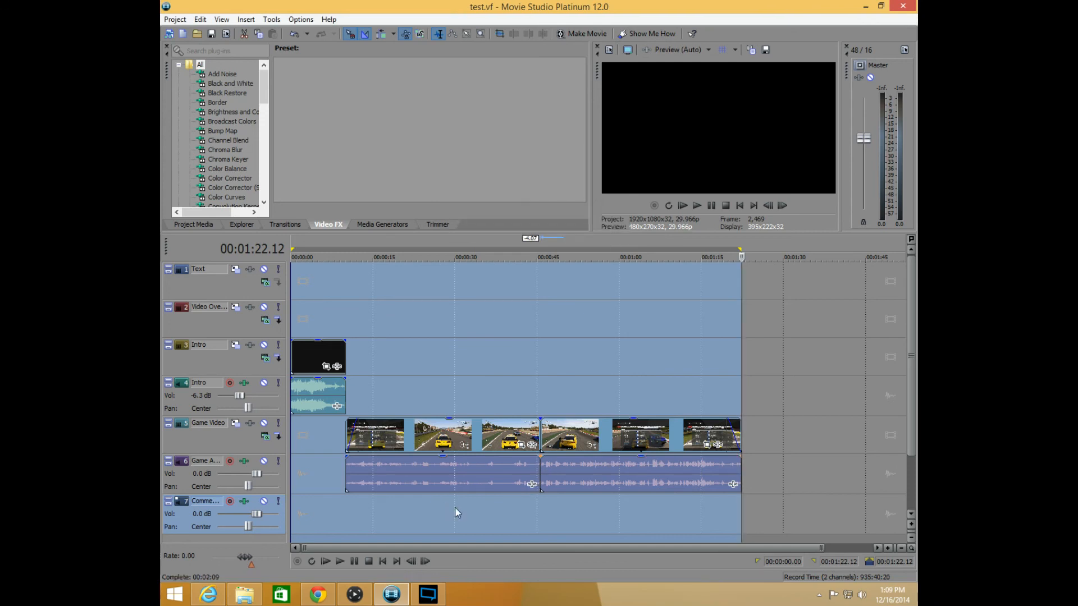